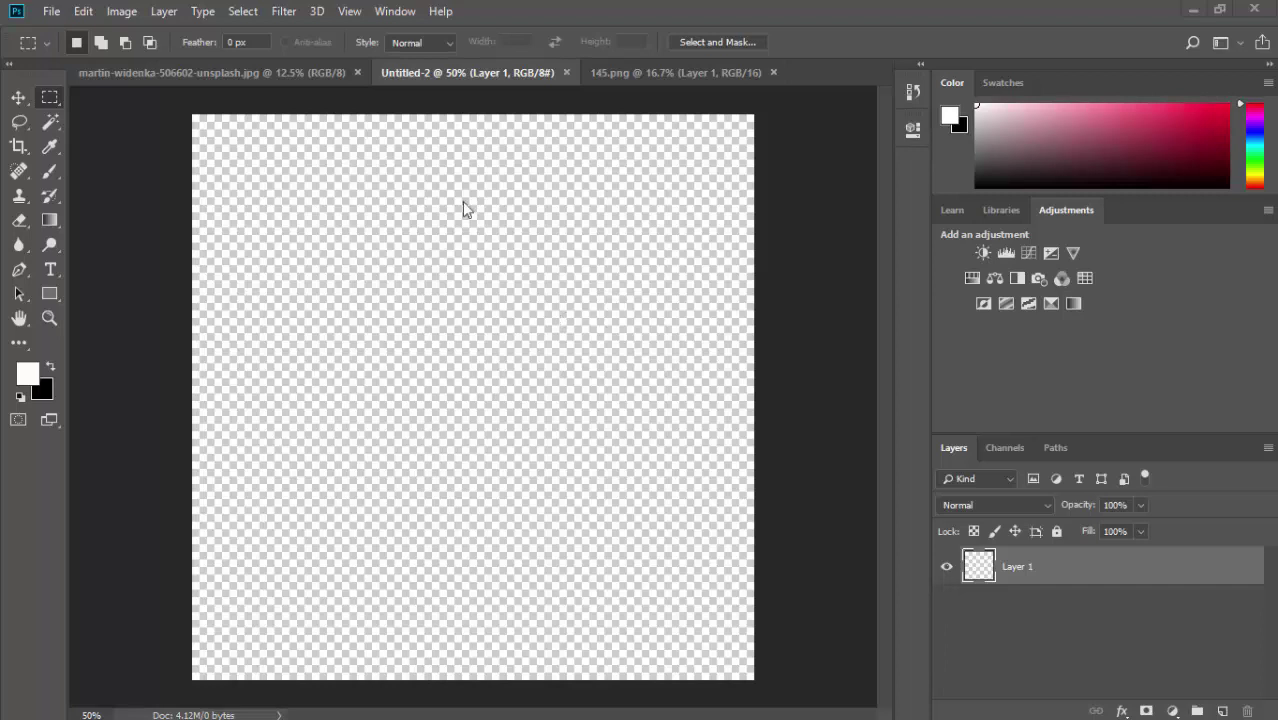
Step: Copy the whole city skyline photo into the Untitled-2 document as a new layer
left_click(277, 74)
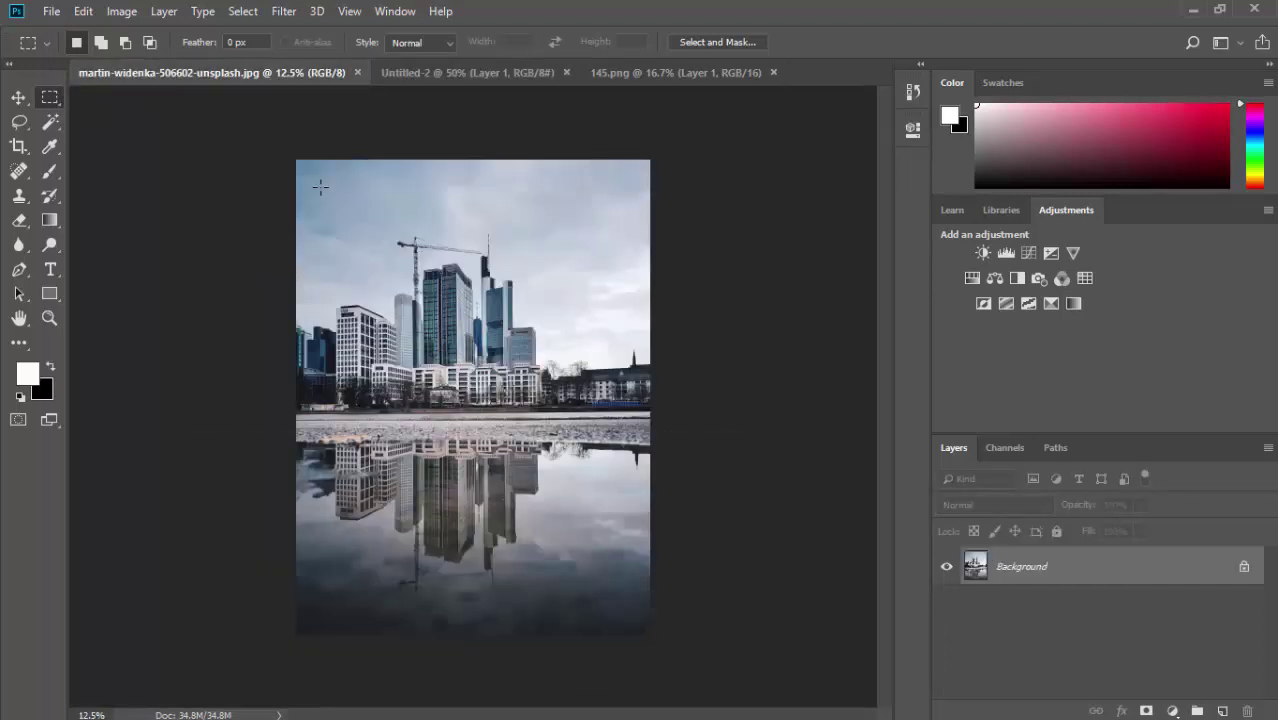
left_click_drag(274, 148, 728, 600)
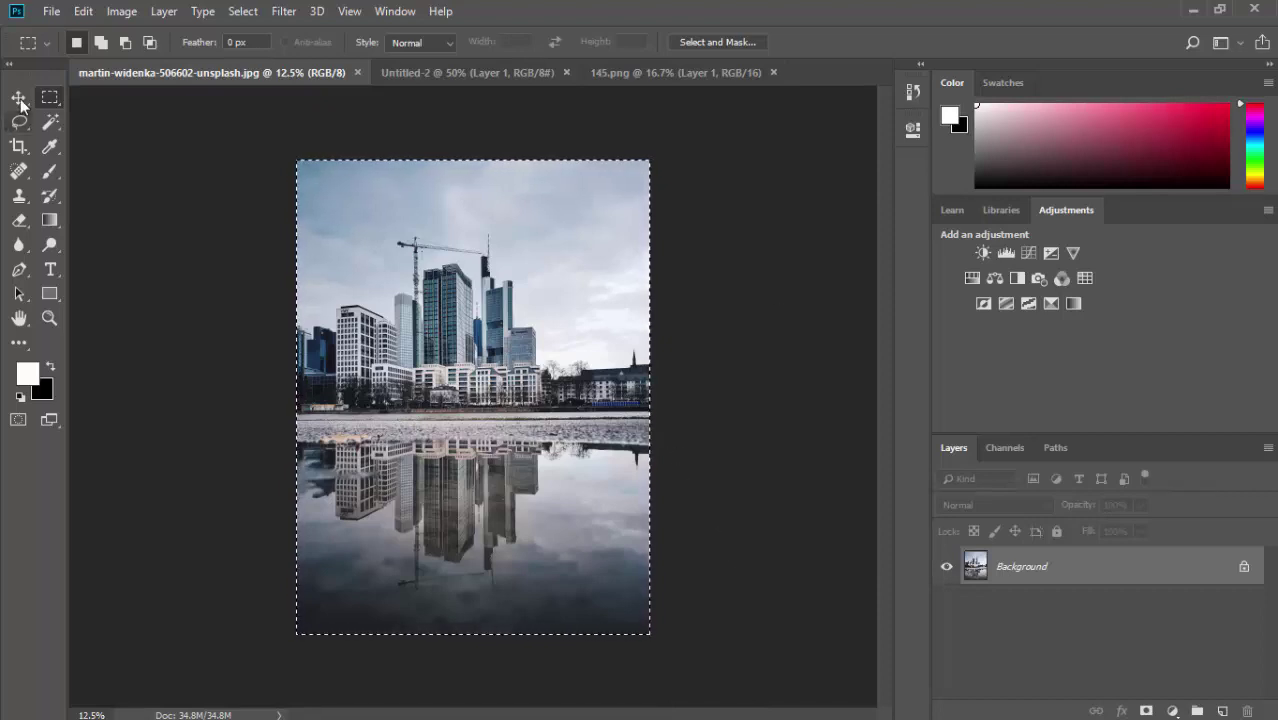
key("ctrl+d")
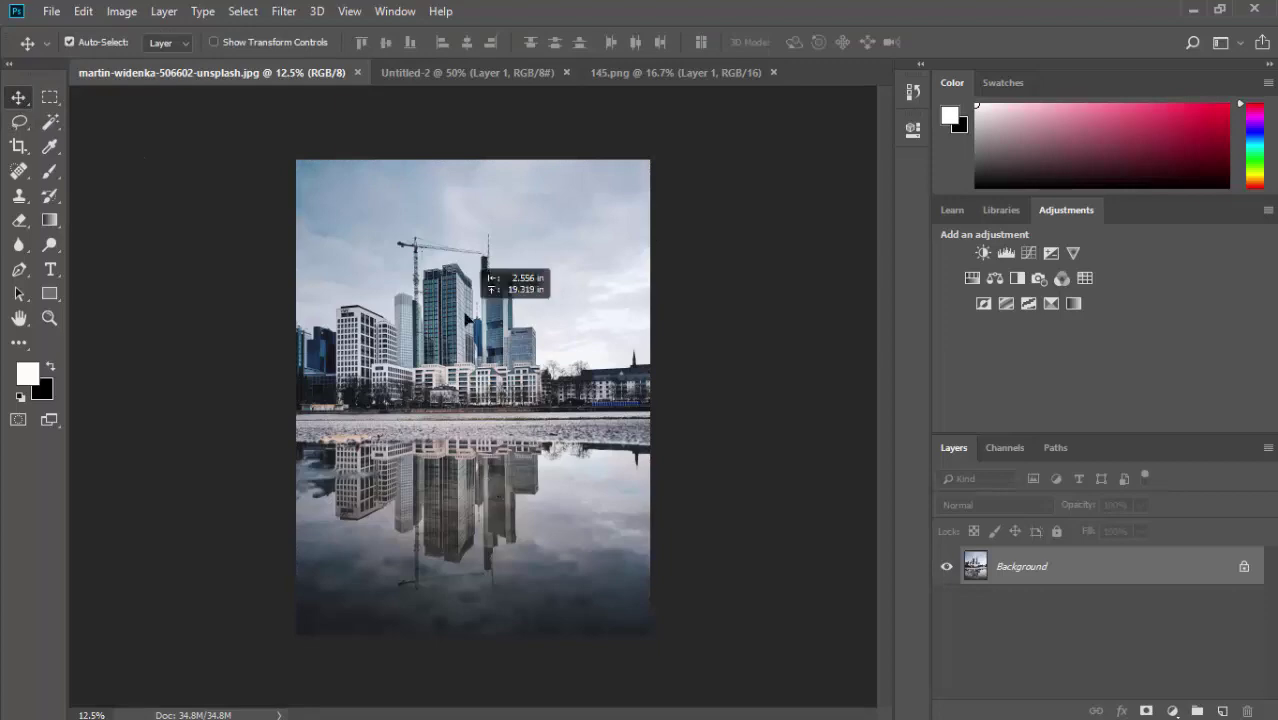
left_click_drag(466, 318, 504, 388)
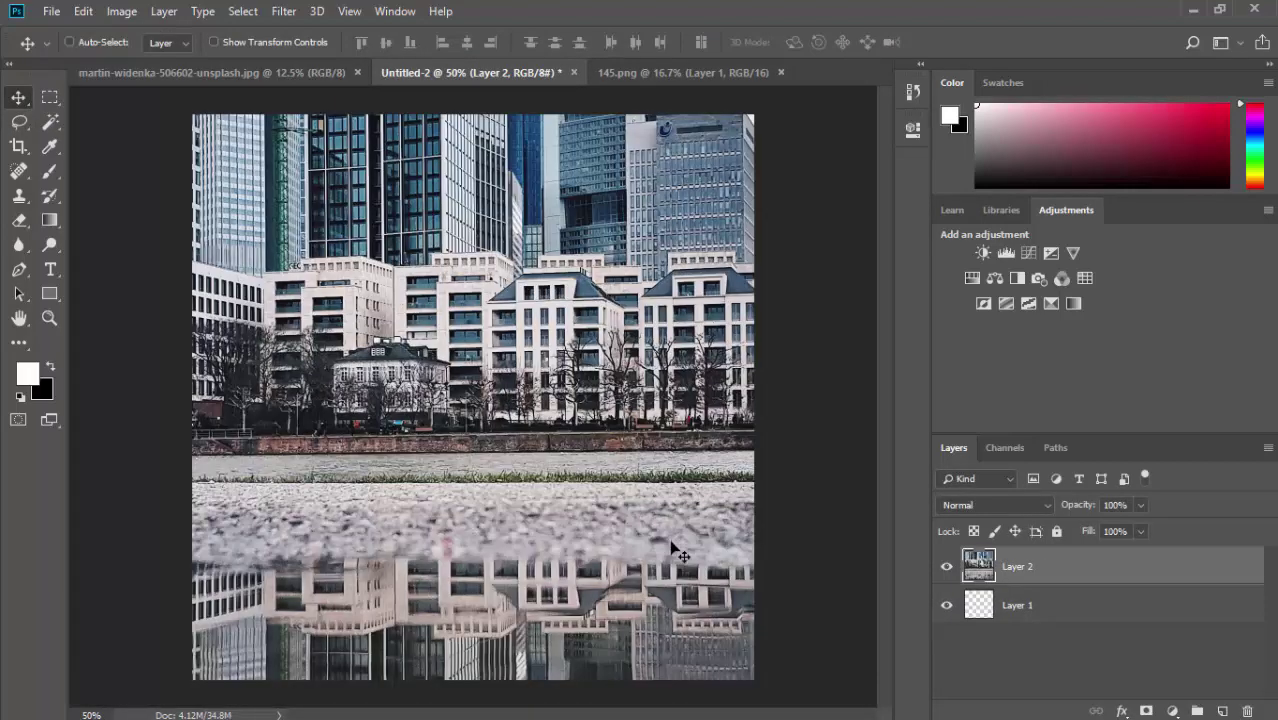
Step: Scale down and reposition the skyline layer with Free Transform so the buildings and their reflection fill the square canvas
key("ctrl+t")
key("ctrl+minus")
key("ctrl+minus")
key("ctrl+minus")
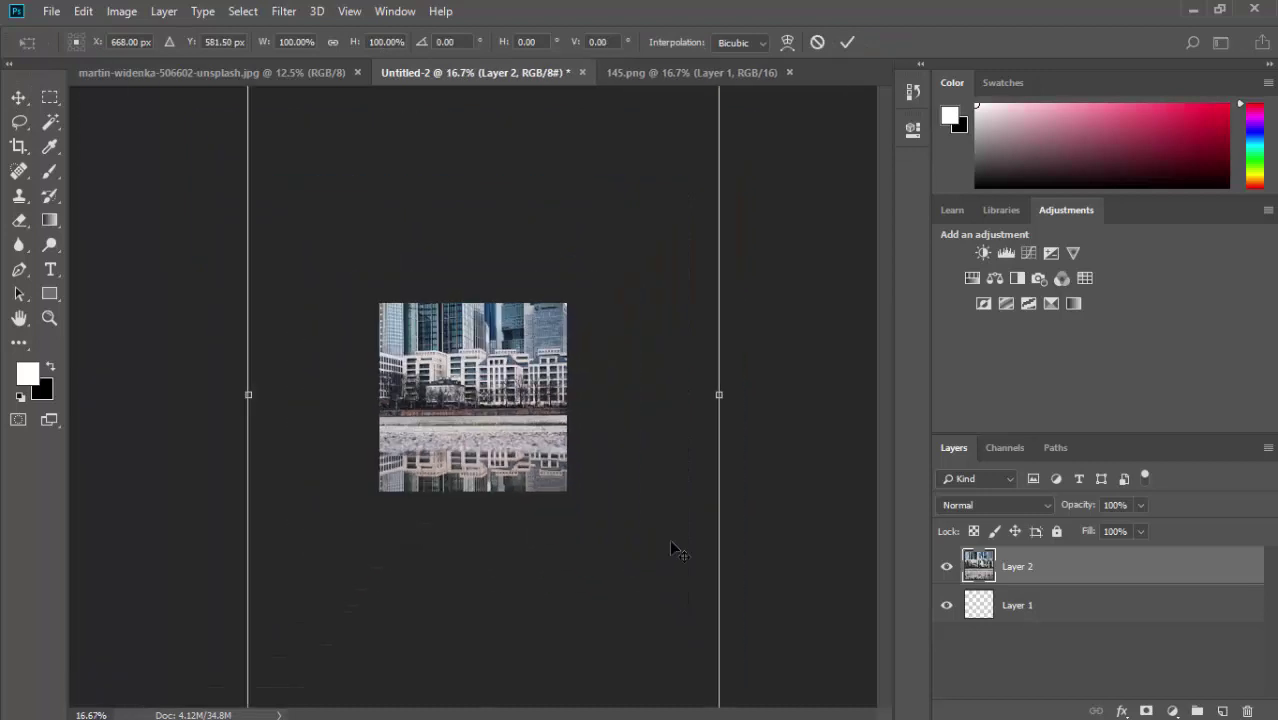
key("ctrl+minus")
left_click_drag(302, 158, 492, 530)
left_click_drag(598, 610, 471, 458)
left_click_drag(417, 326, 385, 284)
left_click_drag(534, 489, 558, 517)
left_click_drag(531, 454, 534, 468)
key("Return")
key("ctrl+plus")
key("ctrl+plus")
key("ctrl+plus")
key("ctrl+plus")
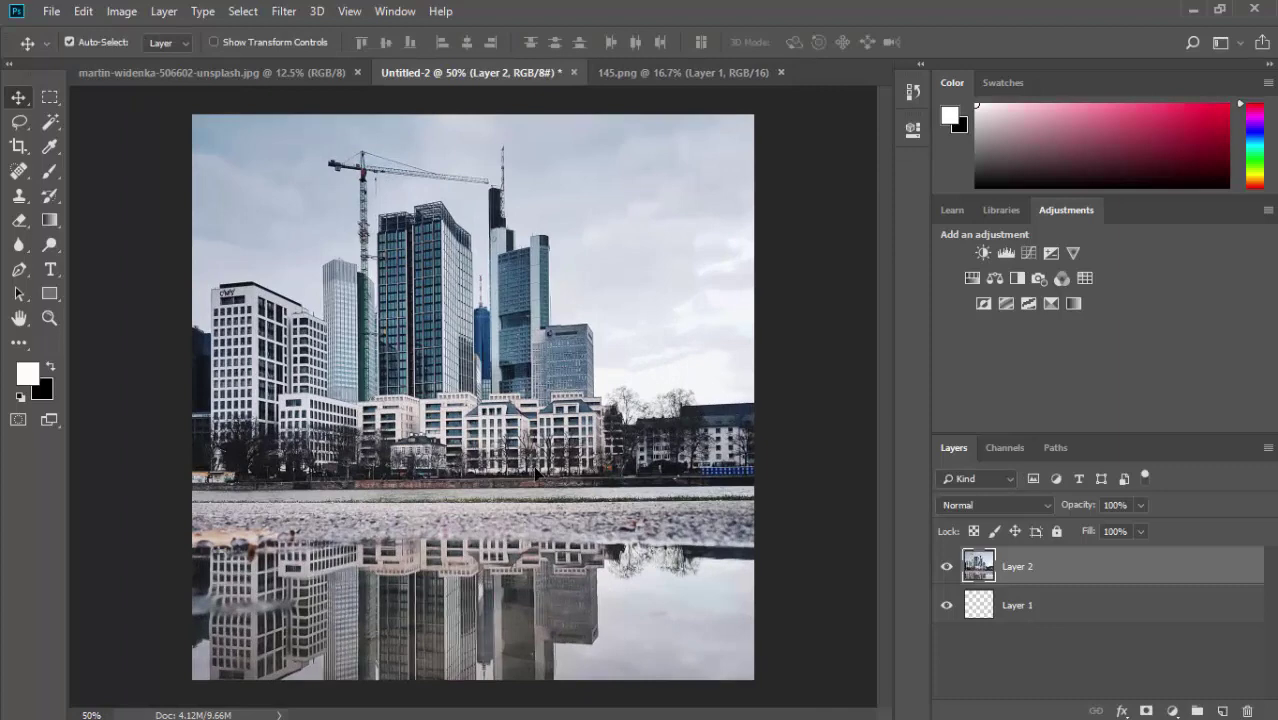
Step: Copy the character from 145.png into the Untitled-2 document as a new layer above the skyline
left_click(630, 73)
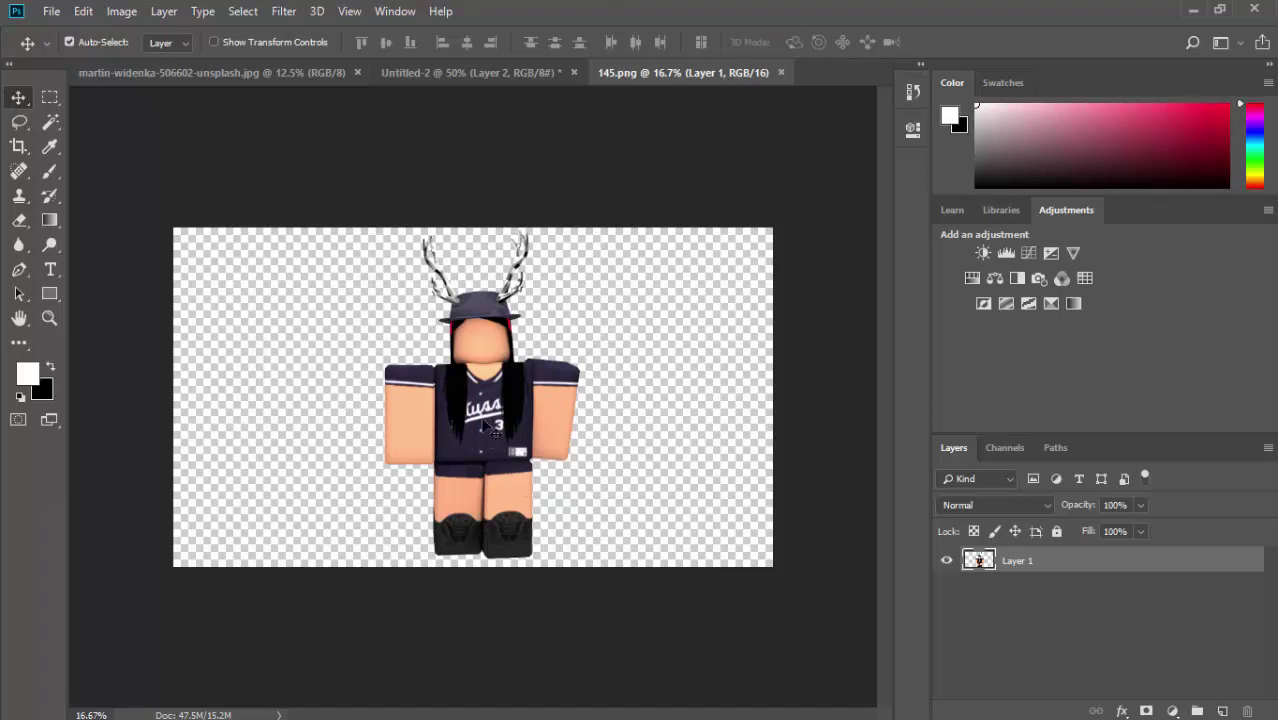
left_click_drag(487, 431, 487, 457)
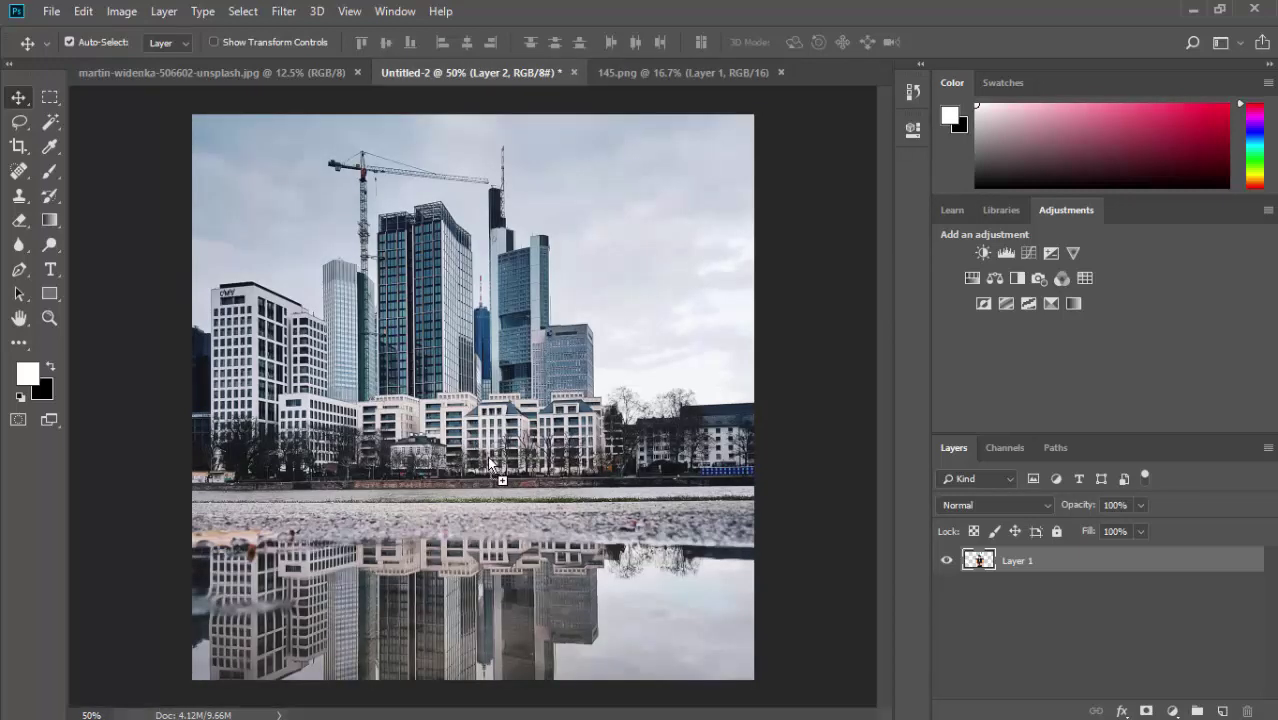
left_click(617, 300)
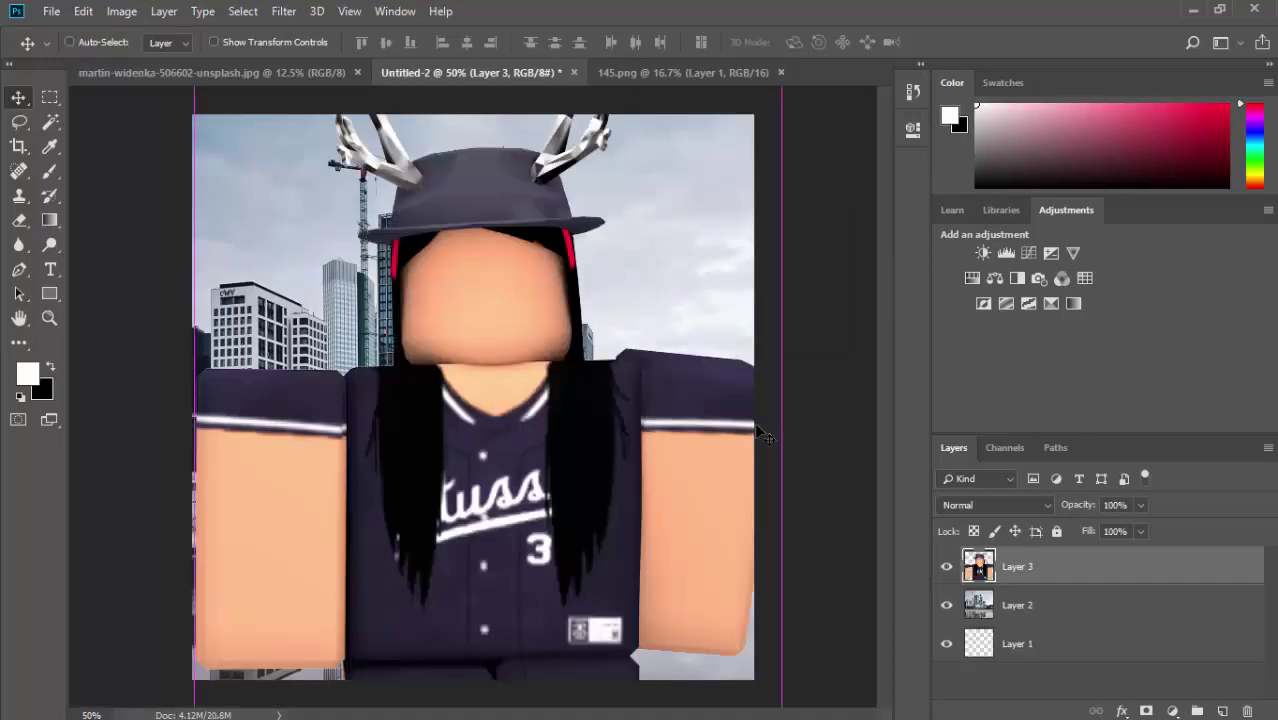
Step: Scale the character proportionally to about 62% and center it horizontally on the canvas
key("ctrl+t")
key("ctrl+minus")
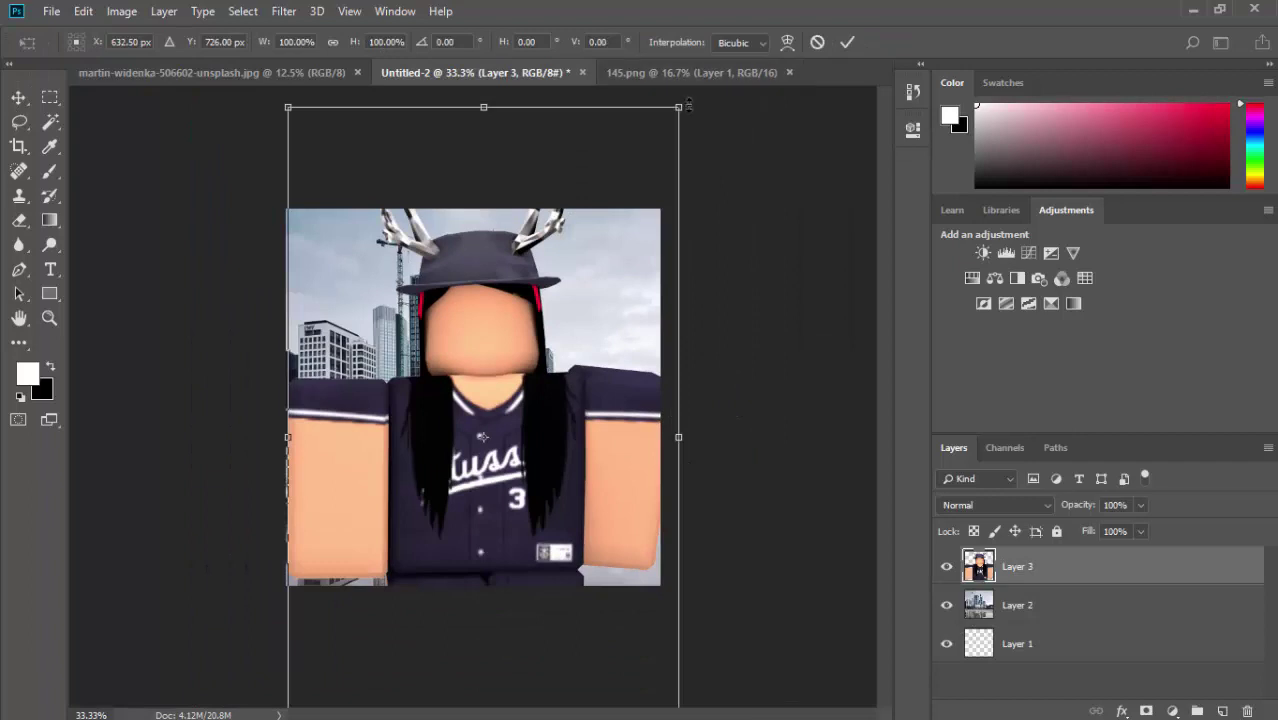
left_click_drag(682, 101, 535, 386)
left_click_drag(468, 545, 540, 385)
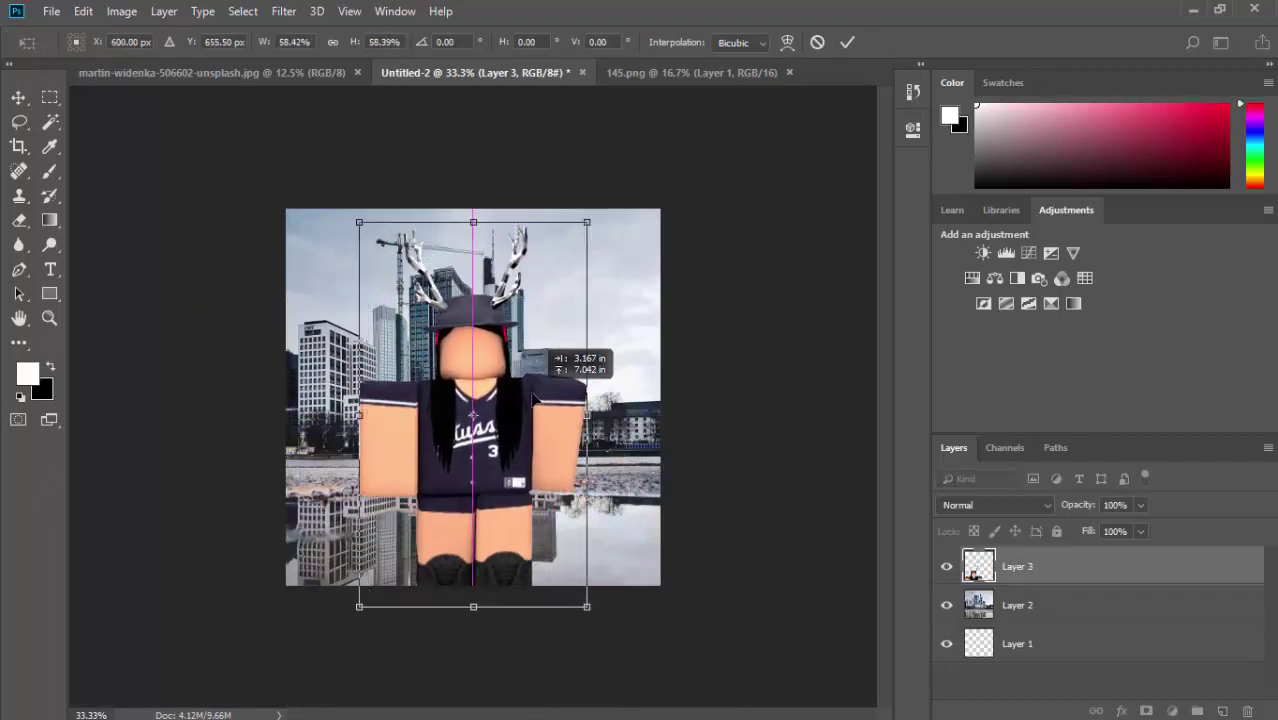
left_click_drag(585, 221, 602, 197)
left_click_drag(537, 321, 527, 318)
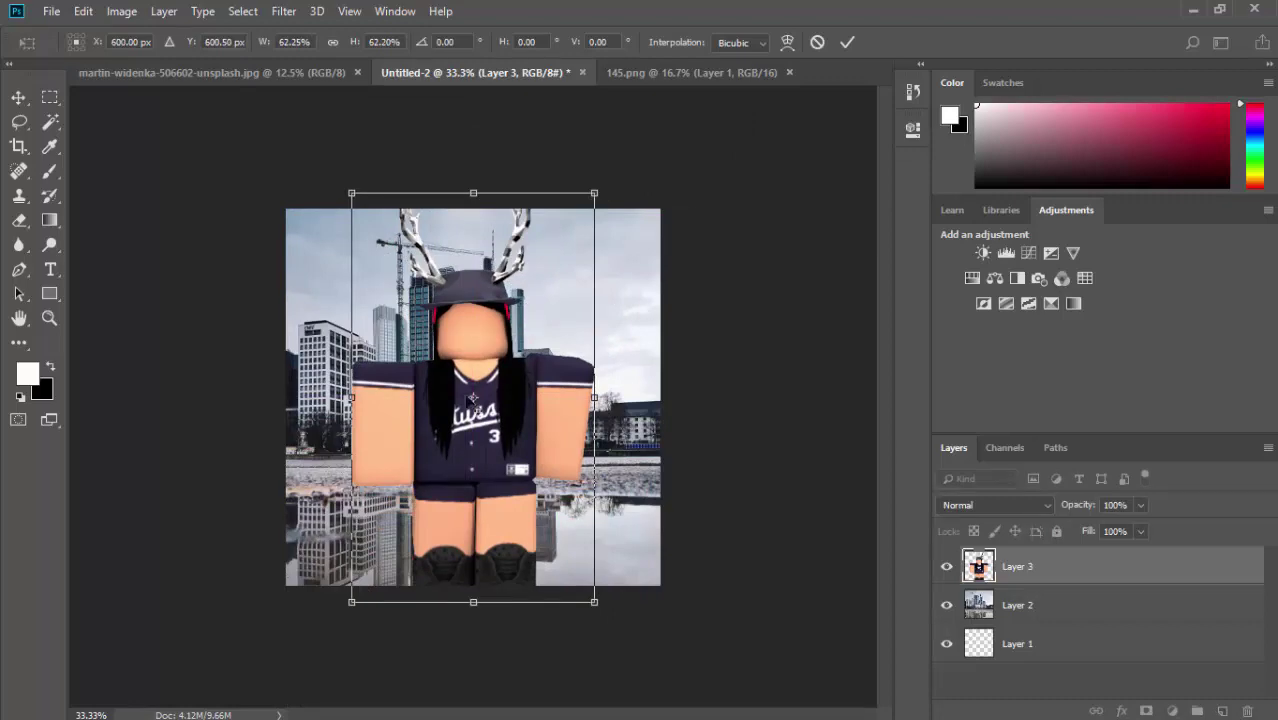
left_click_drag(594, 193, 625, 209)
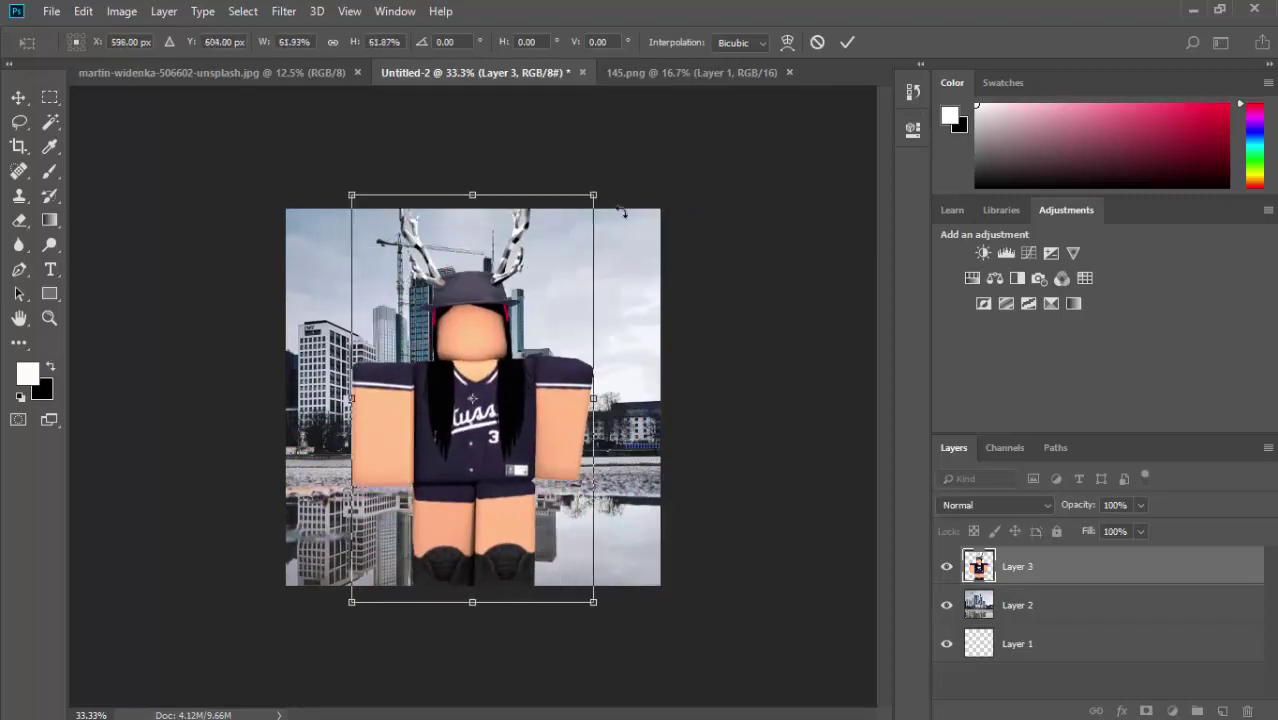
left_click_drag(469, 203, 451, 439)
key("ctrl+z")
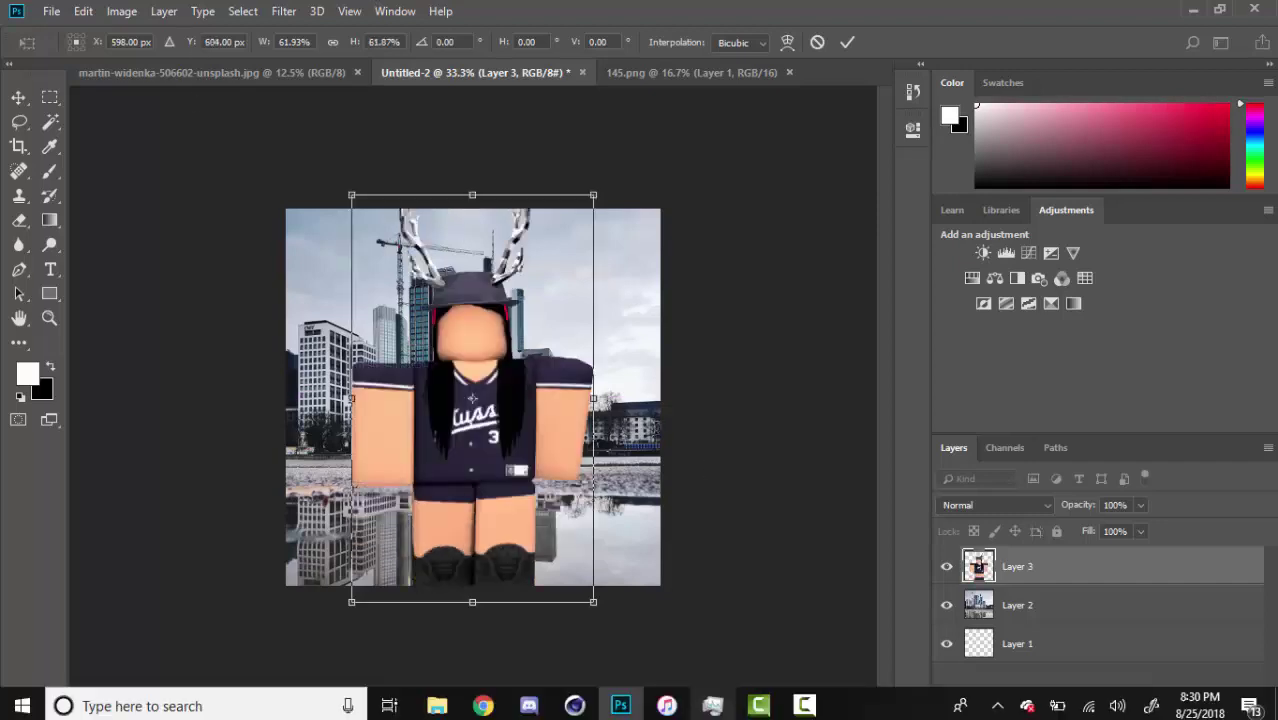
left_click_drag(599, 409, 424, 430)
key("ctrl+z")
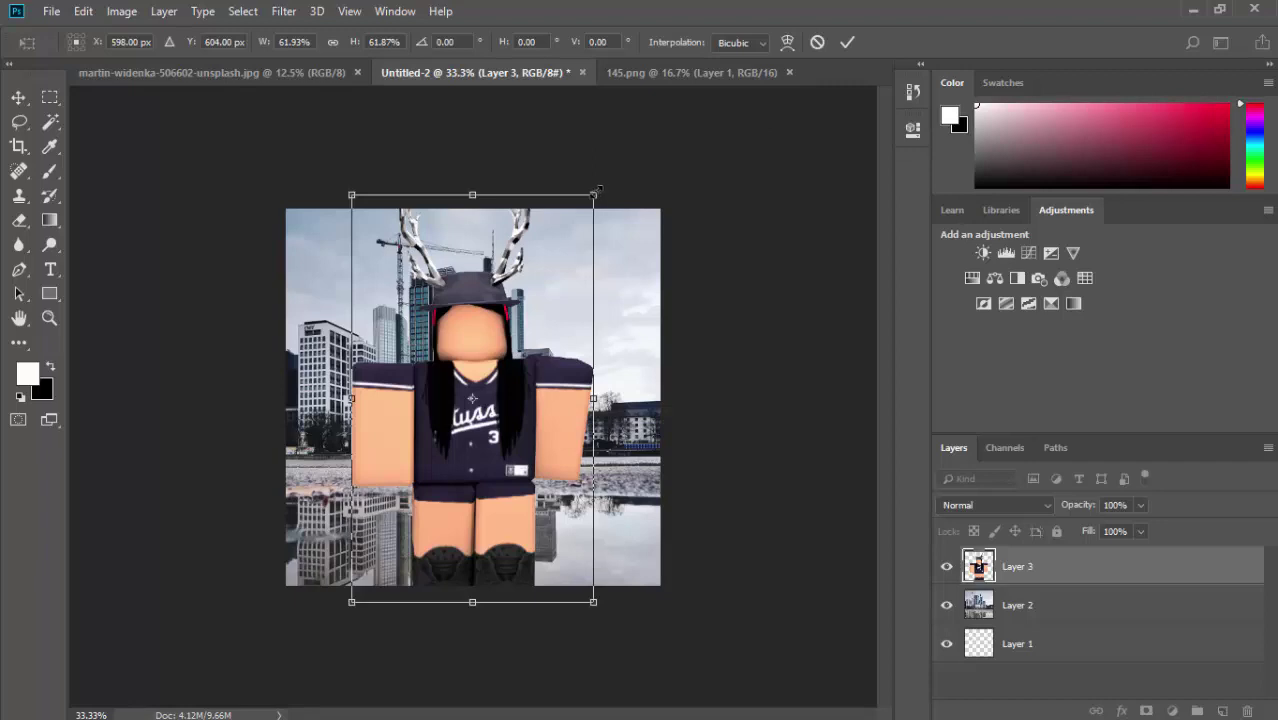
Step: Fine-tune the character's size and position over the skyline and commit the transform
left_click_drag(596, 191, 600, 230)
left_click_drag(585, 280, 563, 354)
key("Return")
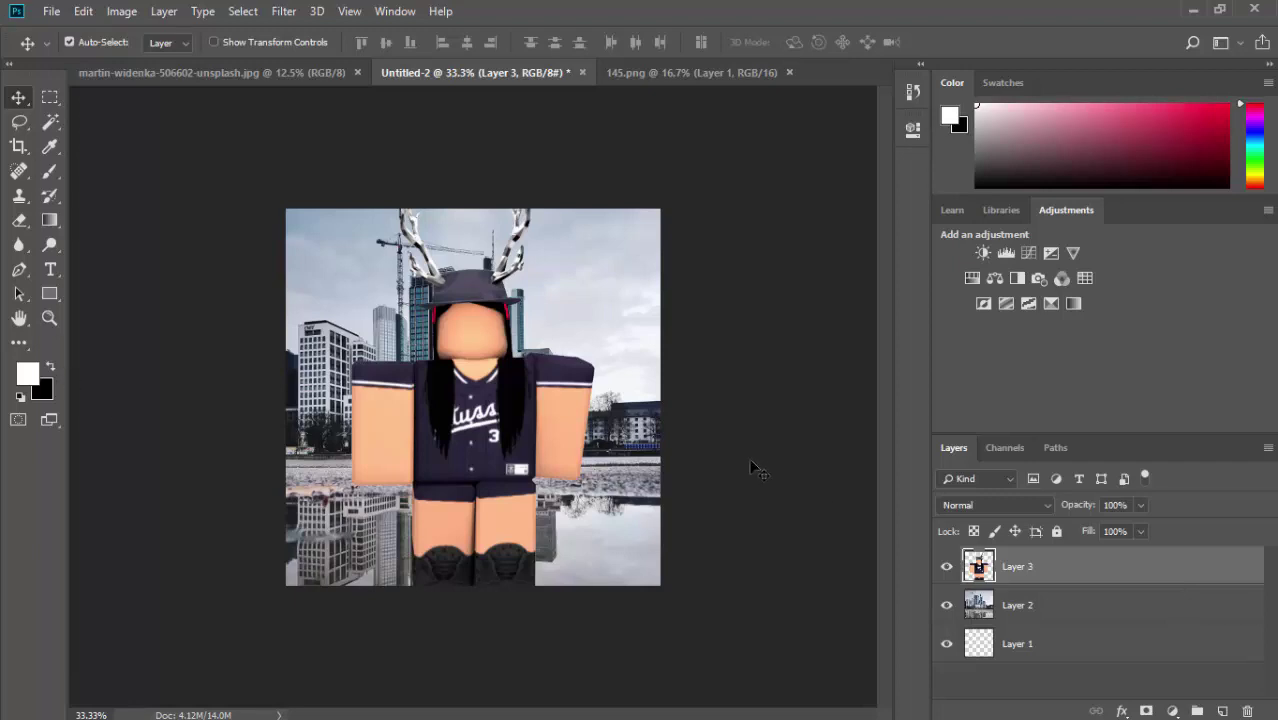
Step: Step back in the history to the state before the character's transform, and restore the latest Free Transform state
left_click(912, 92)
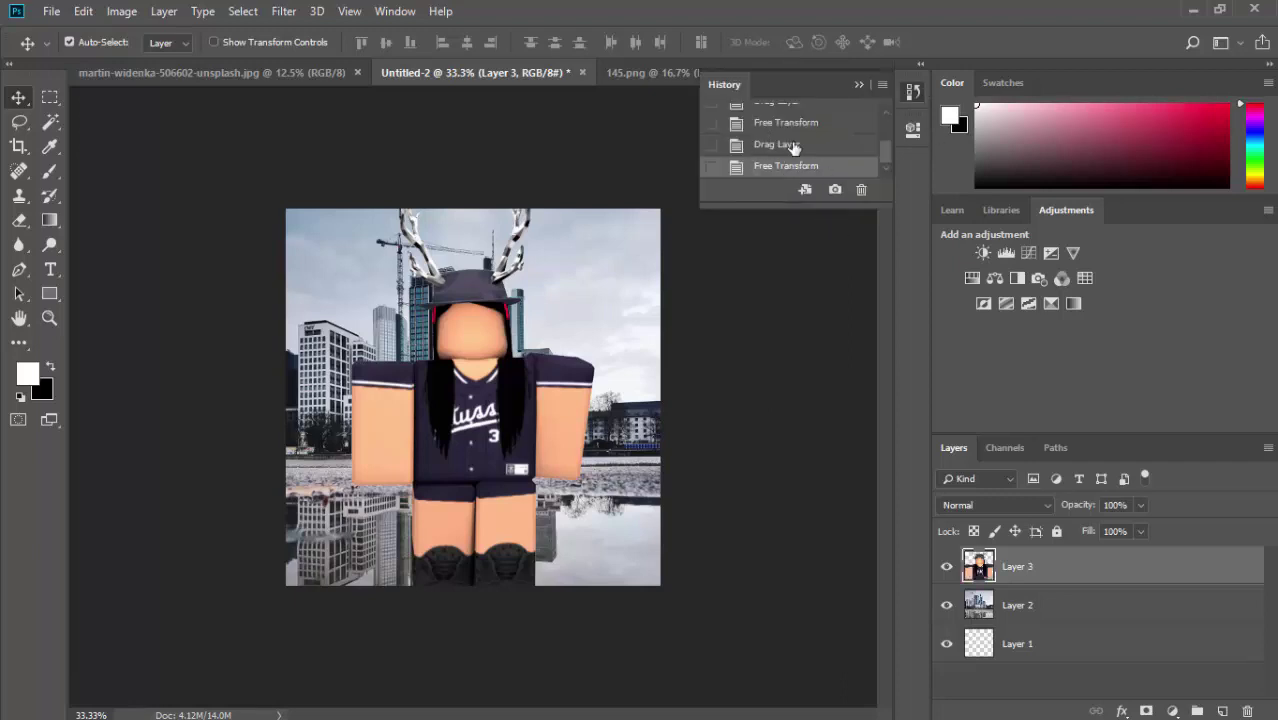
left_click(790, 149)
left_click(787, 166)
left_click(911, 99)
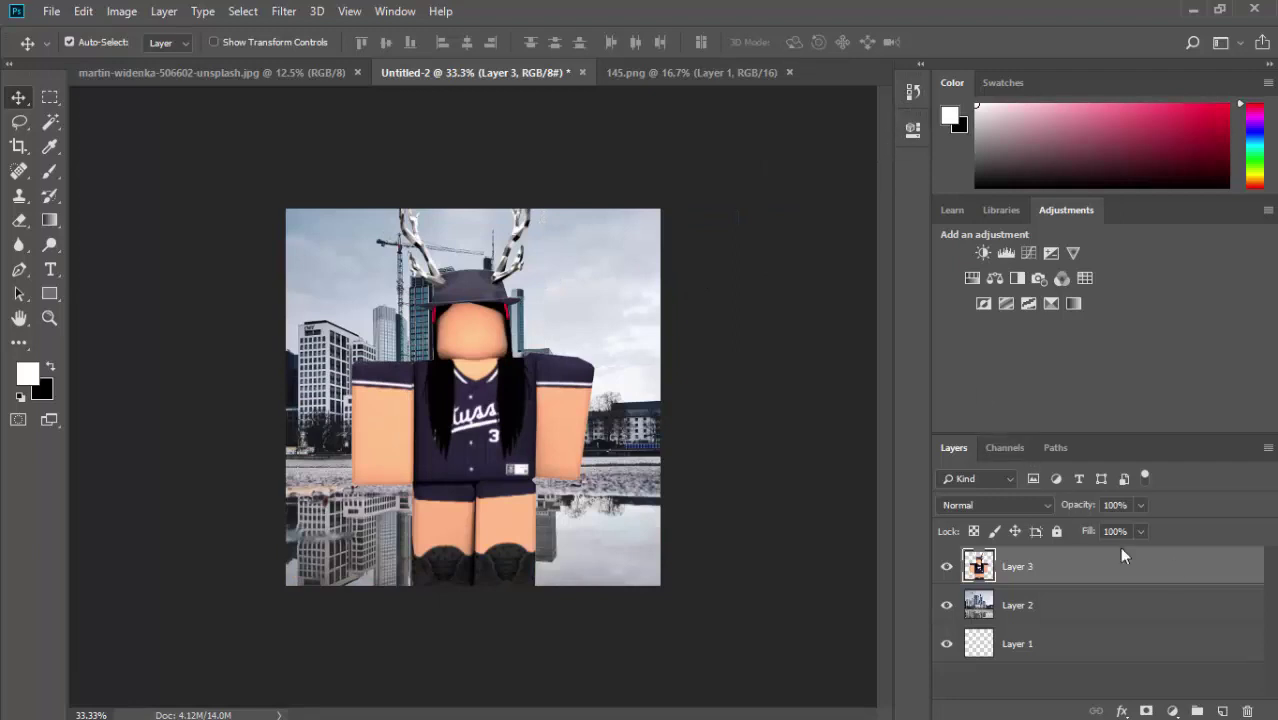
Step: Add a new layer on top and paint the whole canvas black with the 800 px soft brush
left_click(1222, 711)
left_click(50, 171)
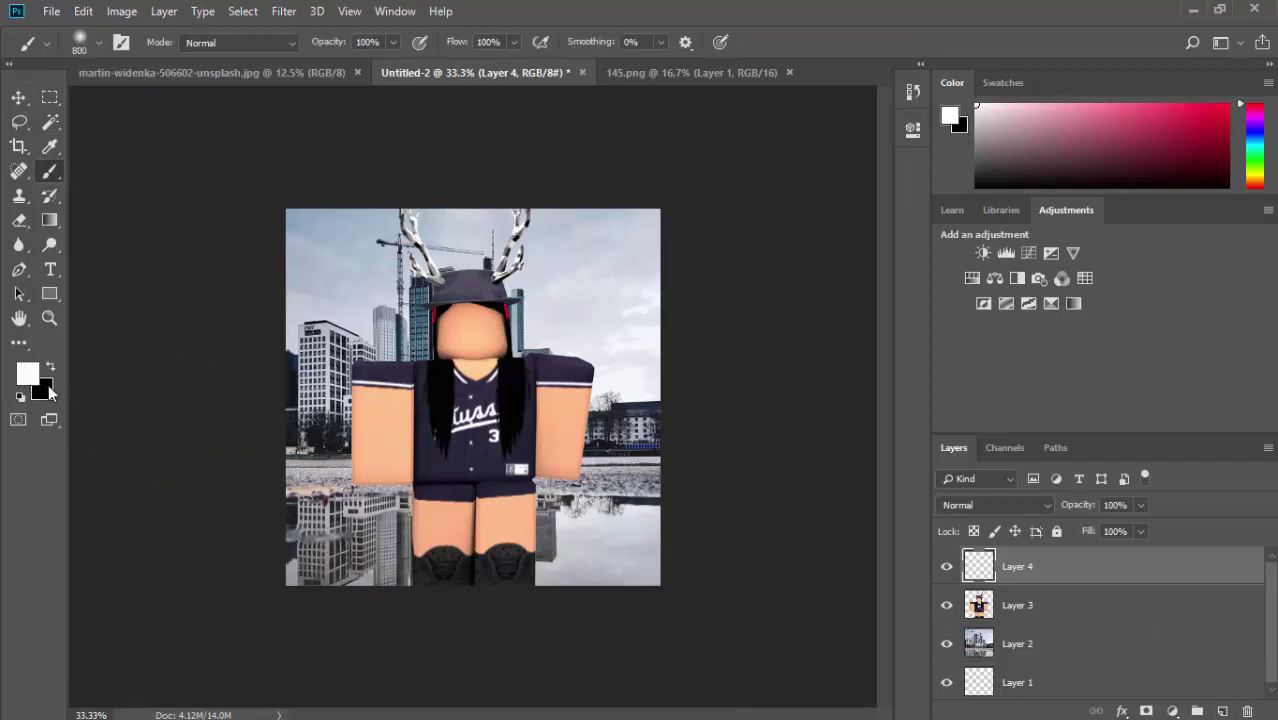
key("x")
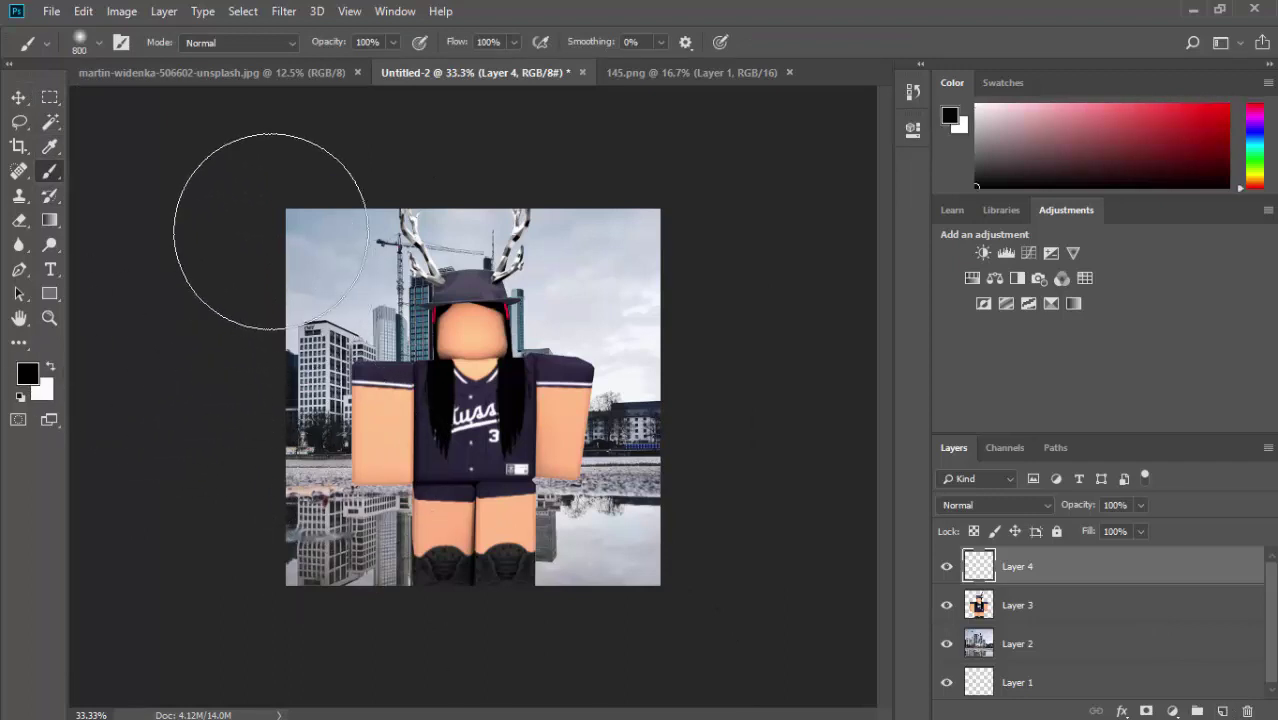
mouse_move(268, 217)
left_mouse_down()
mouse_move(733, 262)
mouse_move(576, 271)
mouse_move(941, 499)
mouse_move(884, 620)
left_mouse_up()
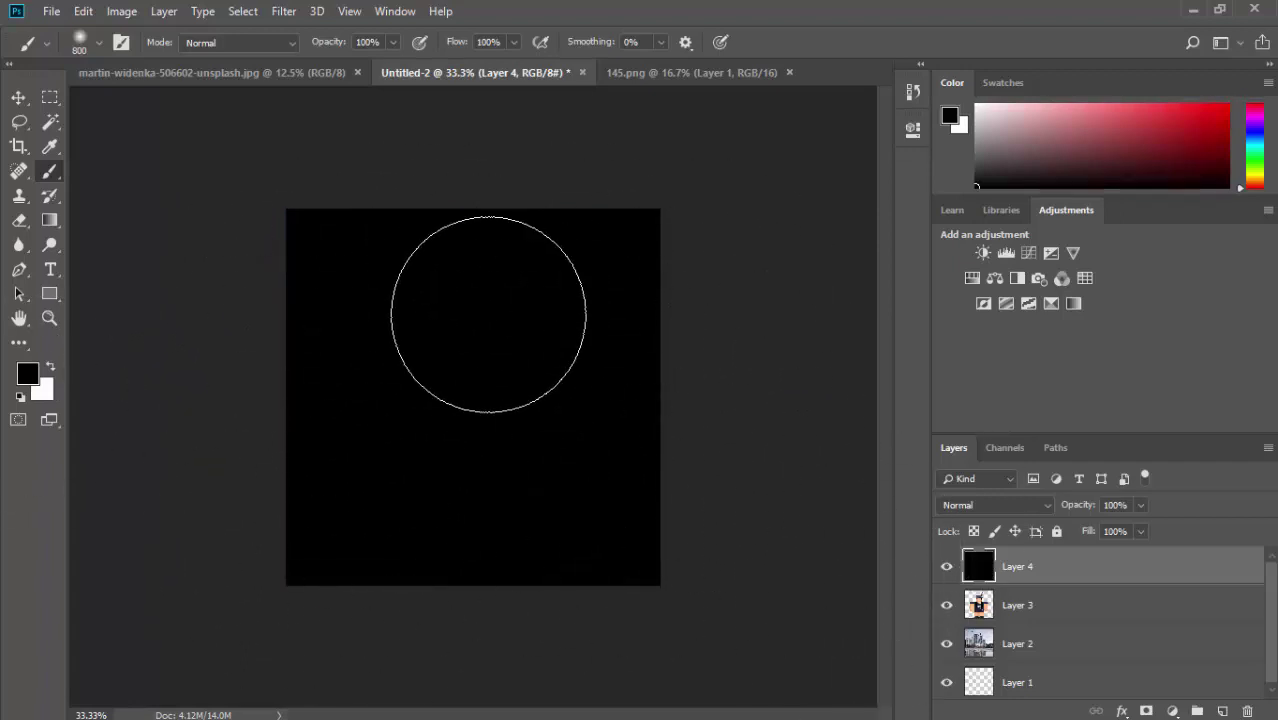
Step: Select the black layer's area inside a thin even margin and delete it, leaving a narrow black frame
left_click(50, 97)
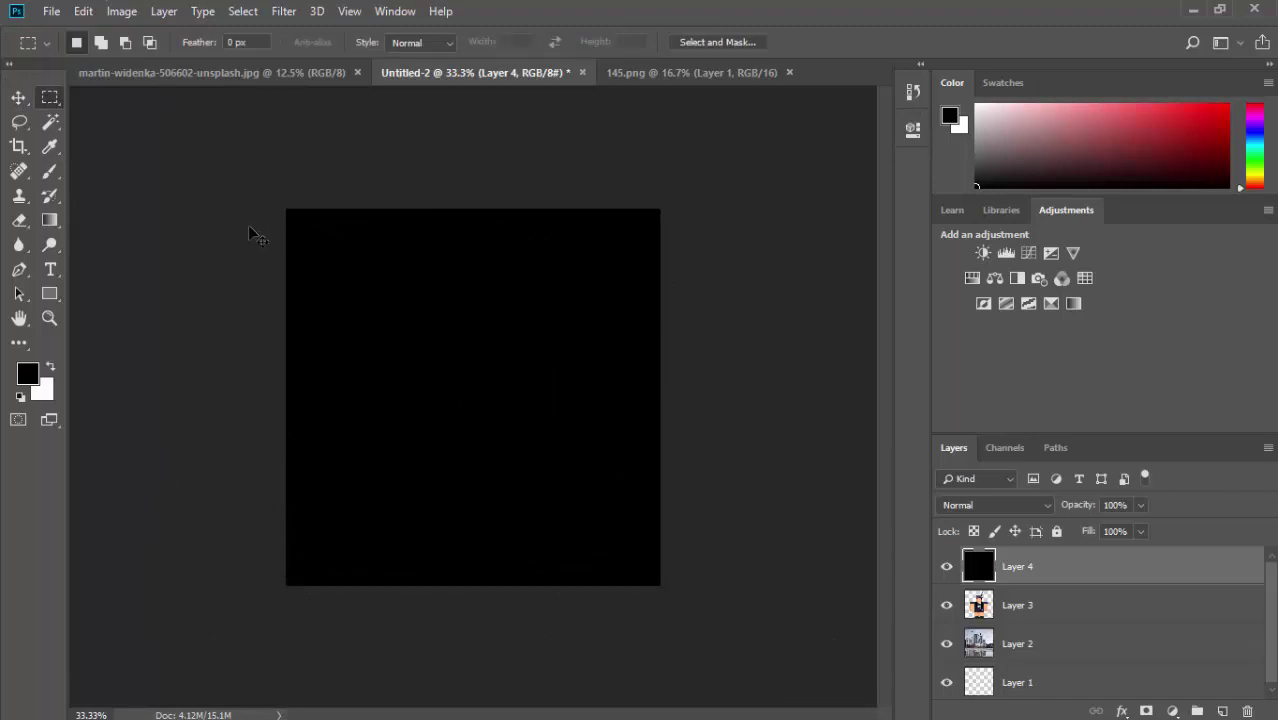
key("ctrl+plus")
key("ctrl+plus")
scroll(350, 600, "up", 2)
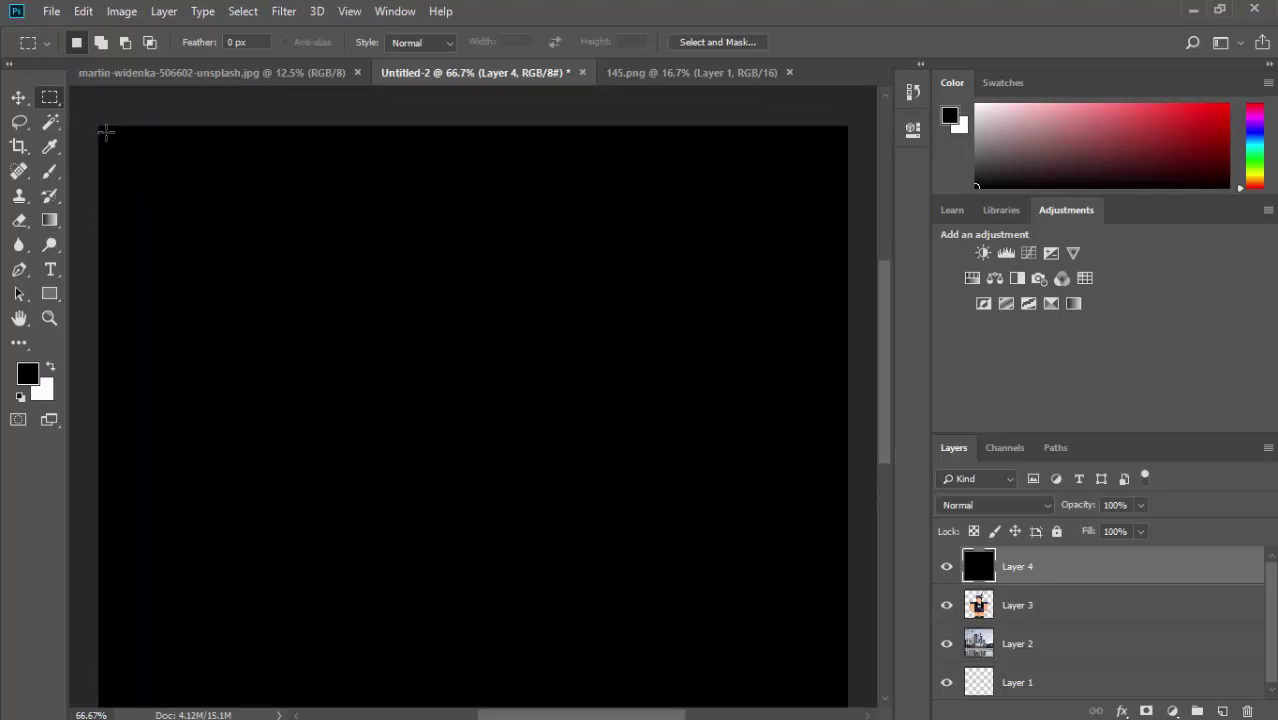
left_click_drag(105, 130, 155, 184)
key("ctrl+minus")
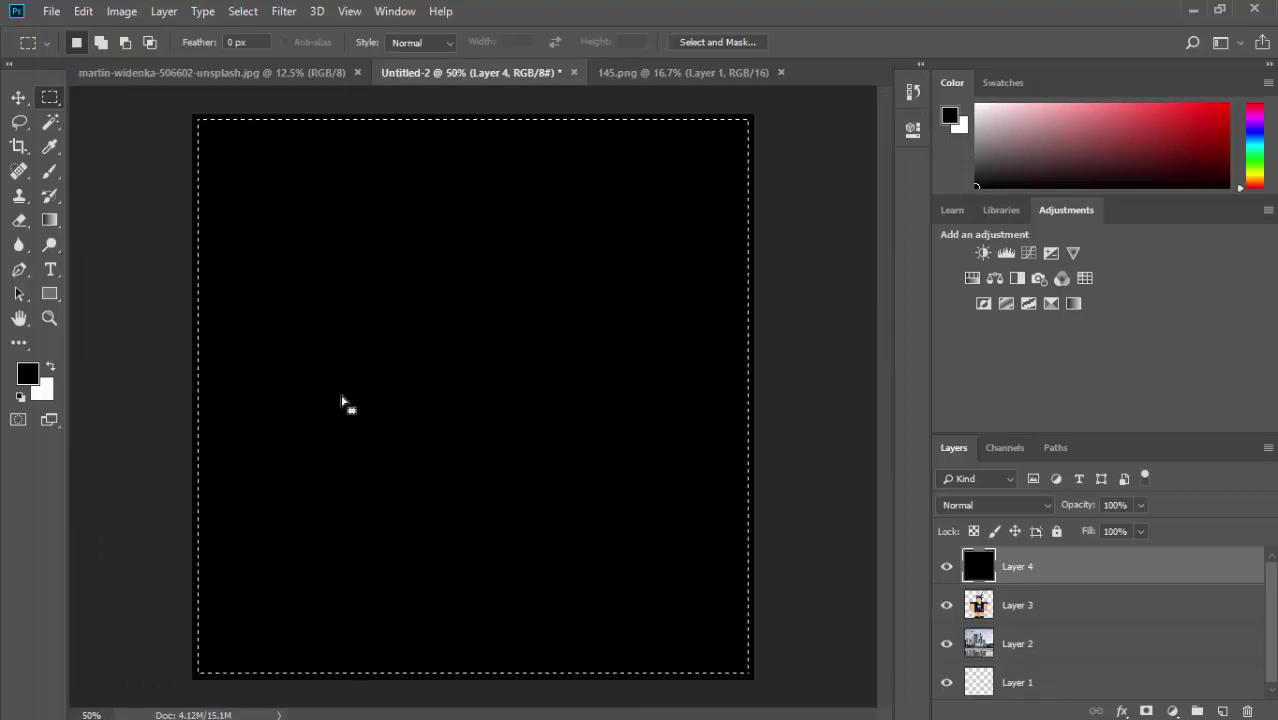
key("Delete")
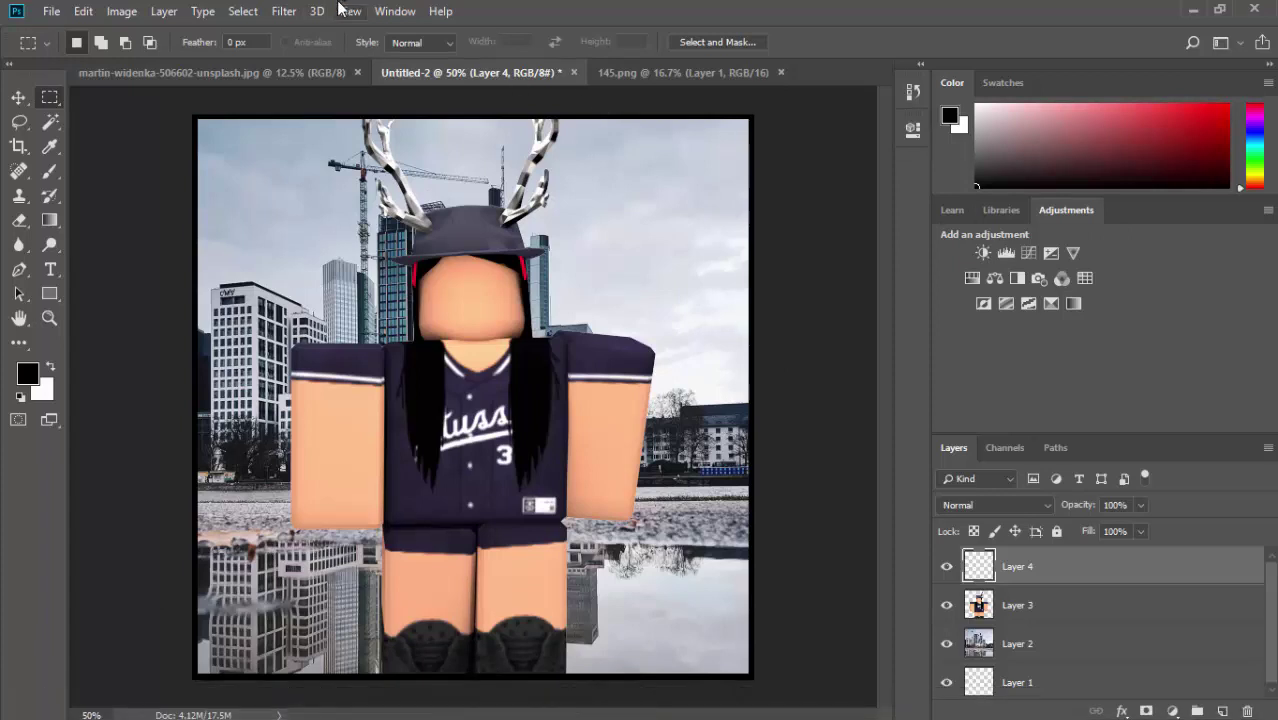
Step: Apply a Gaussian Blur with a radius of 84.1 pixels to the black frame layer
left_click(286, 12)
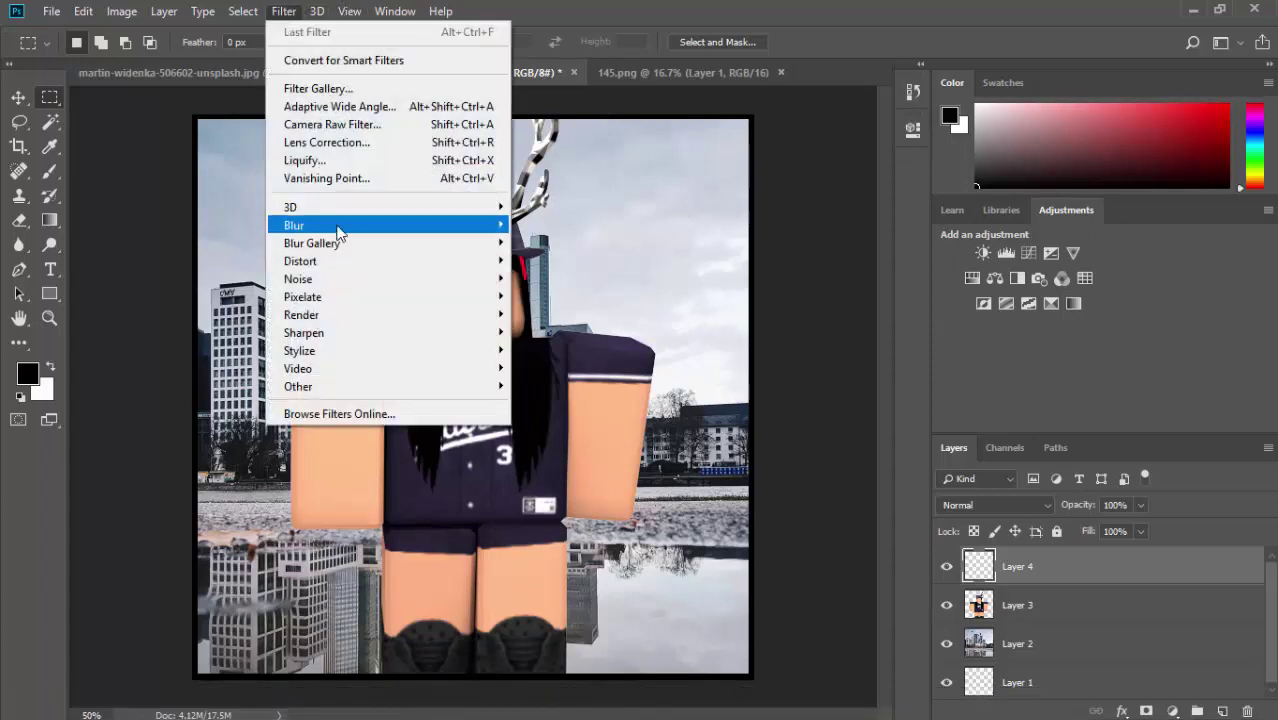
mouse_move(345, 228)
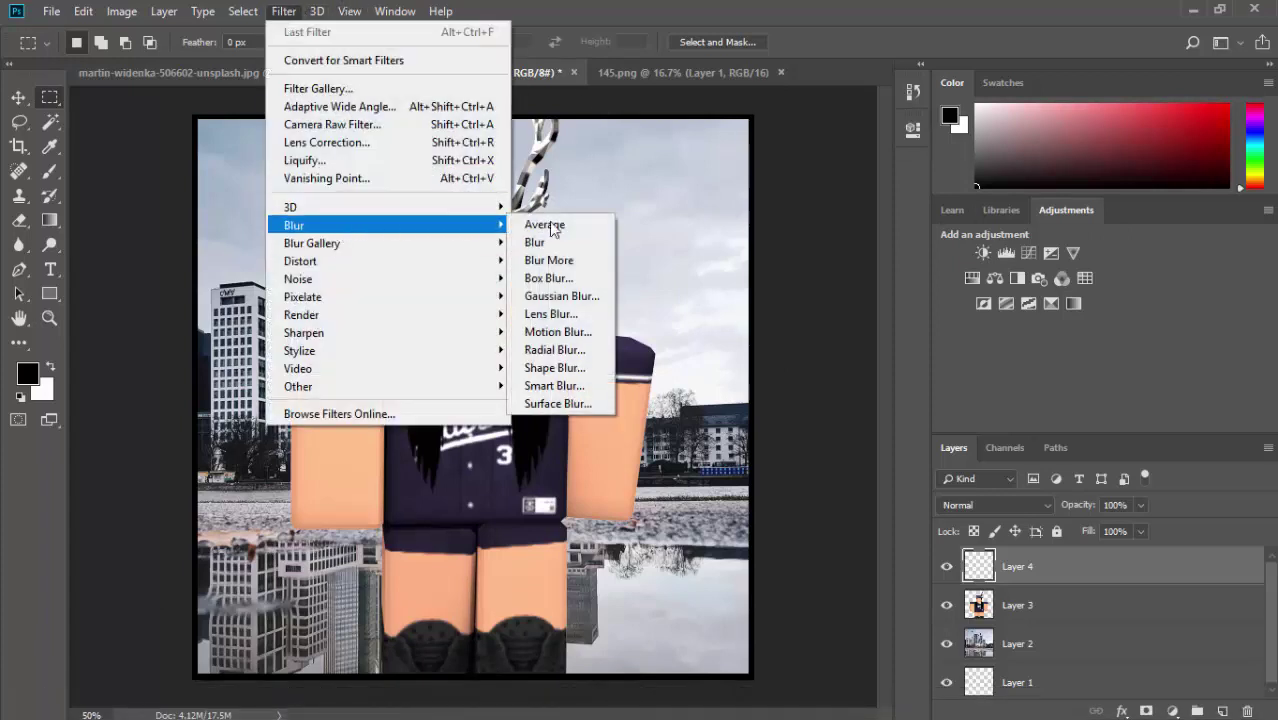
left_click(556, 304)
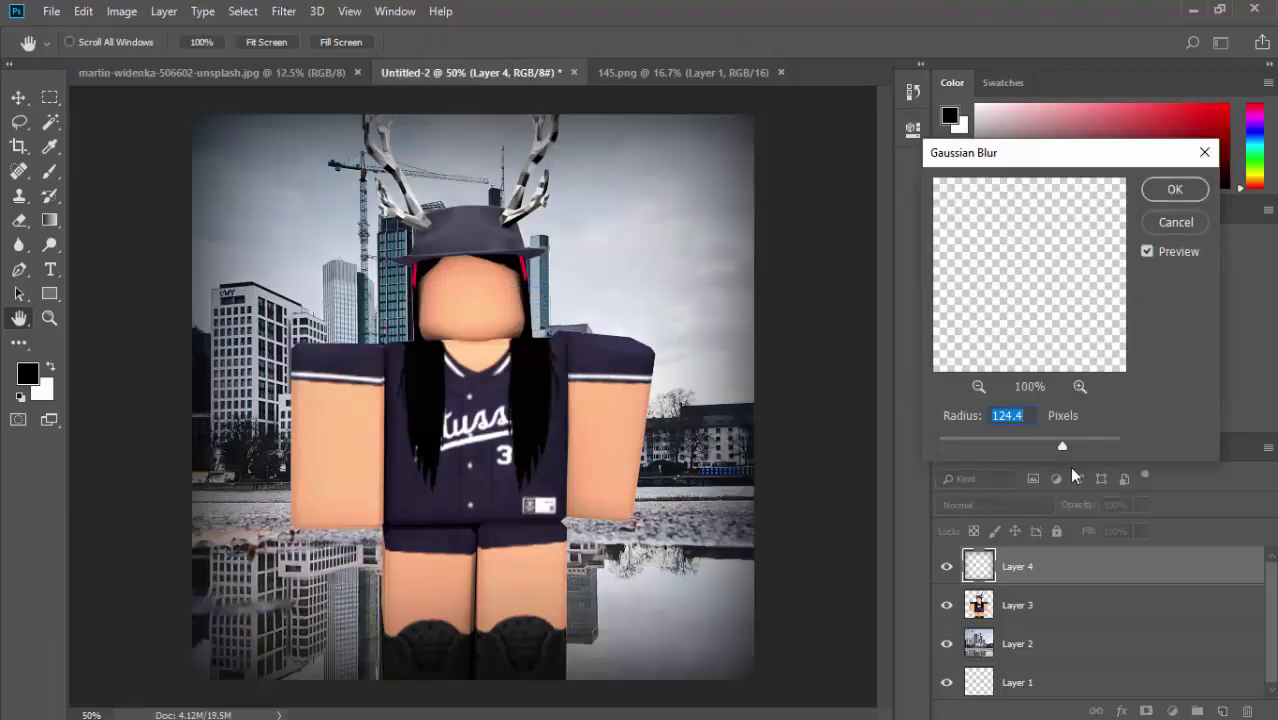
left_click_drag(1061, 450, 1032, 446)
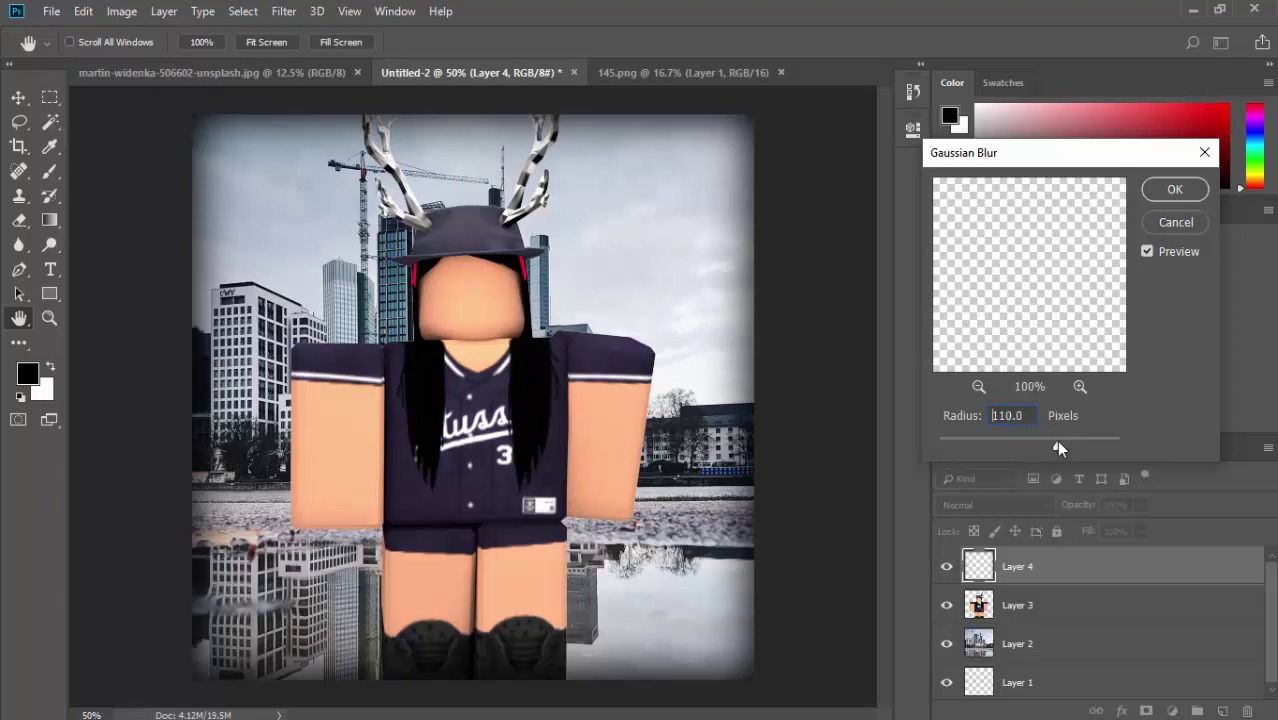
left_click_drag(1058, 448, 1041, 447)
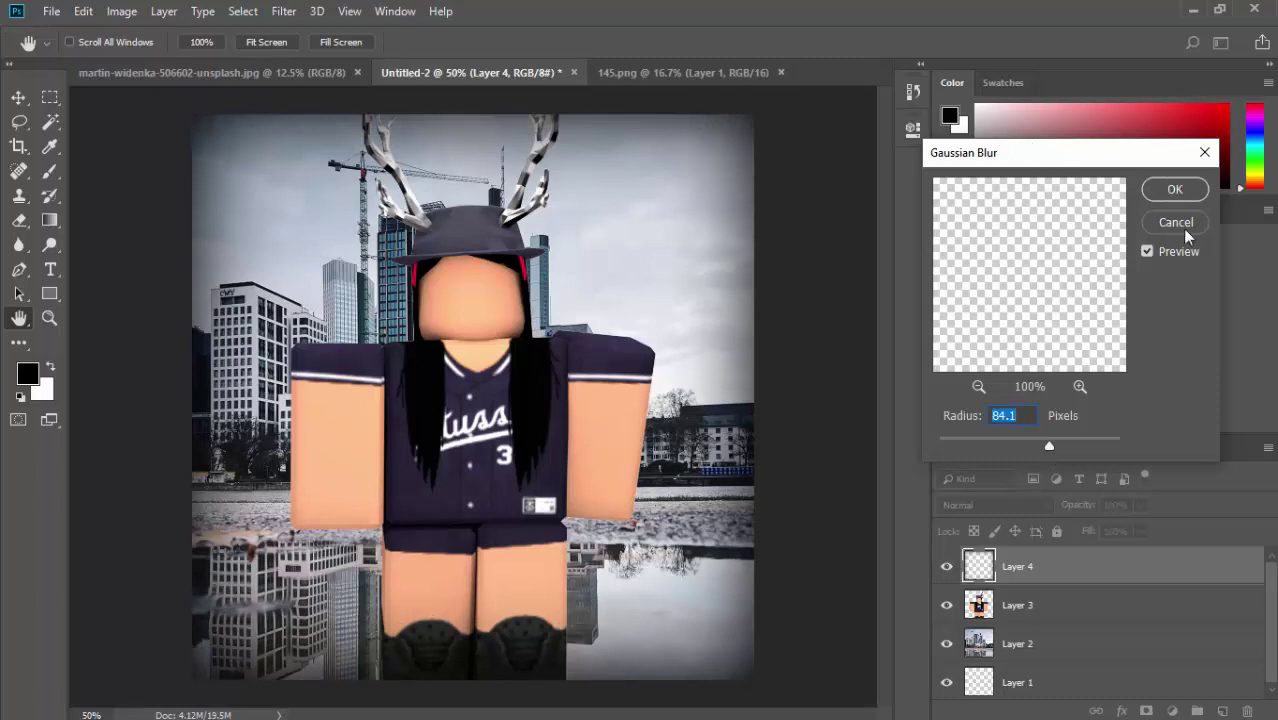
left_click(1174, 190)
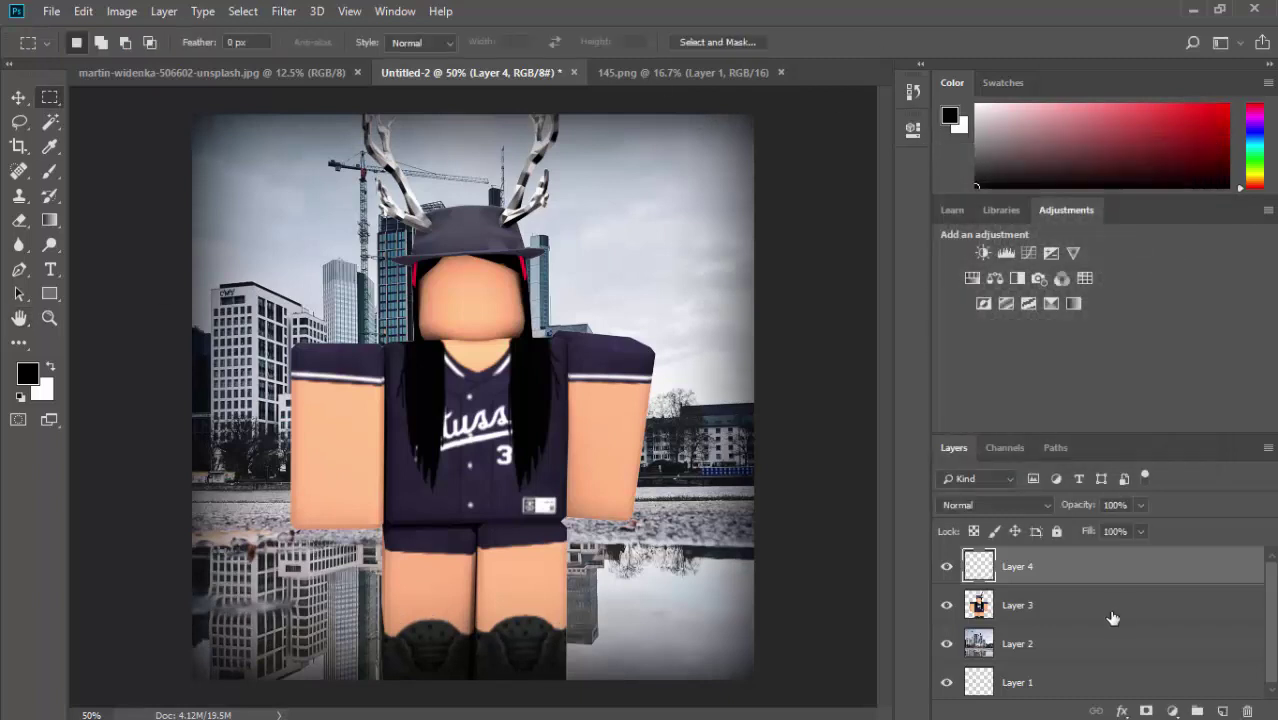
Step: Reduce the blurred frame layer's opacity to 70%
left_click(1142, 505)
left_click_drag(1136, 531, 1114, 530)
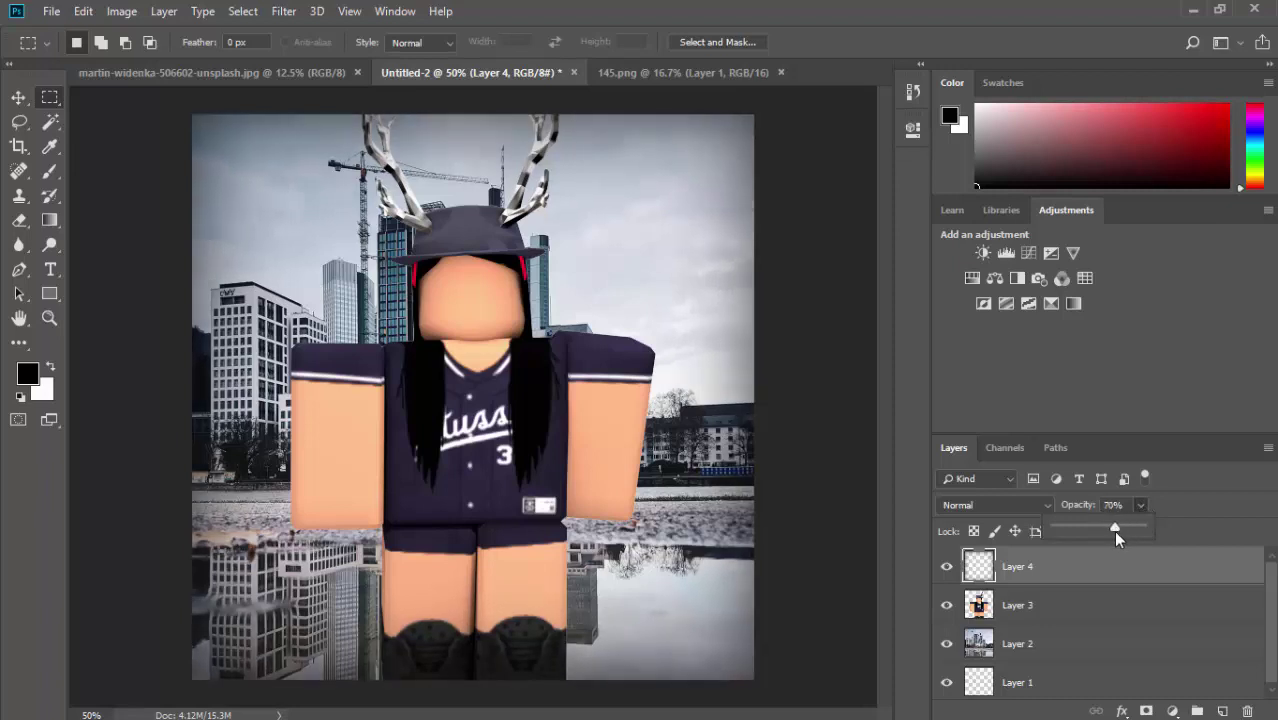
left_click(1228, 530)
key("ctrl+minus")
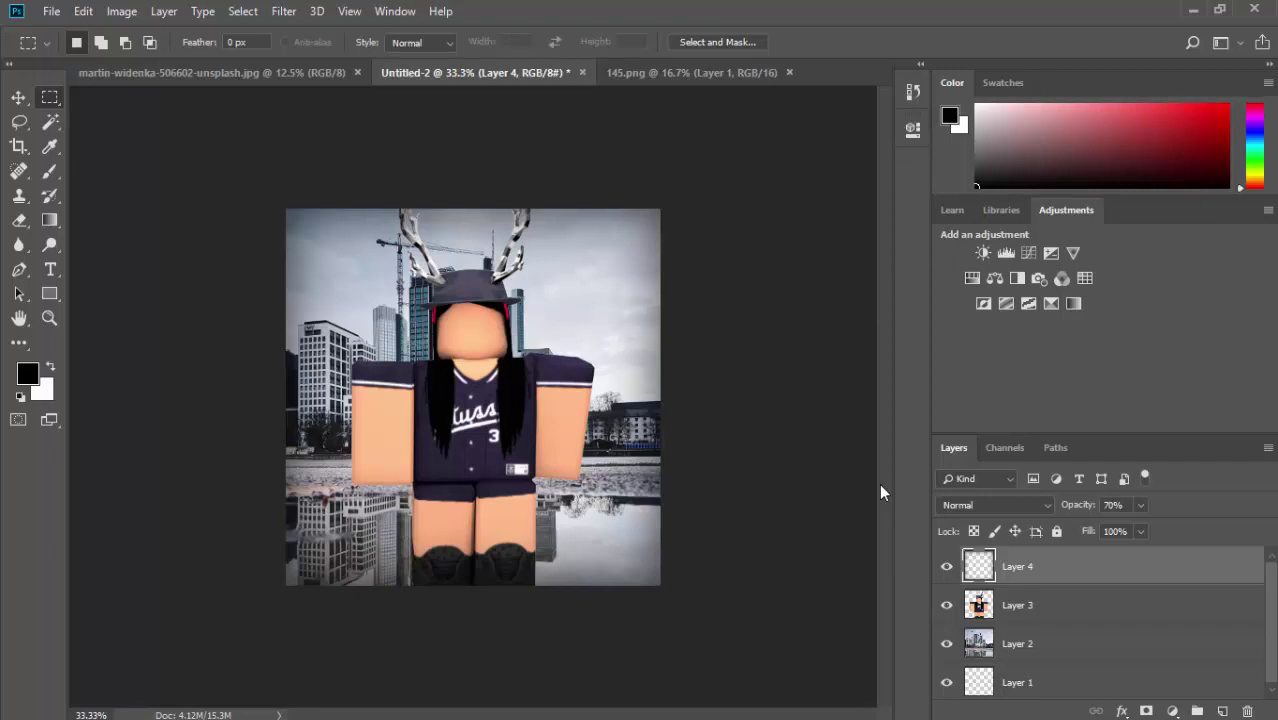
Step: Add a layer mask to the character's layer, Layer 3
left_click(1012, 618)
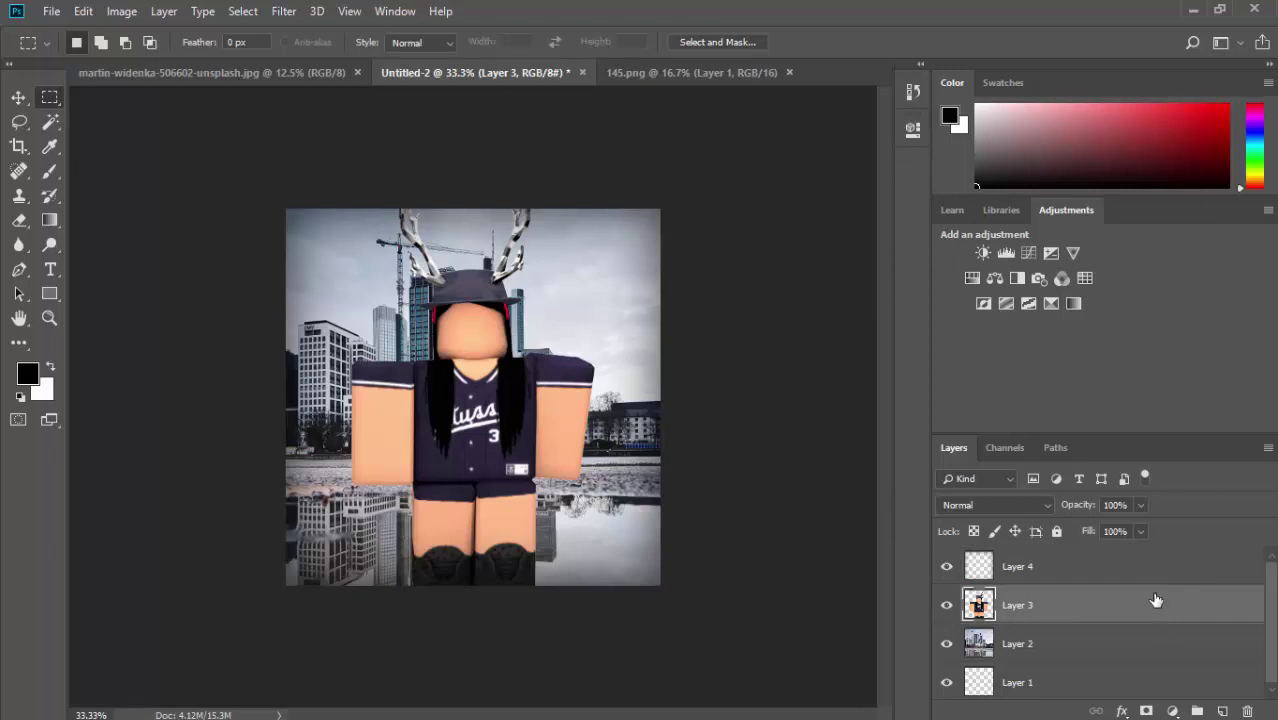
left_click(1145, 711)
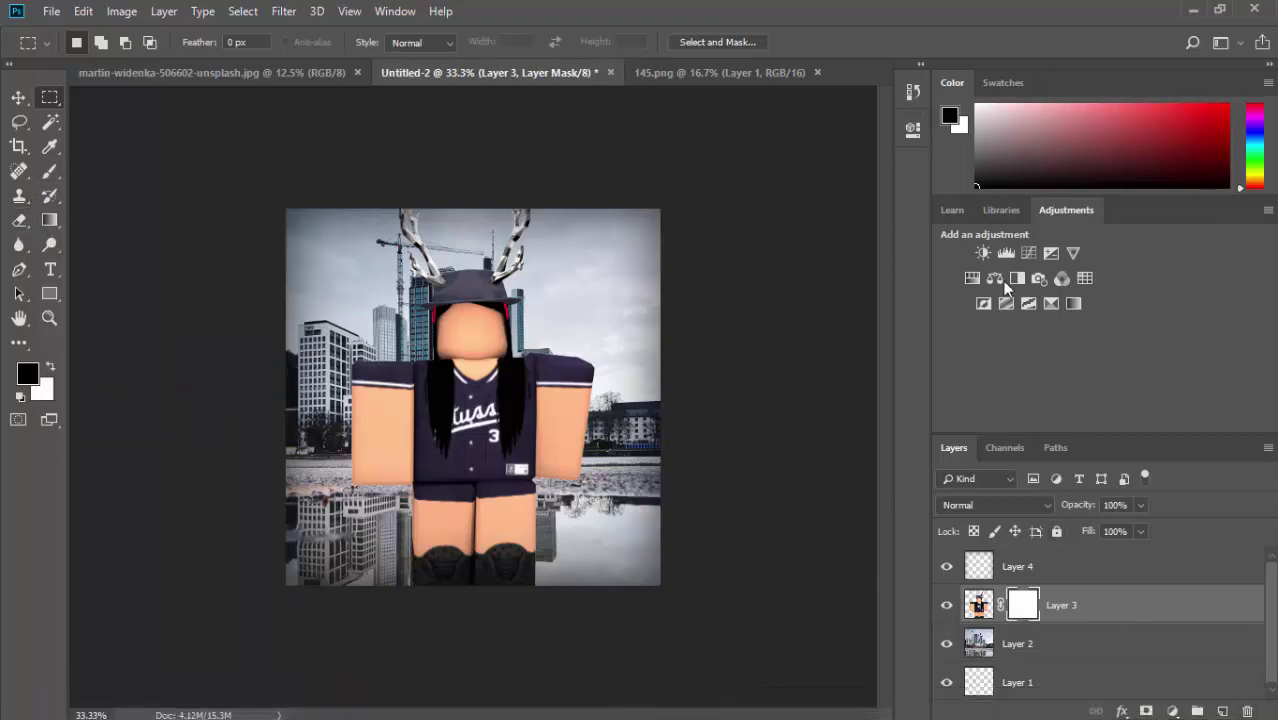
Step: Try hiding the character's right half by painting black on the mask with the 800 px soft brush, and restore it with white
left_click(50, 170)
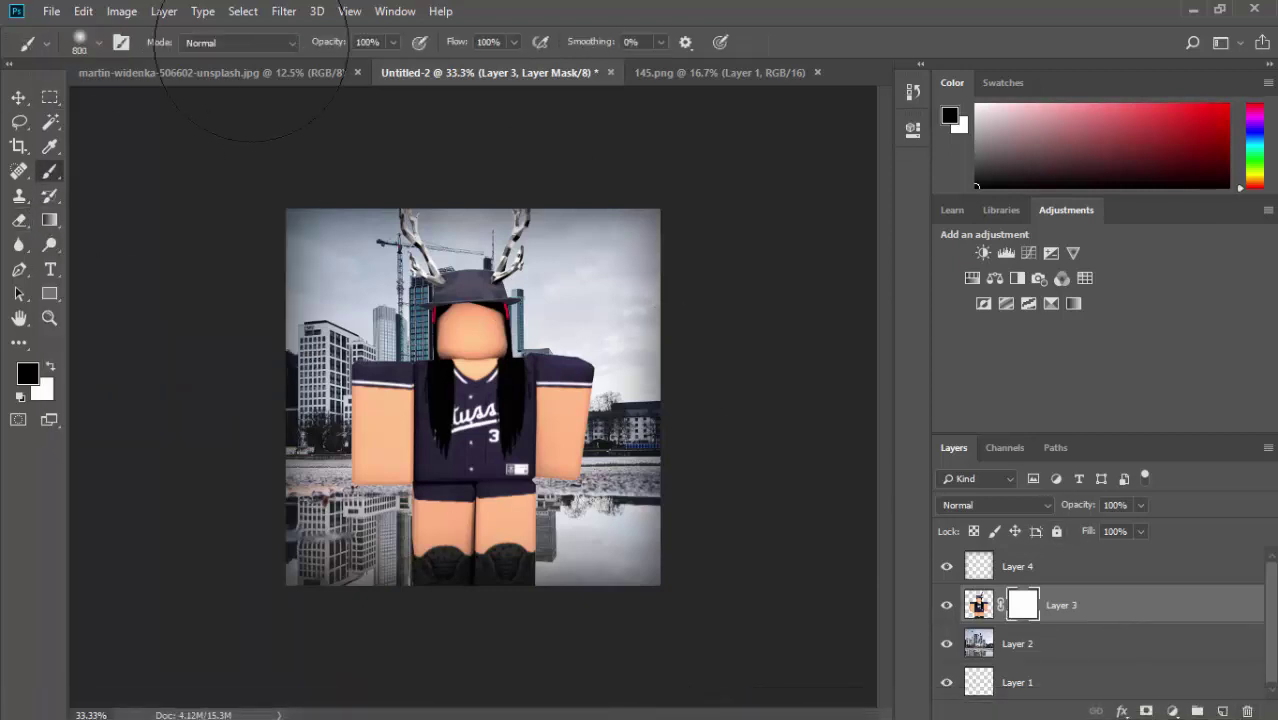
mouse_move(669, 365)
left_mouse_down()
mouse_move(642, 452)
mouse_move(605, 310)
mouse_move(615, 415)
left_mouse_up()
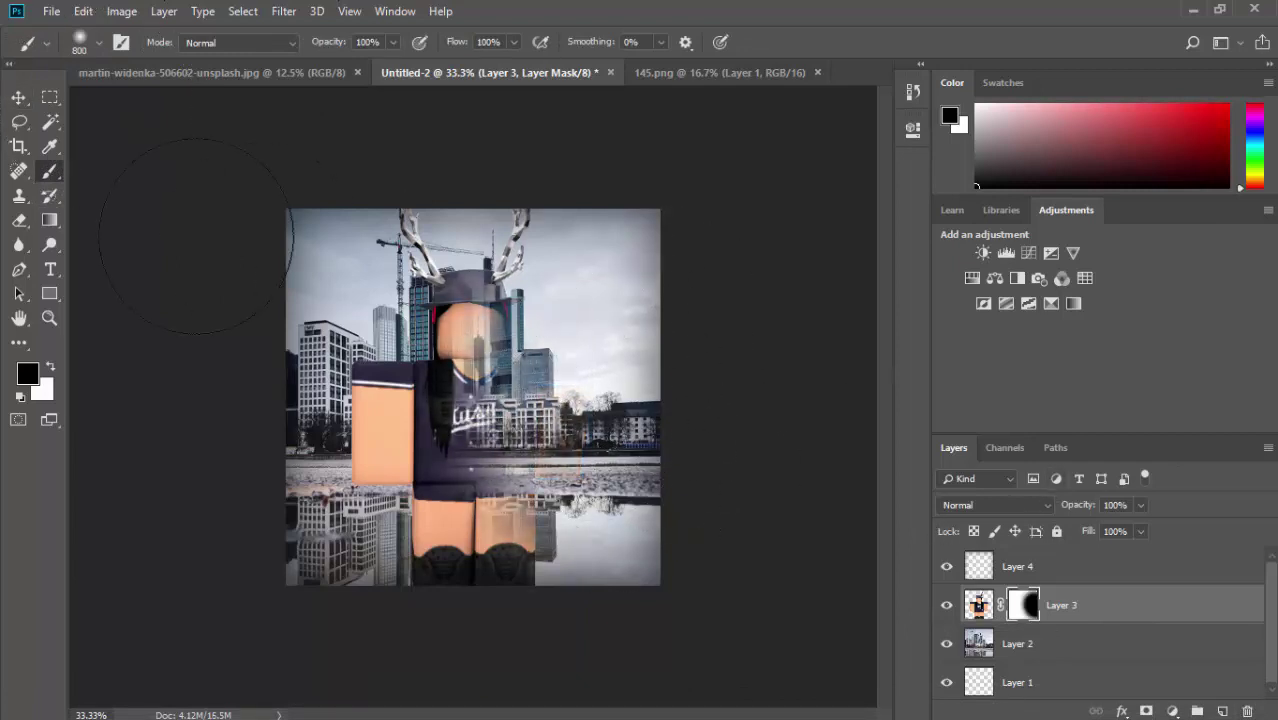
left_click(50, 367)
mouse_move(505, 305)
left_mouse_down()
mouse_move(480, 400)
mouse_move(560, 590)
left_mouse_up()
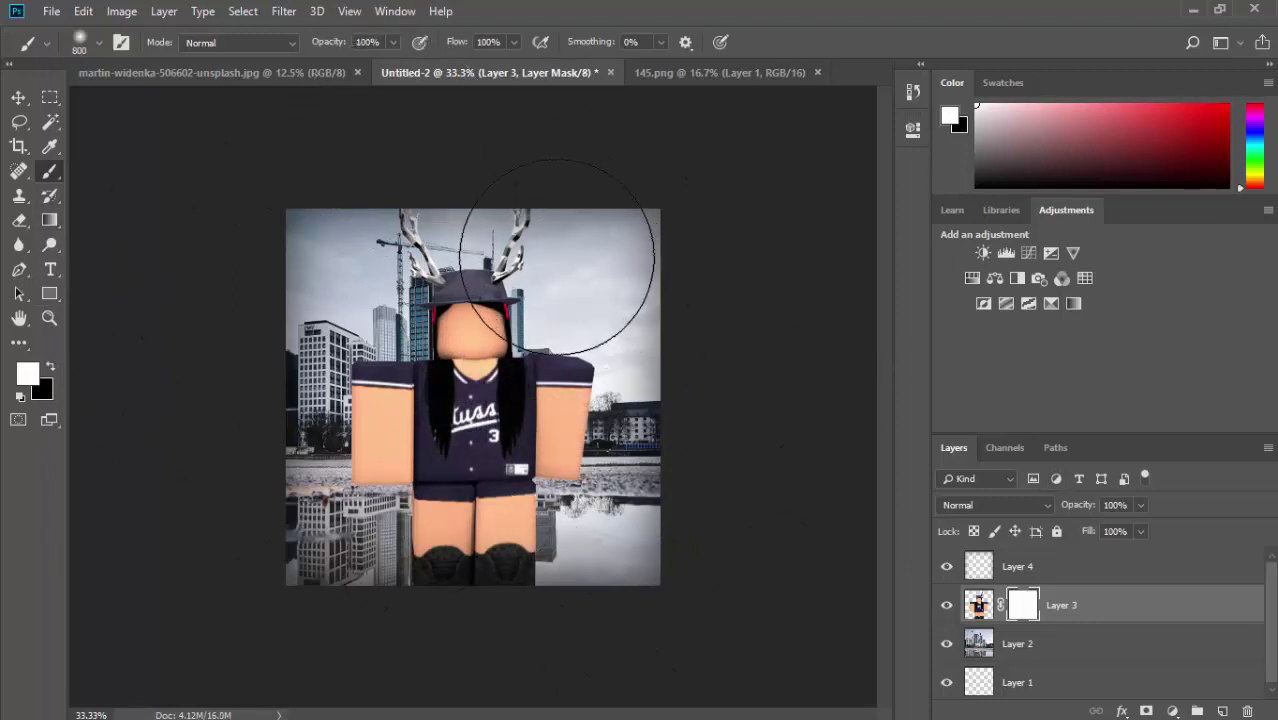
left_click(50, 372)
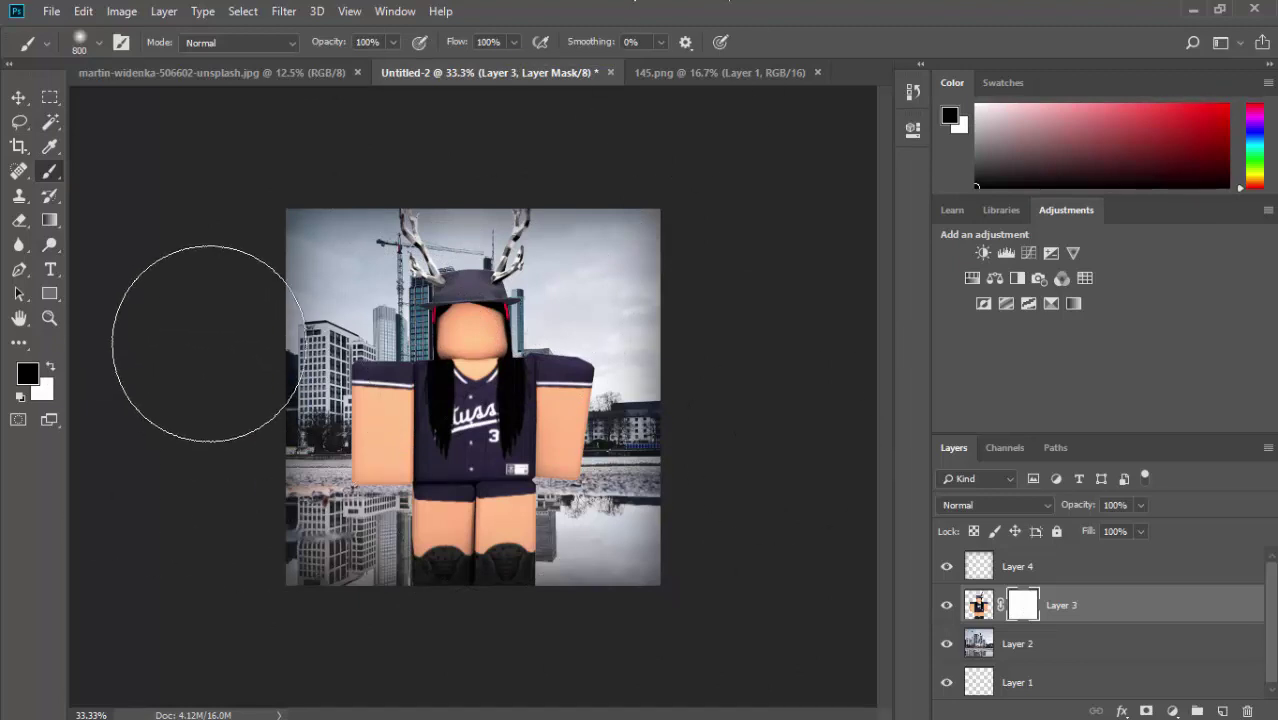
Step: Choose the splatter brush at 700 px for painting on the character's mask
left_click(97, 42)
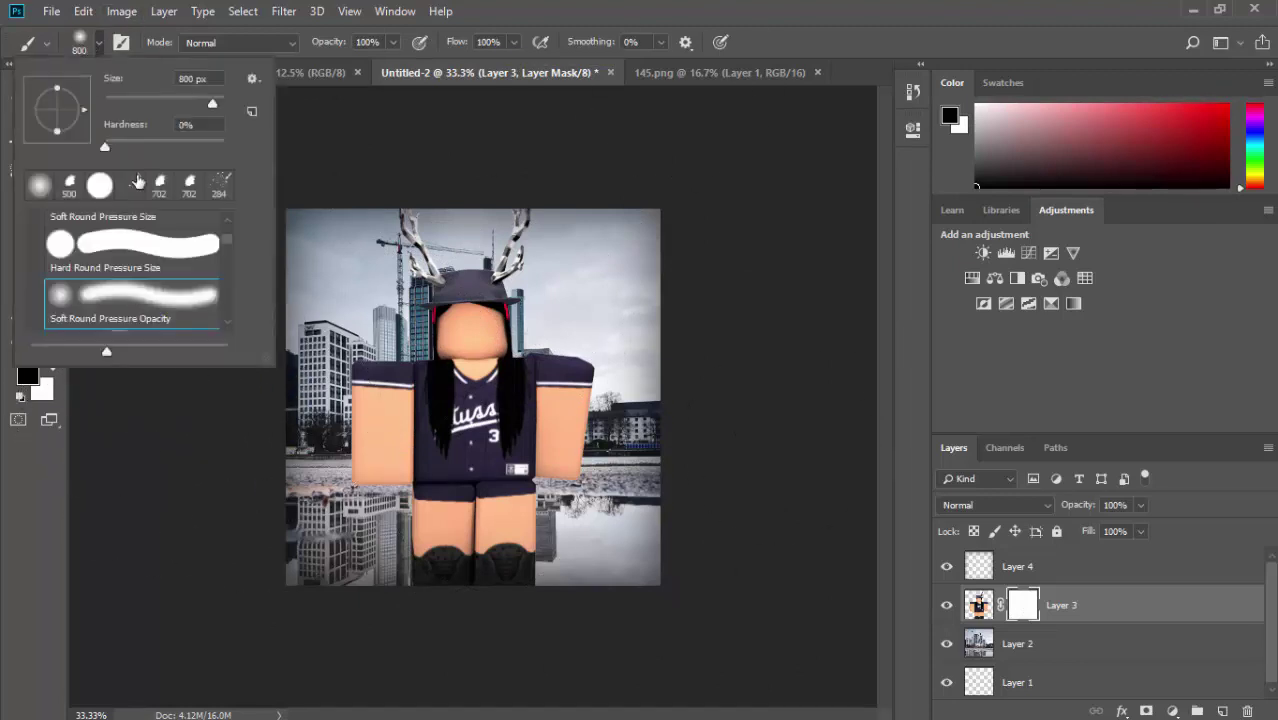
scroll(95, 247, "down", 3)
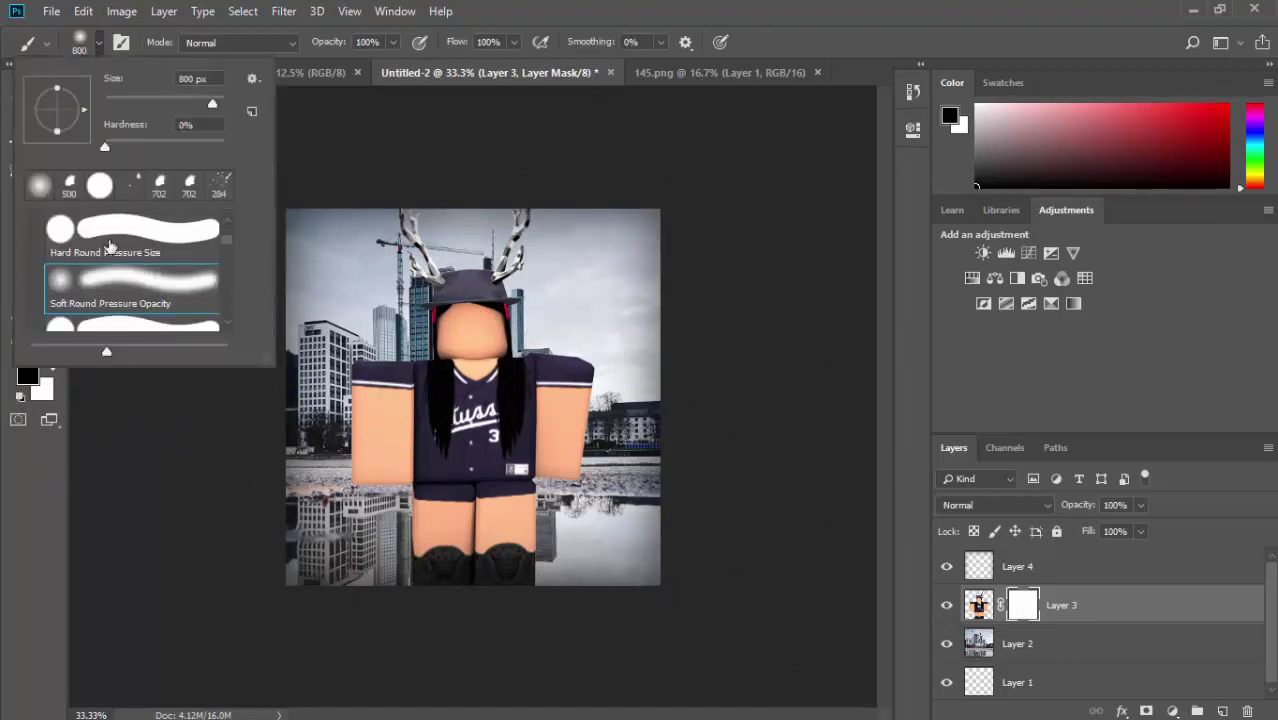
left_click(64, 192)
left_click(98, 42)
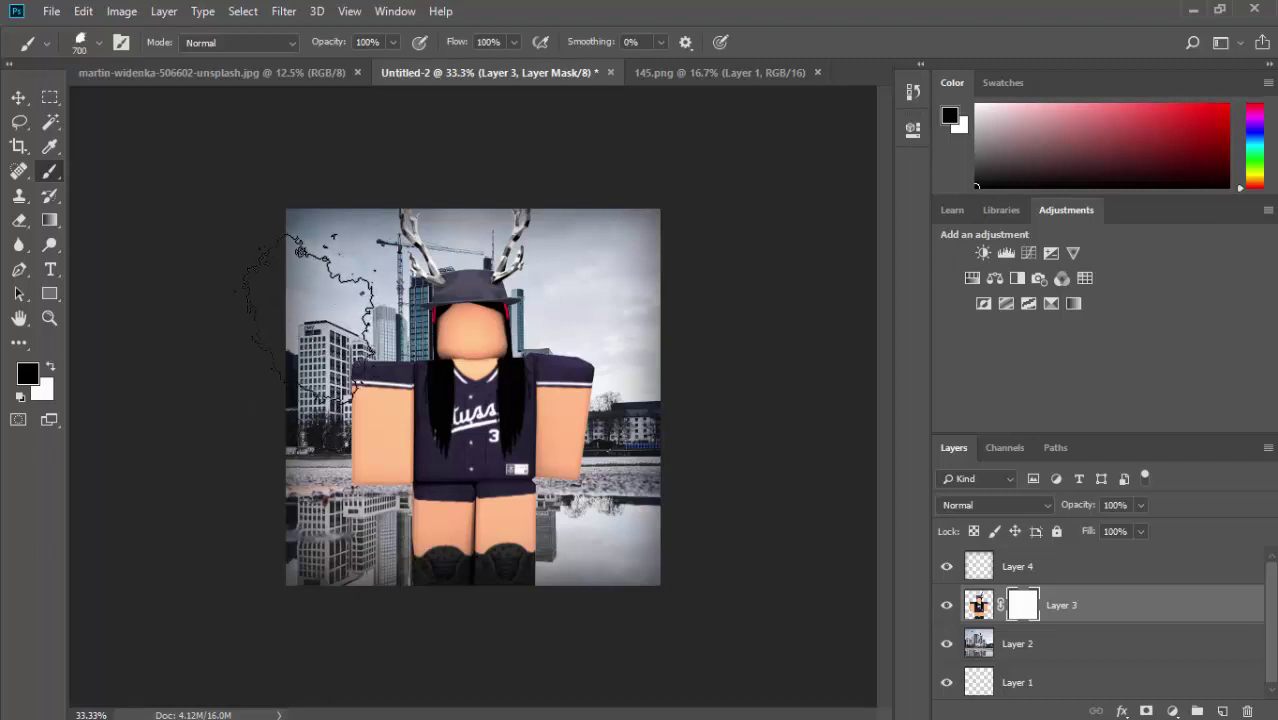
Step: Paint black on the mask over the character's left-hand arm and restore most of it with white, leaving a splattered outer edge
left_click(314, 323)
mouse_move(292, 388)
left_mouse_down()
mouse_move(295, 491)
mouse_move(317, 539)
mouse_move(320, 524)
mouse_move(260, 517)
mouse_move(290, 512)
mouse_move(171, 544)
mouse_move(335, 420)
left_mouse_up()
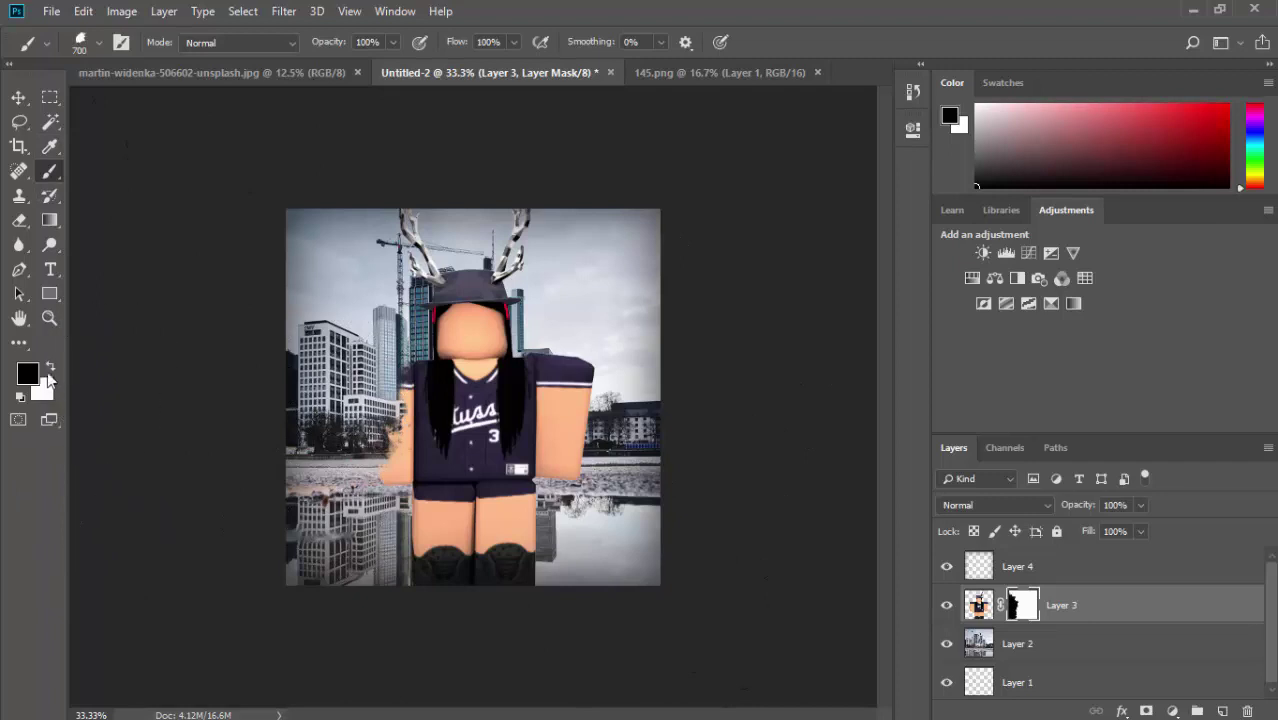
key("x")
mouse_move(290, 390)
left_mouse_down()
mouse_move(385, 570)
mouse_move(425, 480)
mouse_move(400, 430)
mouse_move(410, 550)
mouse_move(390, 470)
mouse_move(462, 415)
left_mouse_up()
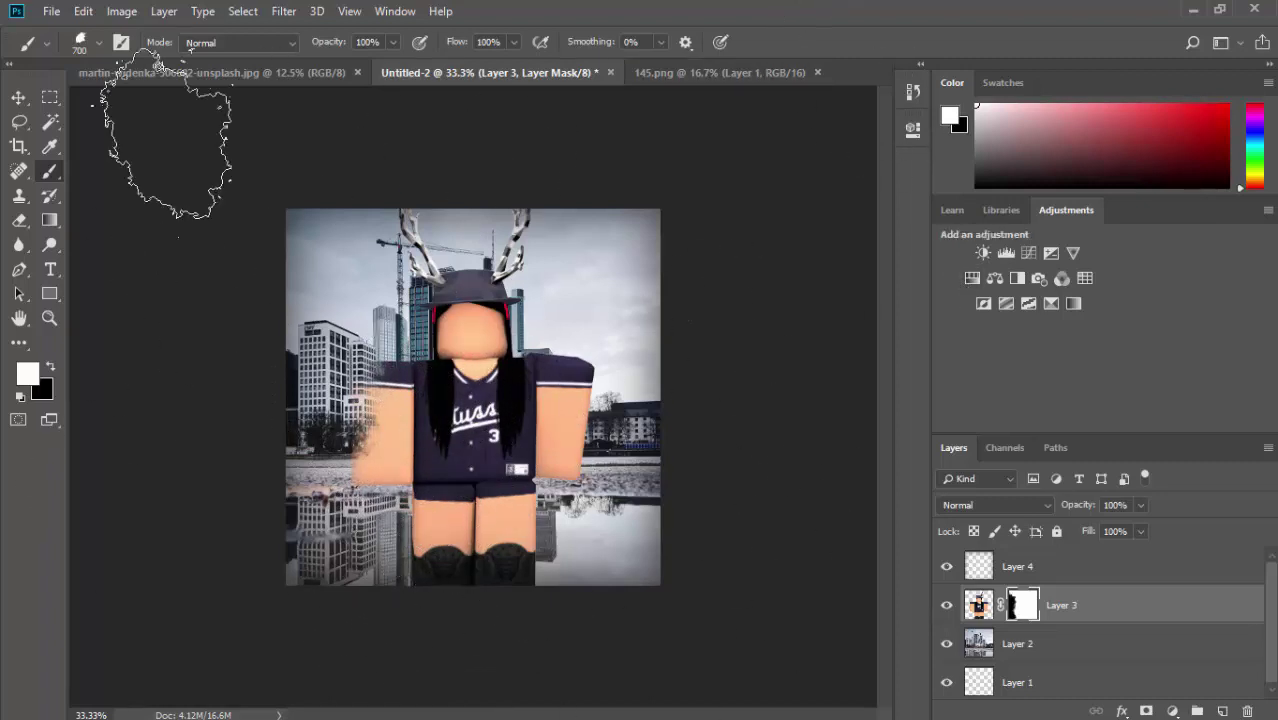
Step: Rotate the 400 px splatter brush tip and paint black on the mask around the right-hand antler and shoulder
left_click(50, 370)
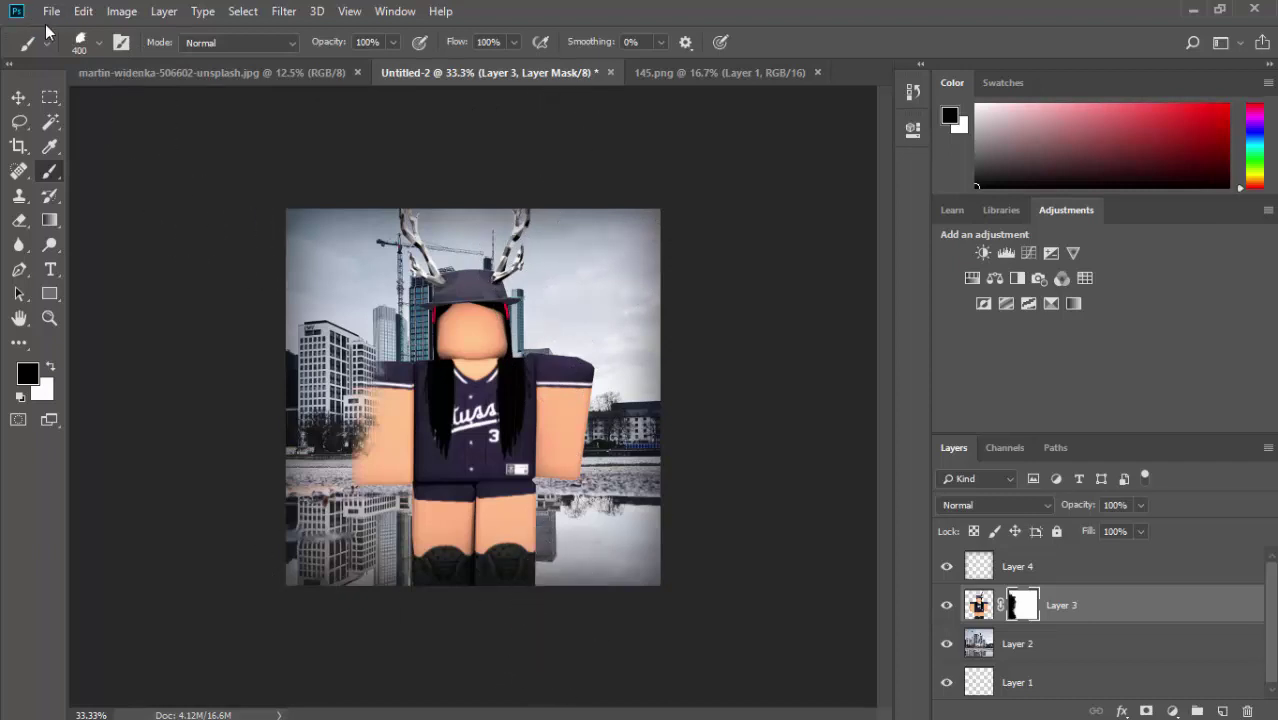
left_click(82, 43)
left_click_drag(68, 93, 78, 136)
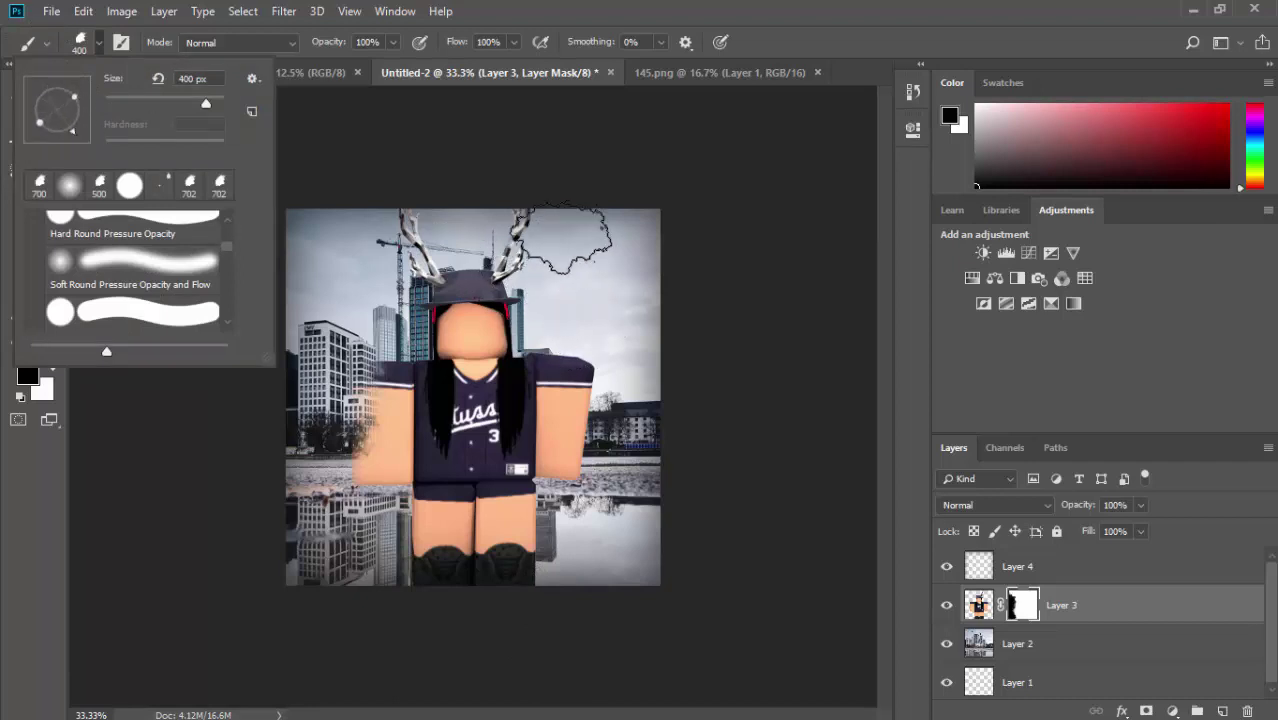
left_click(567, 260)
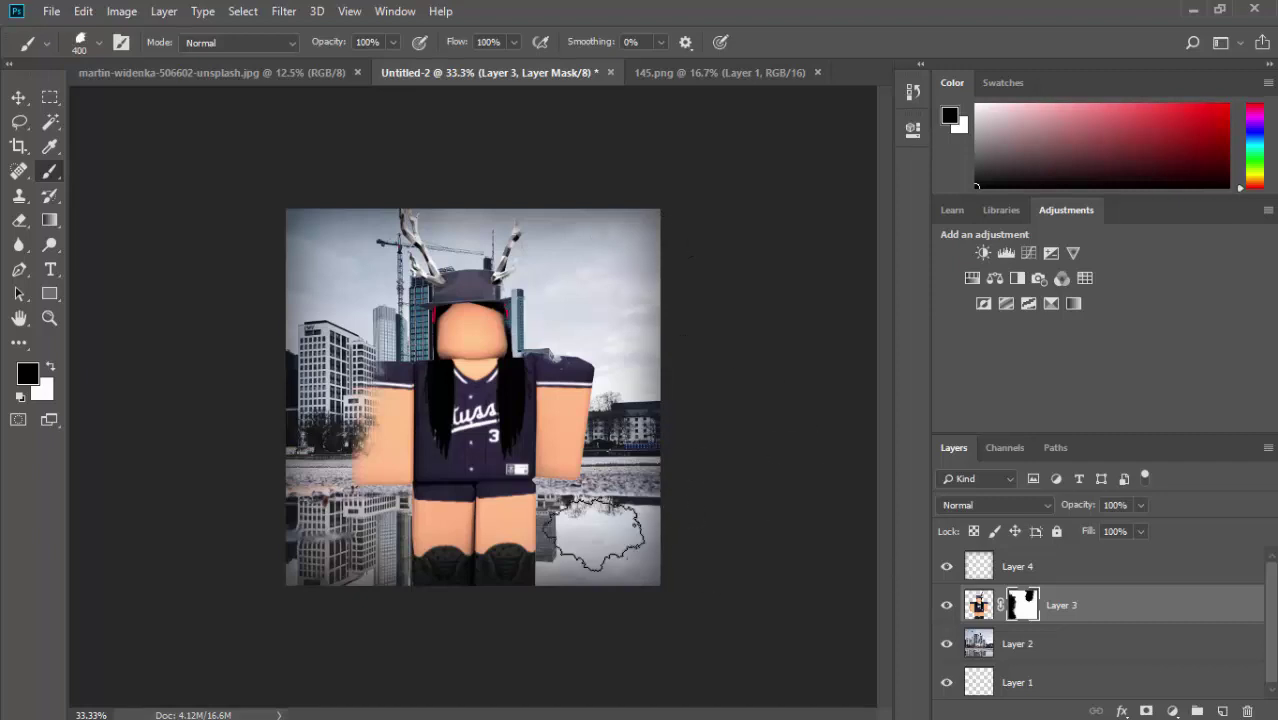
Step: Change the splatter brush angle again and paint black on the mask beside the character's right-hand foot
left_click(86, 43)
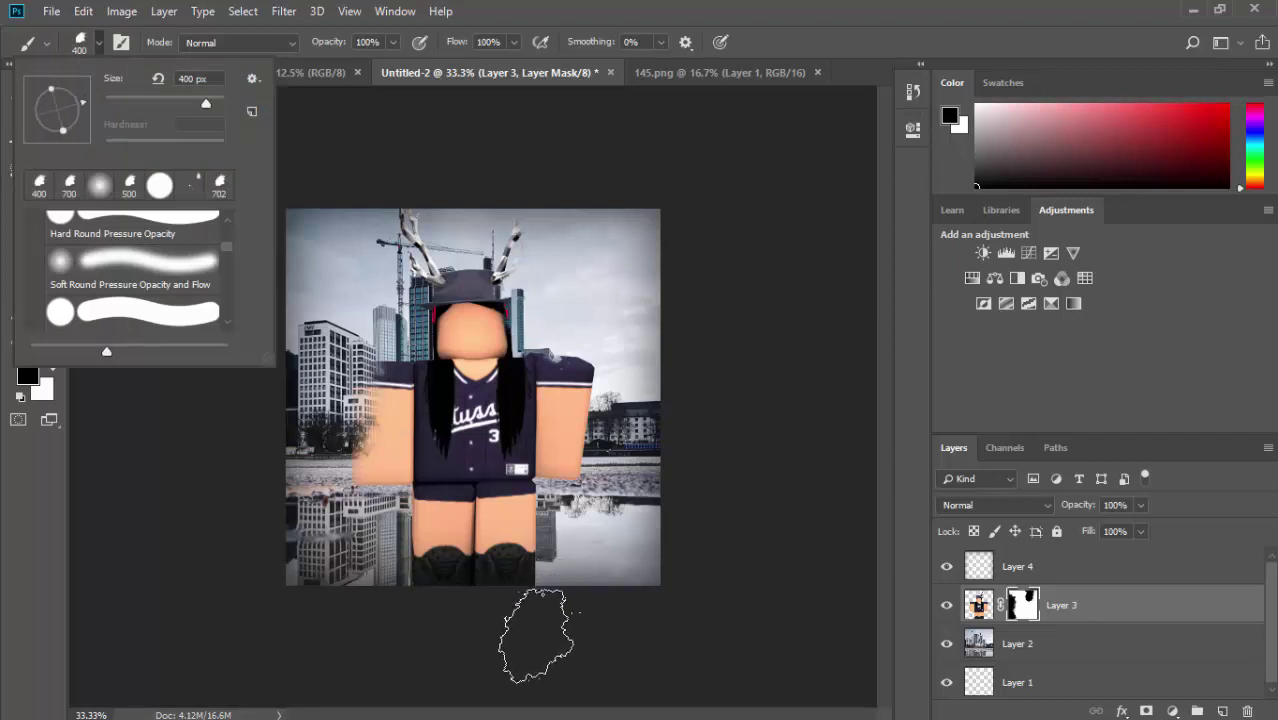
left_click(538, 622)
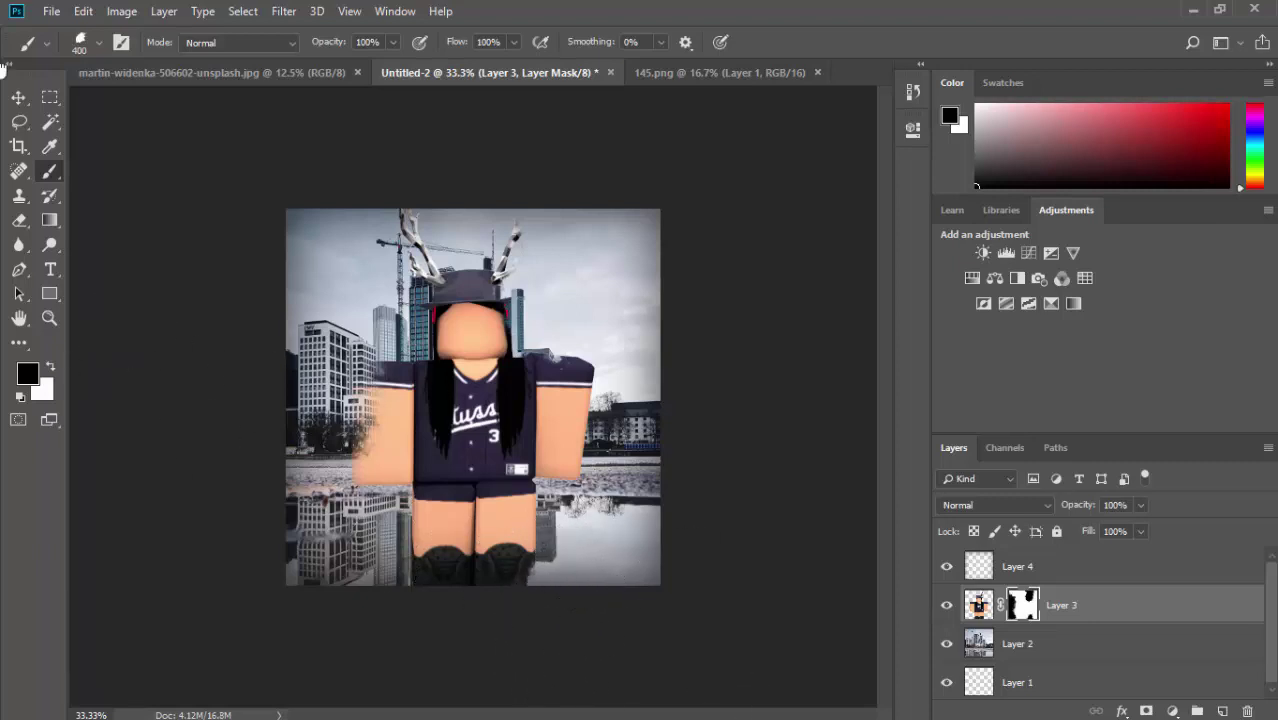
left_click(51, 368)
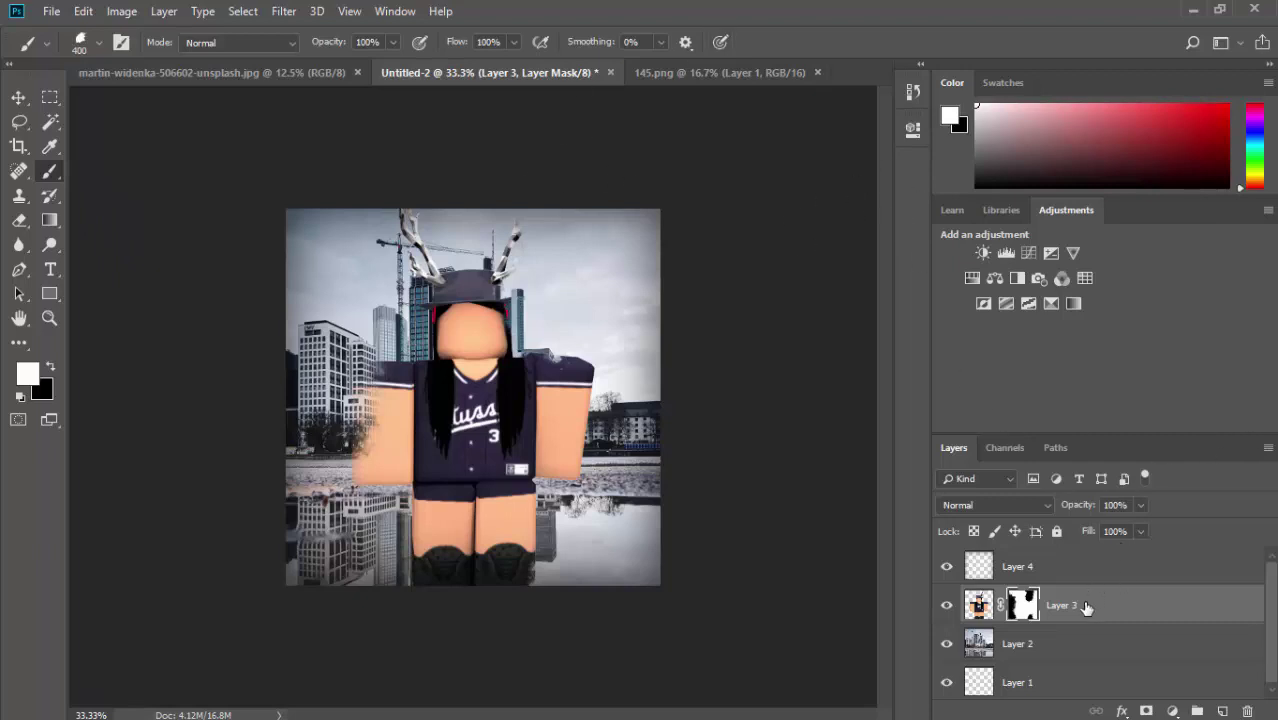
key("x")
Step: Add a new layer above Layer 3 and enter the text "GFX TUTORIAL" near the image's lower-left area
left_click(1224, 711)
left_click(50, 269)
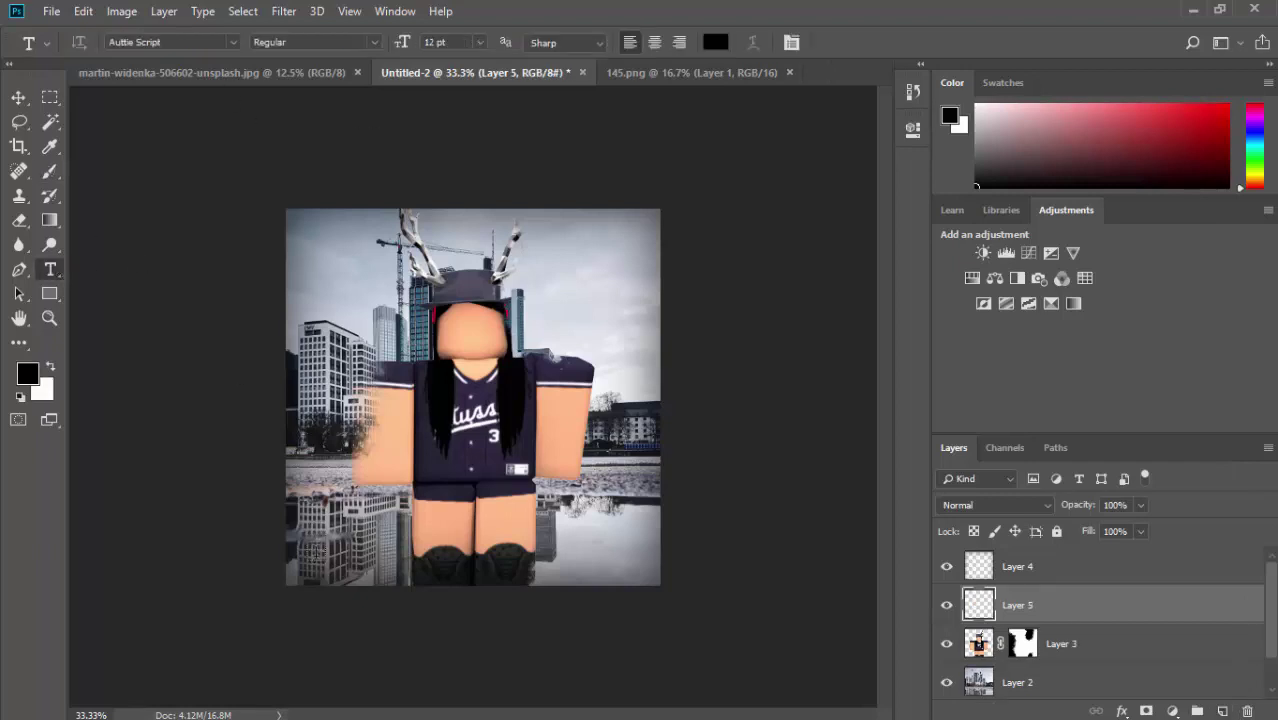
left_click(456, 503)
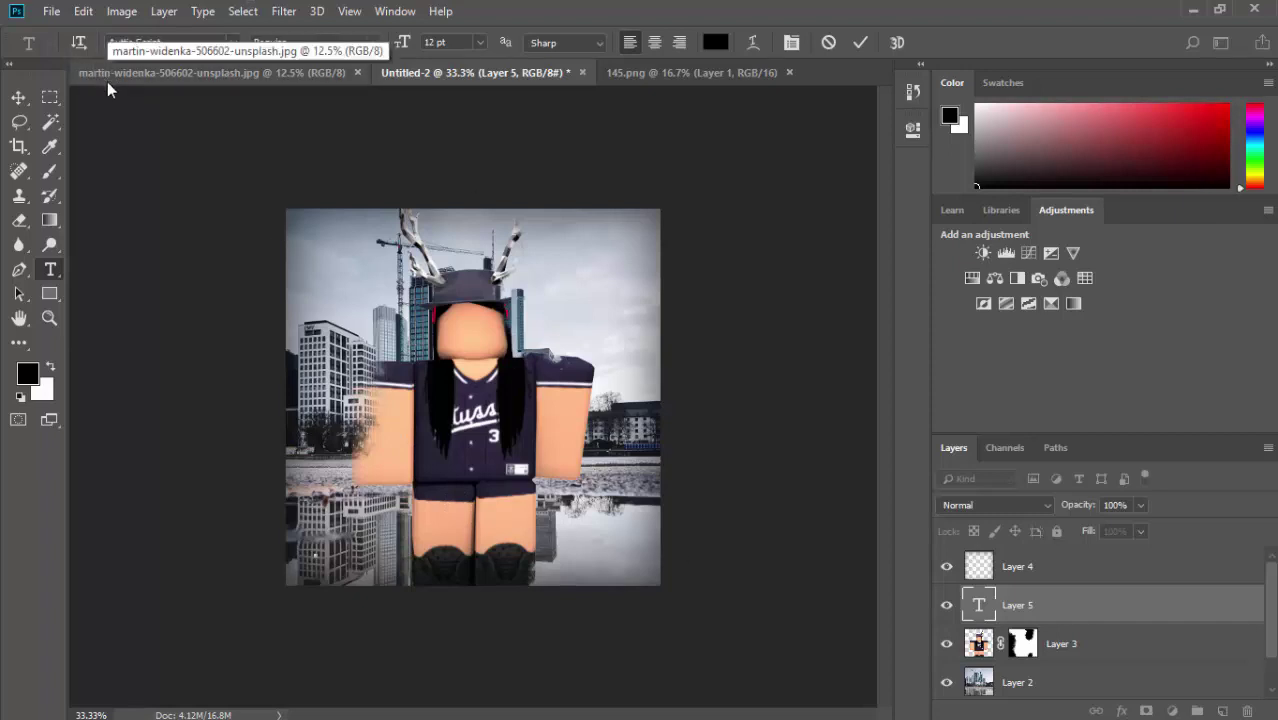
Step: Set the GFX TUTORIAL text's font to Scorched Earth and commit the text
left_click(231, 40)
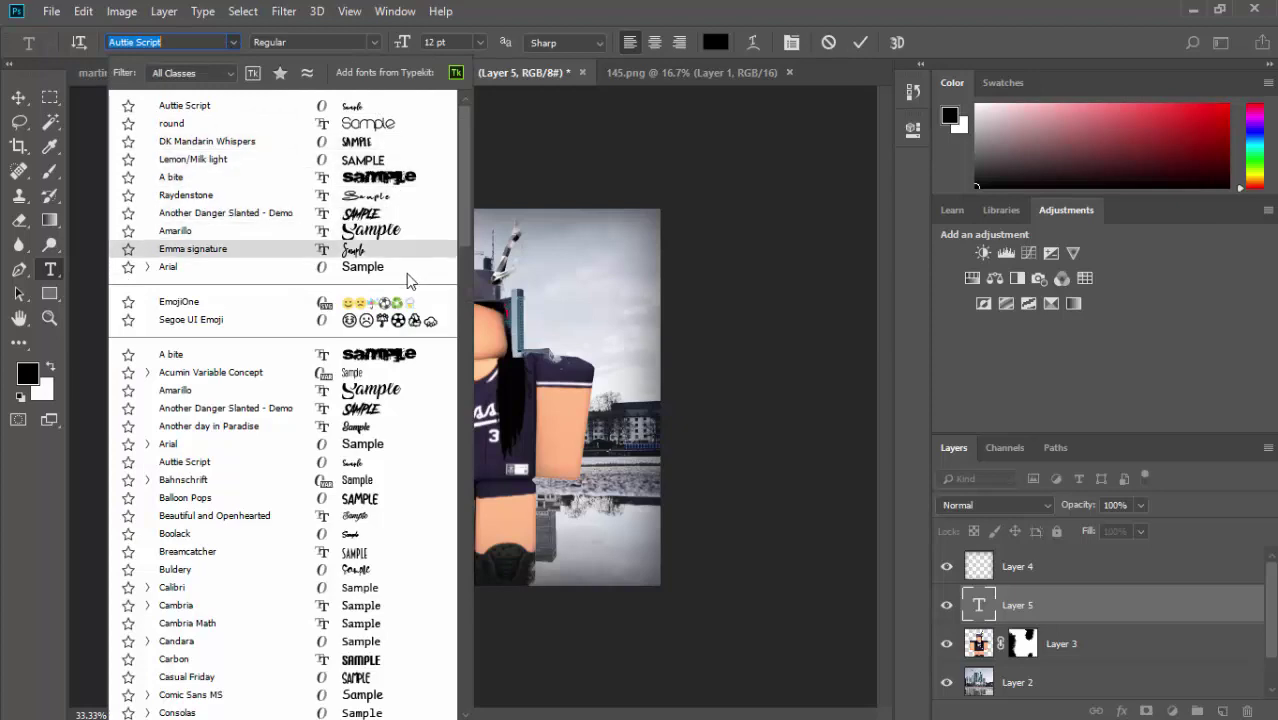
scroll(372, 442, "down", 12)
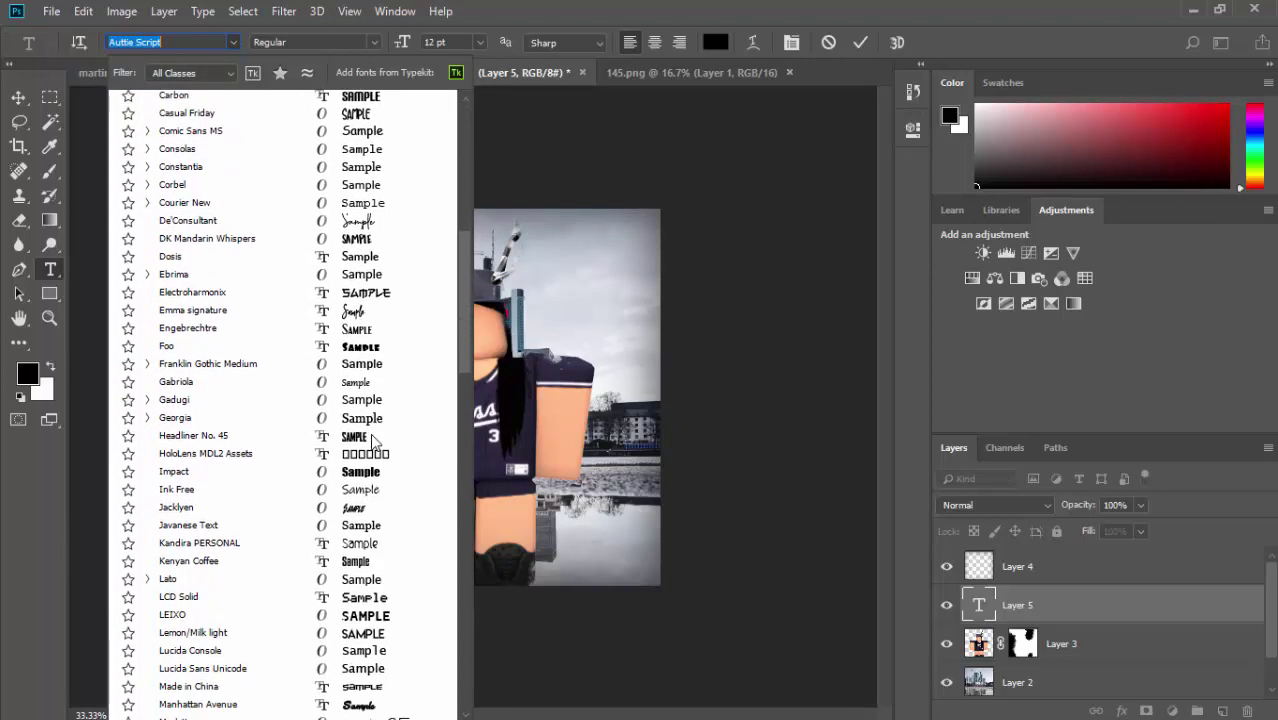
scroll(372, 442, "down", 7)
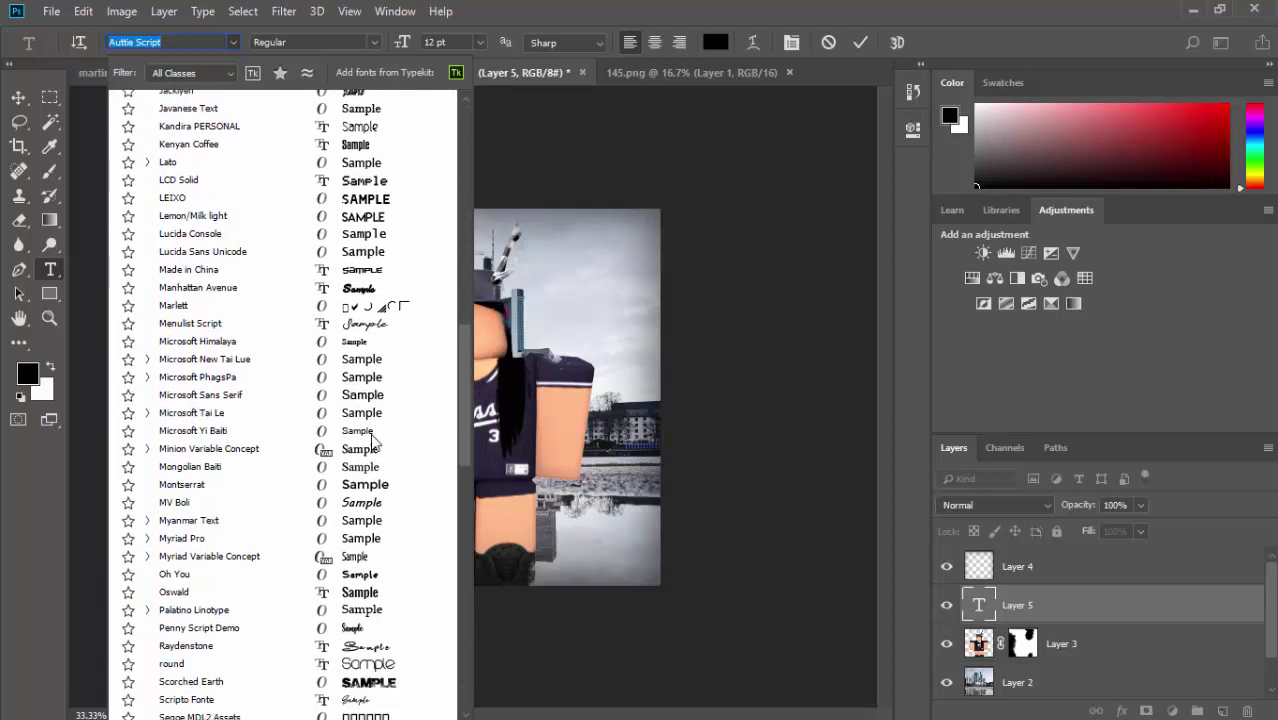
scroll(372, 442, "down", 1)
left_click(326, 557)
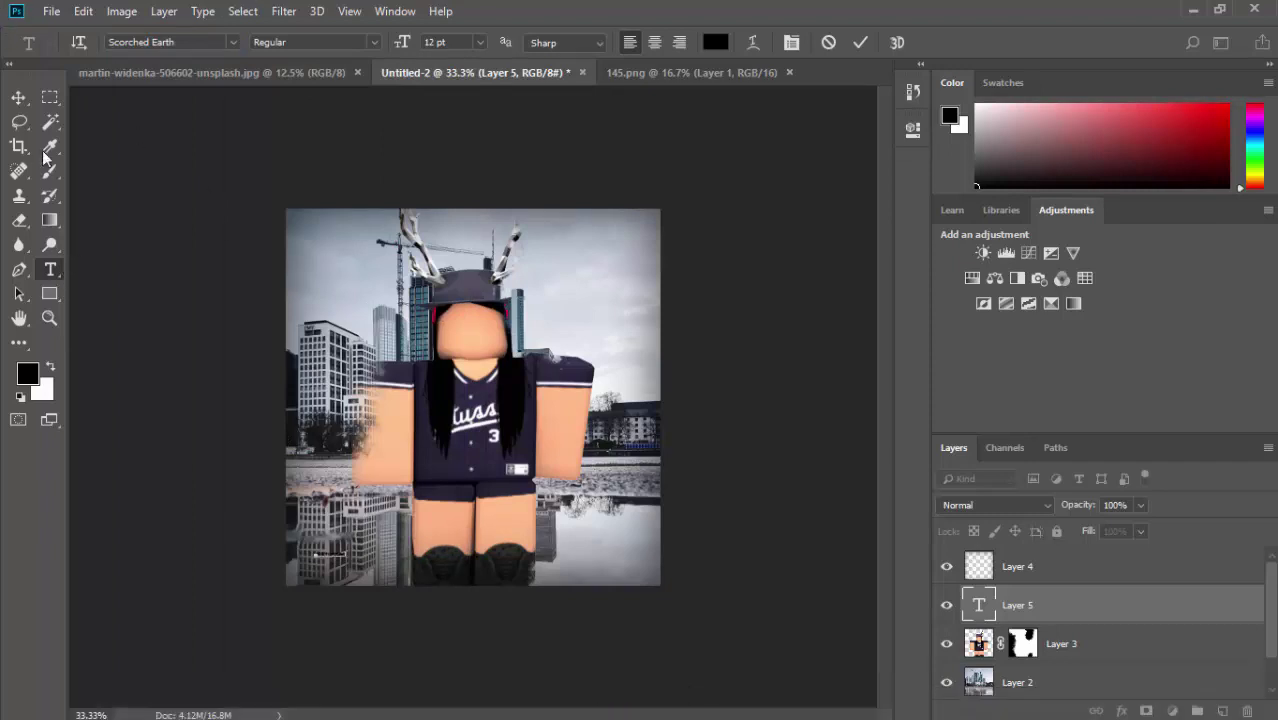
left_click(50, 97)
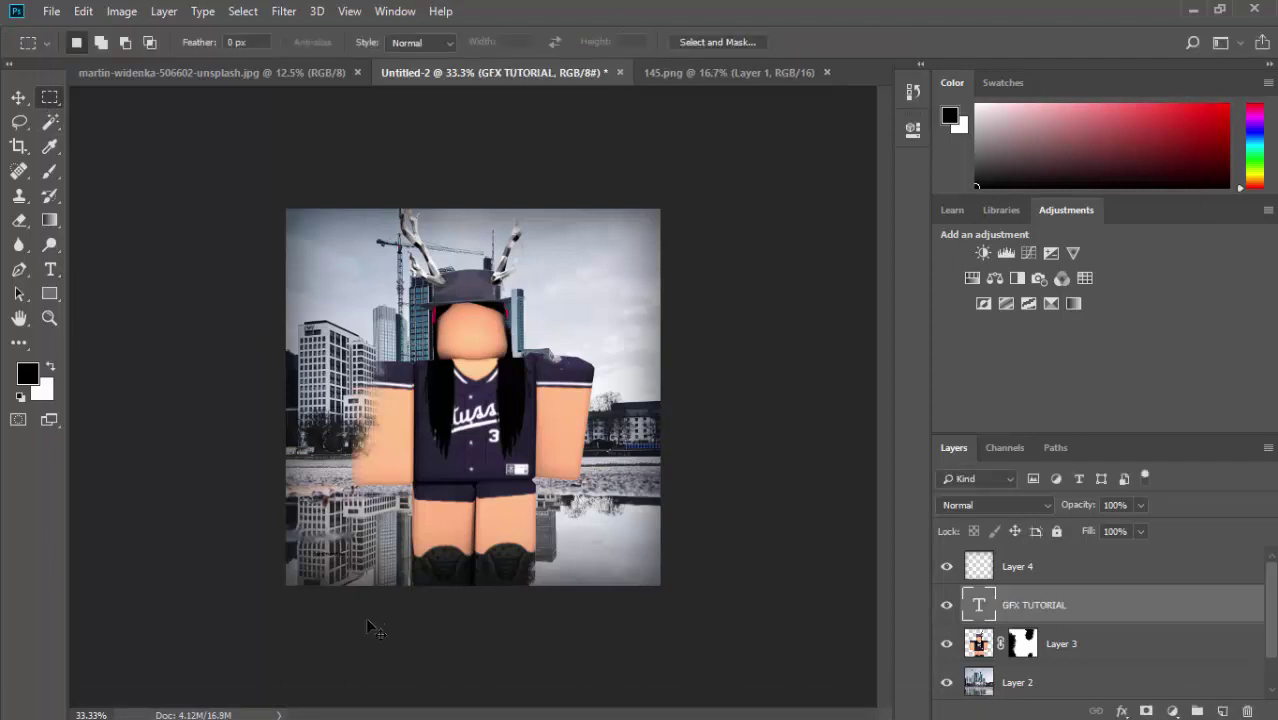
Step: Enlarge the GFX TUTORIAL text to about 137 pt and place it across the bottom of the image
key("ctrl+t")
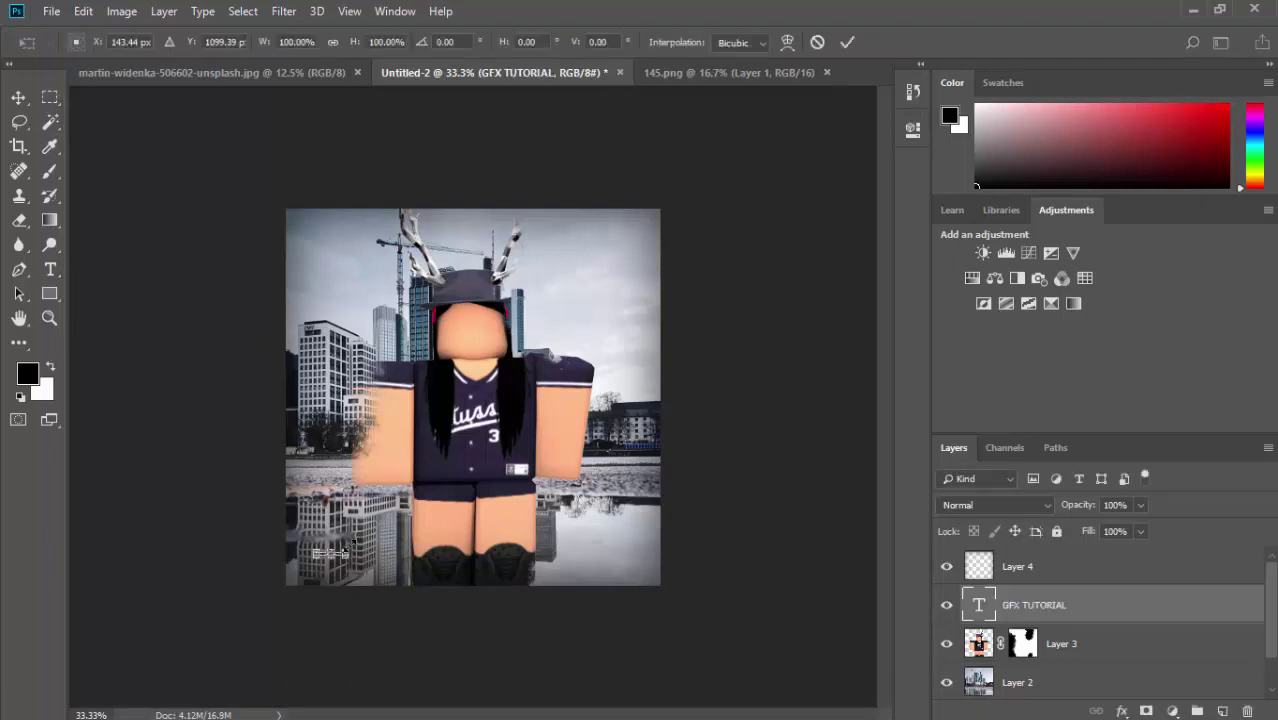
left_click_drag(375, 546, 652, 420)
left_click_drag(600, 540, 540, 535)
key("Return")
left_click(50, 97)
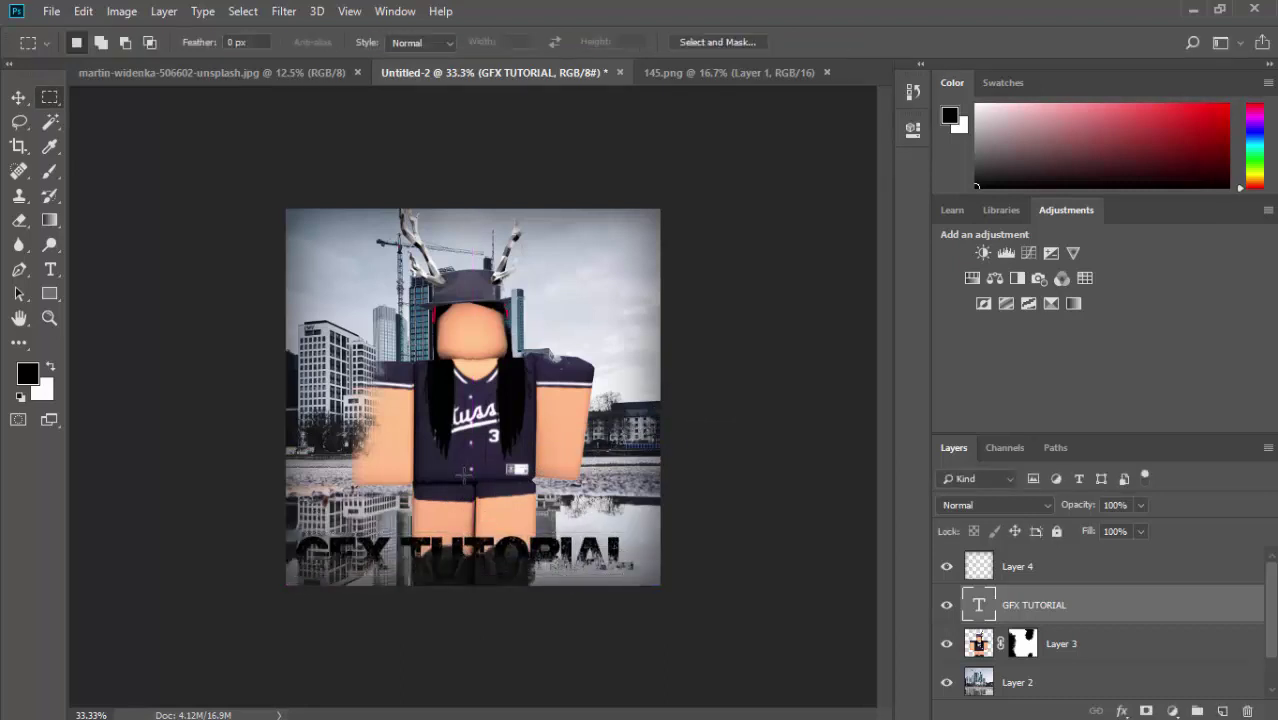
Step: Delete the word TUTORIAL from the text and colour the remaining GFX white
left_click(50, 269)
left_click_drag(394, 550, 637, 552)
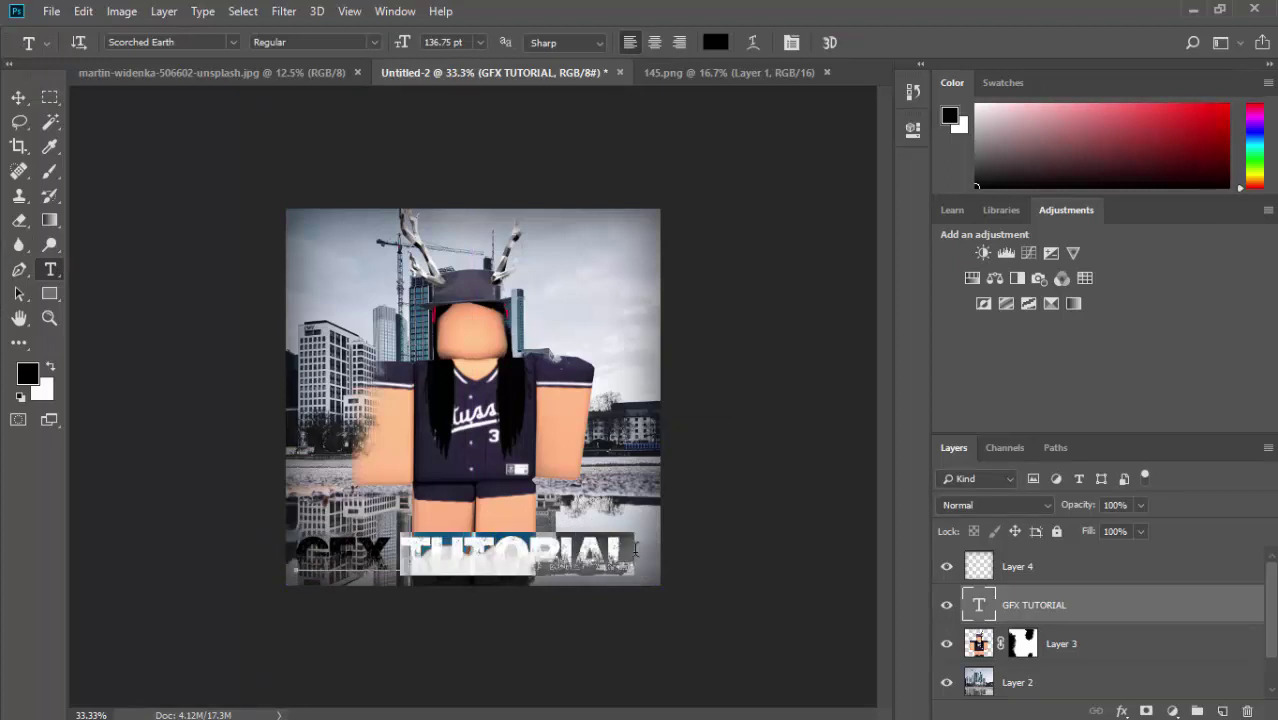
key("BackSpace")
key("ctrl+a")
left_click(51, 367)
left_click(52, 106)
Step: Move the GFX text up so there is room for a second line beneath it
key("ctrl+t")
left_click_drag(361, 552, 368, 505)
key("Return")
Step: Add a separate text layer reading "TUTORIAL" outside the canvas, beside the GFX text
left_click(50, 269)
left_click(117, 497)
type("TUTORIAL")
left_click(56, 96)
Step: Enlarge the TUTORIAL text to about 170 pt and place it directly below GFX
key("ctrl+t")
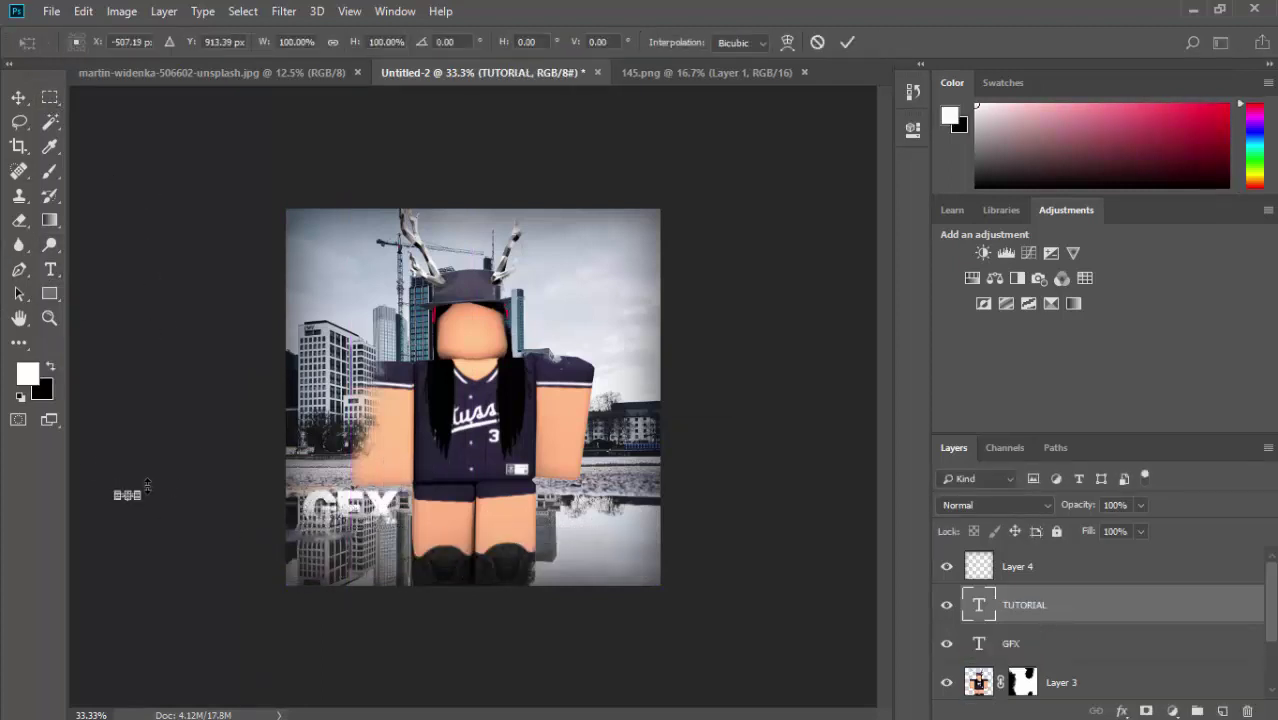
left_click_drag(188, 500, 527, 570)
left_click_drag(450, 545, 520, 563)
key("Return")
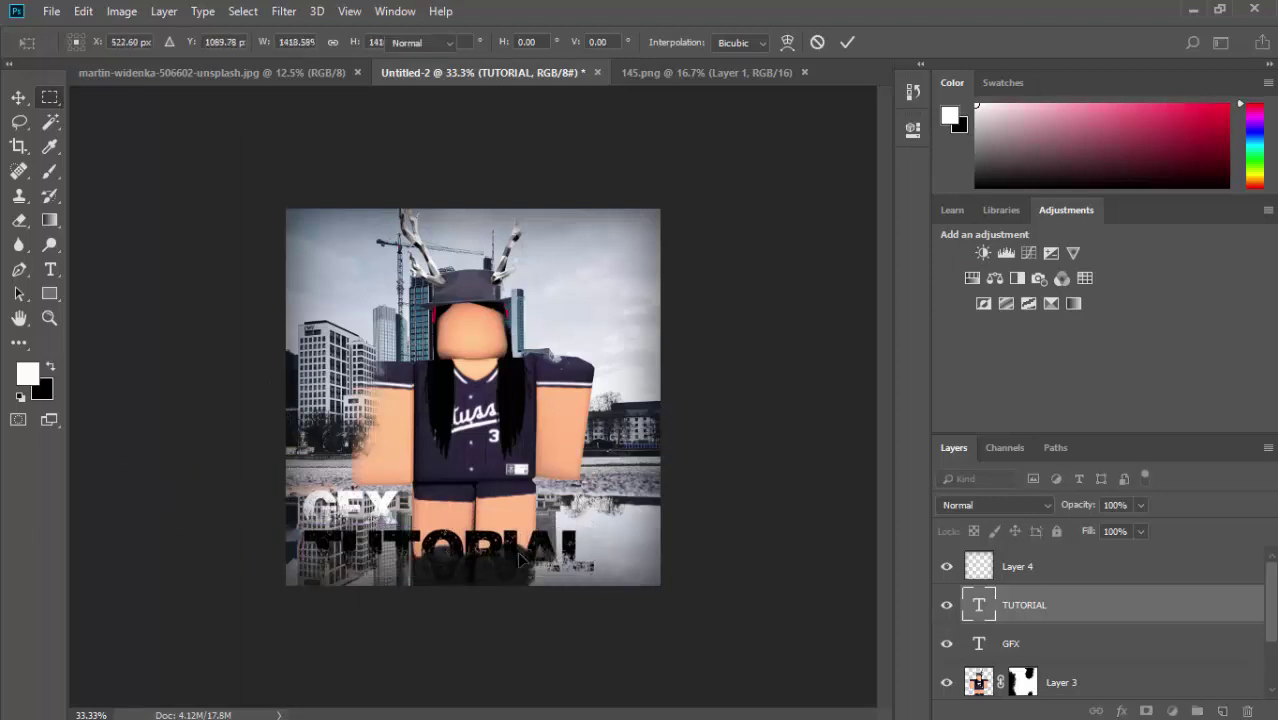
Step: Recolour the TUTORIAL text white and commit the change
left_click(50, 269)
key("Return")
left_click(51, 365)
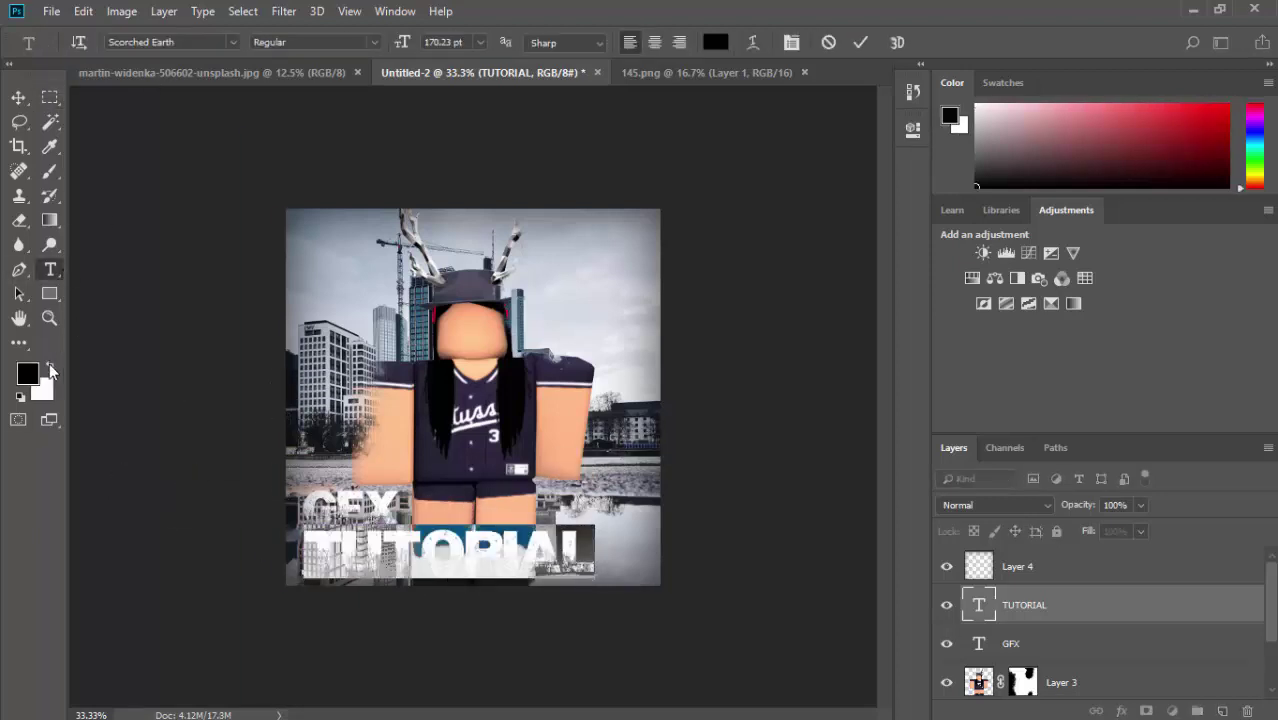
left_click(51, 365)
left_click(50, 99)
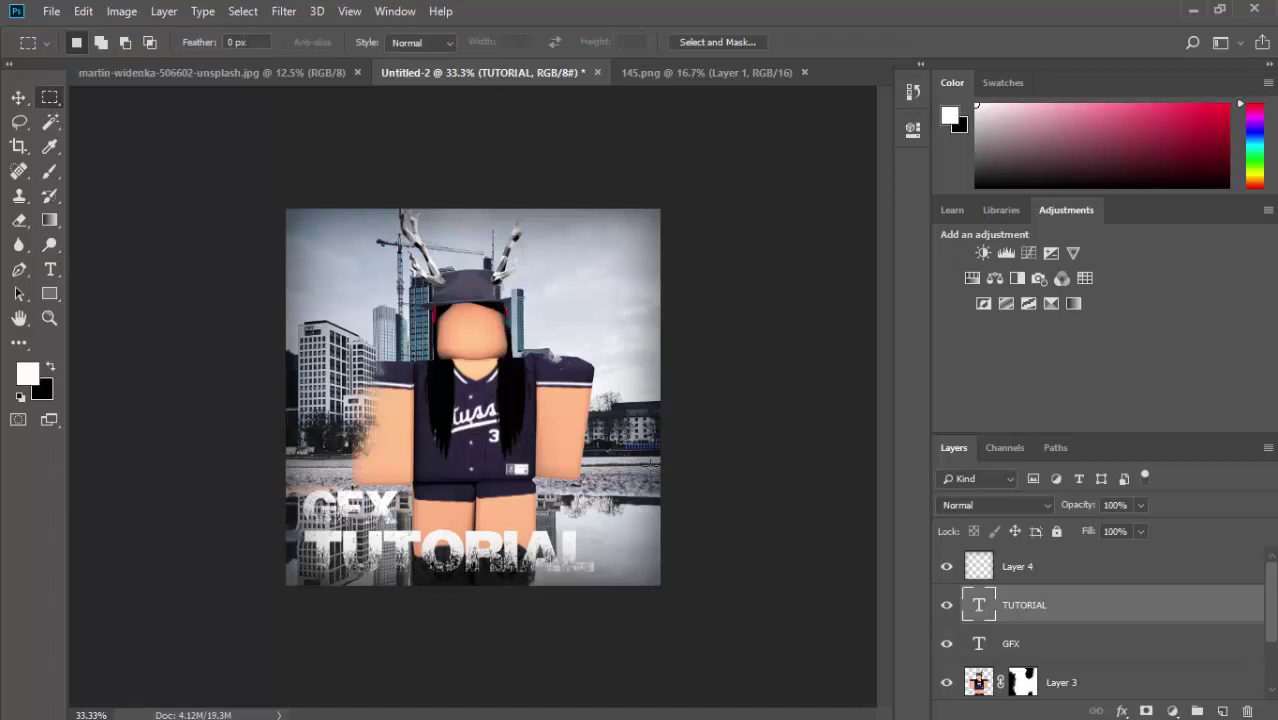
Step: Rasterize the GFX and TUTORIAL text layers and merge them into one layer
right_click(1071, 651)
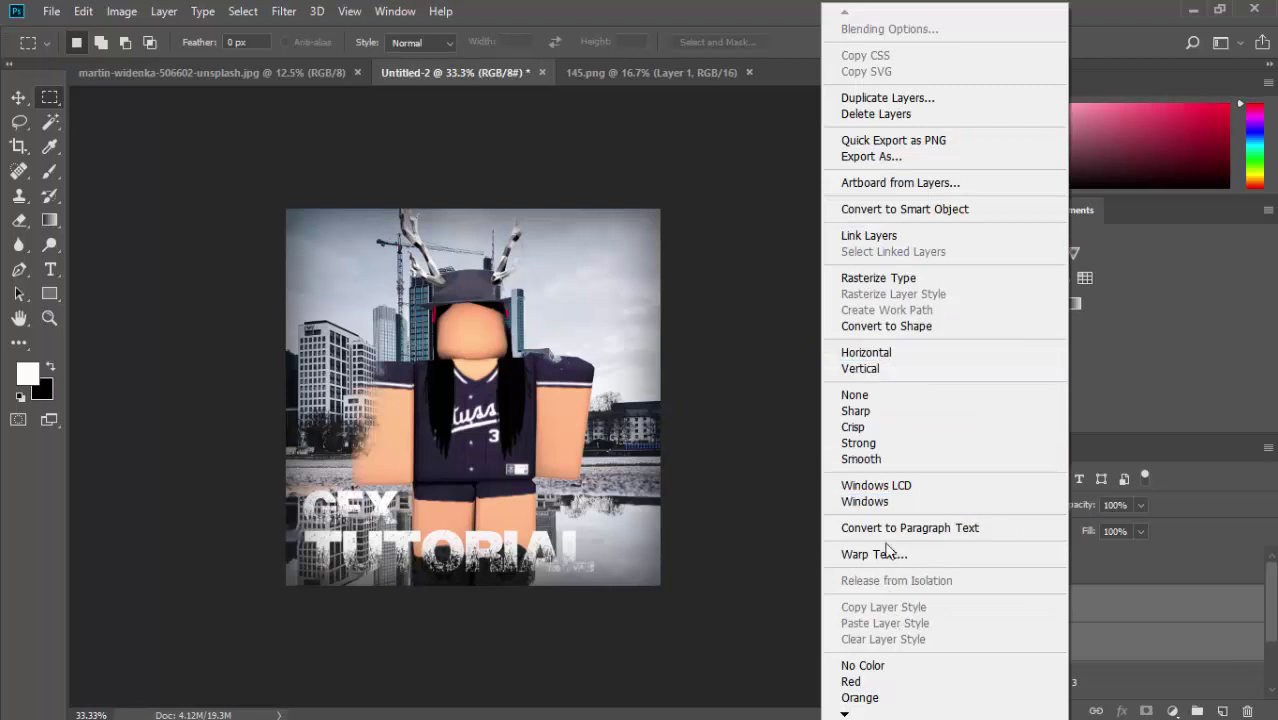
left_click(870, 279)
right_click(1005, 635)
left_click(1080, 527)
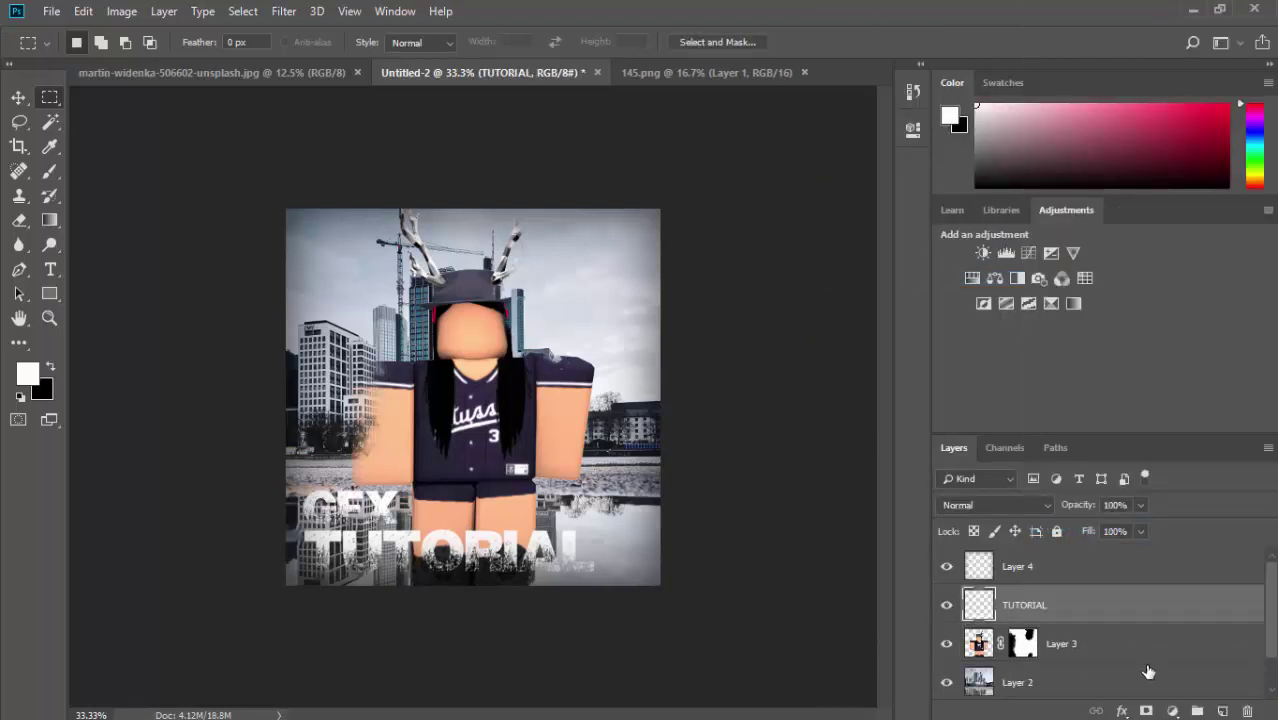
right_click(1106, 624)
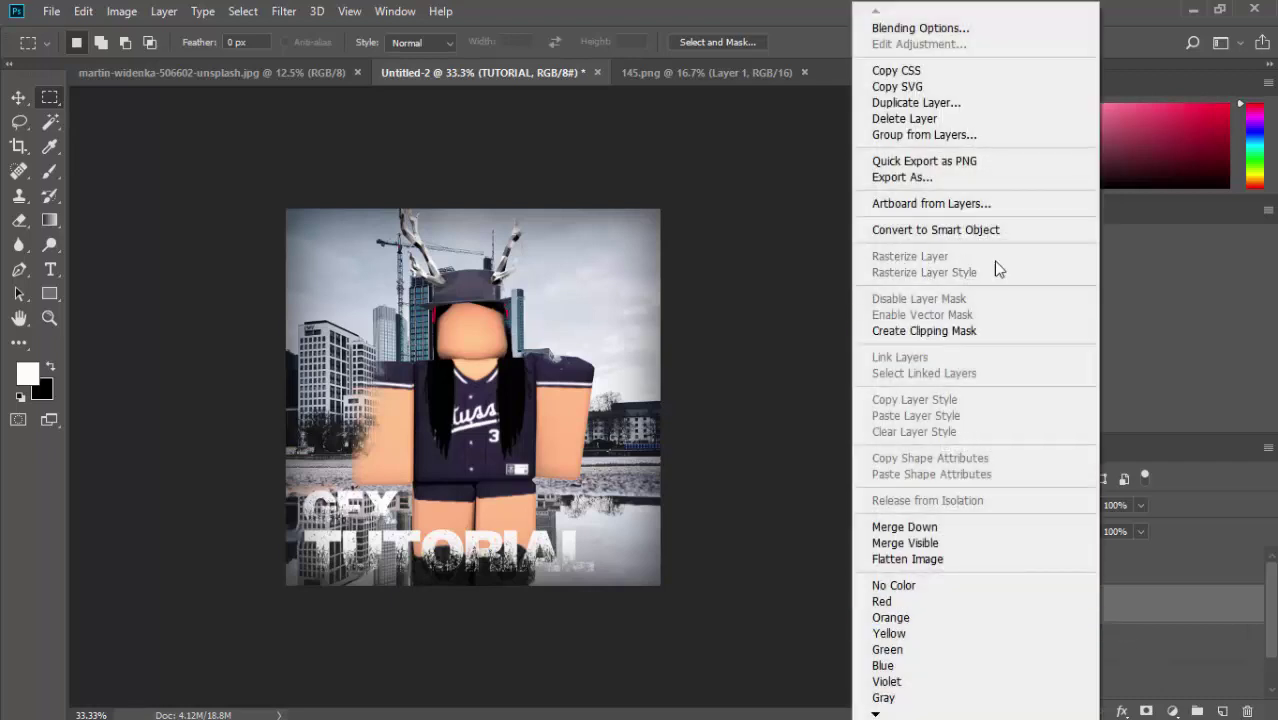
left_click(1152, 616)
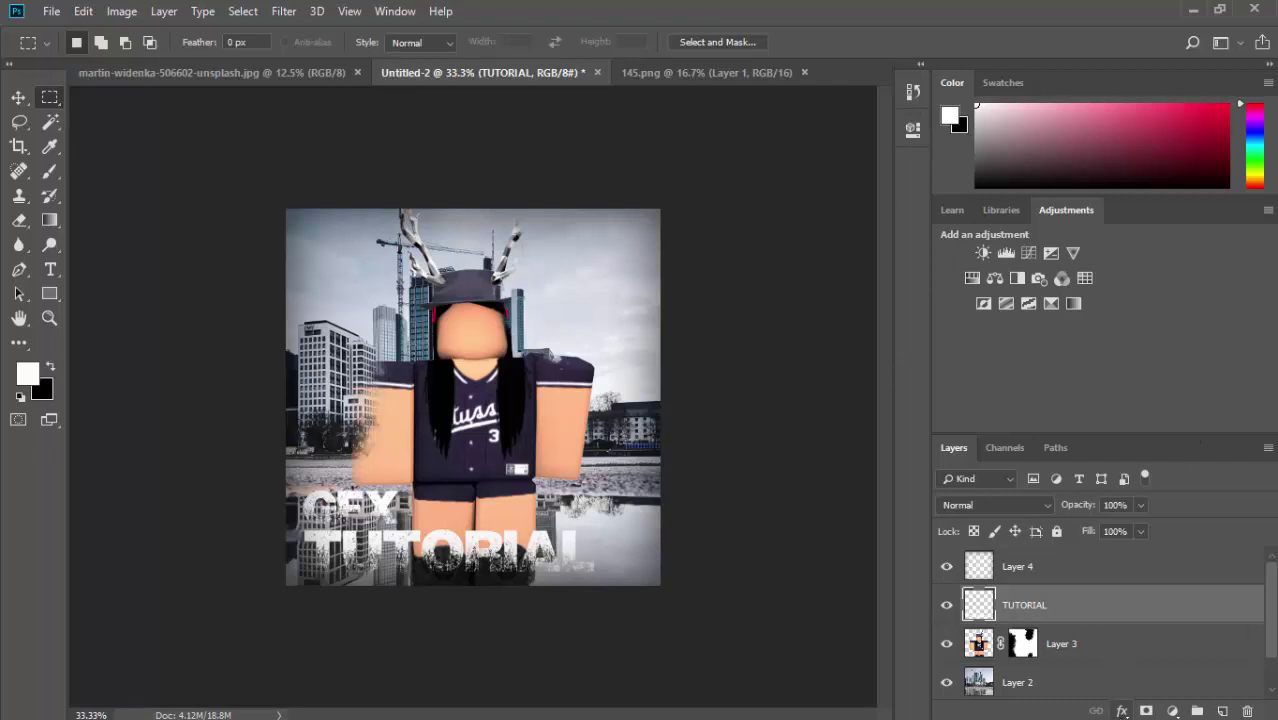
Step: Add a black Drop Shadow to the merged GFX TUTORIAL text layer with about 88% opacity and 32 px size
left_click(1122, 711)
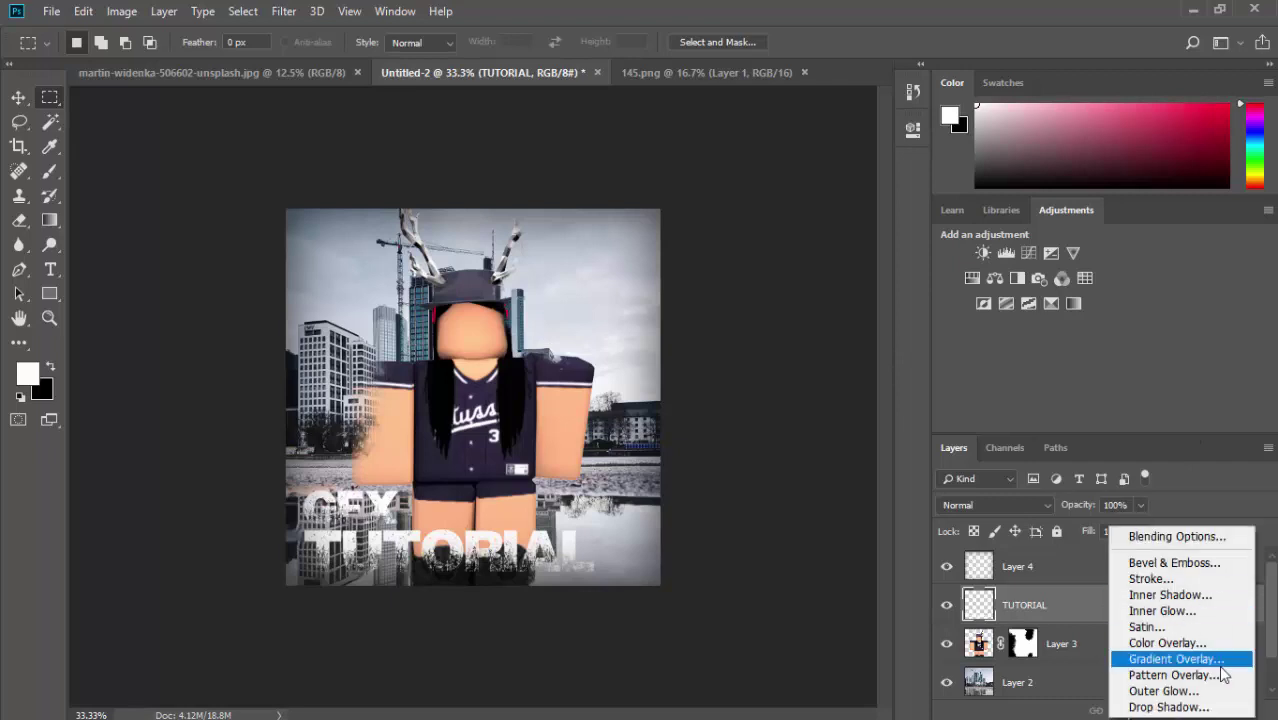
left_click(1175, 707)
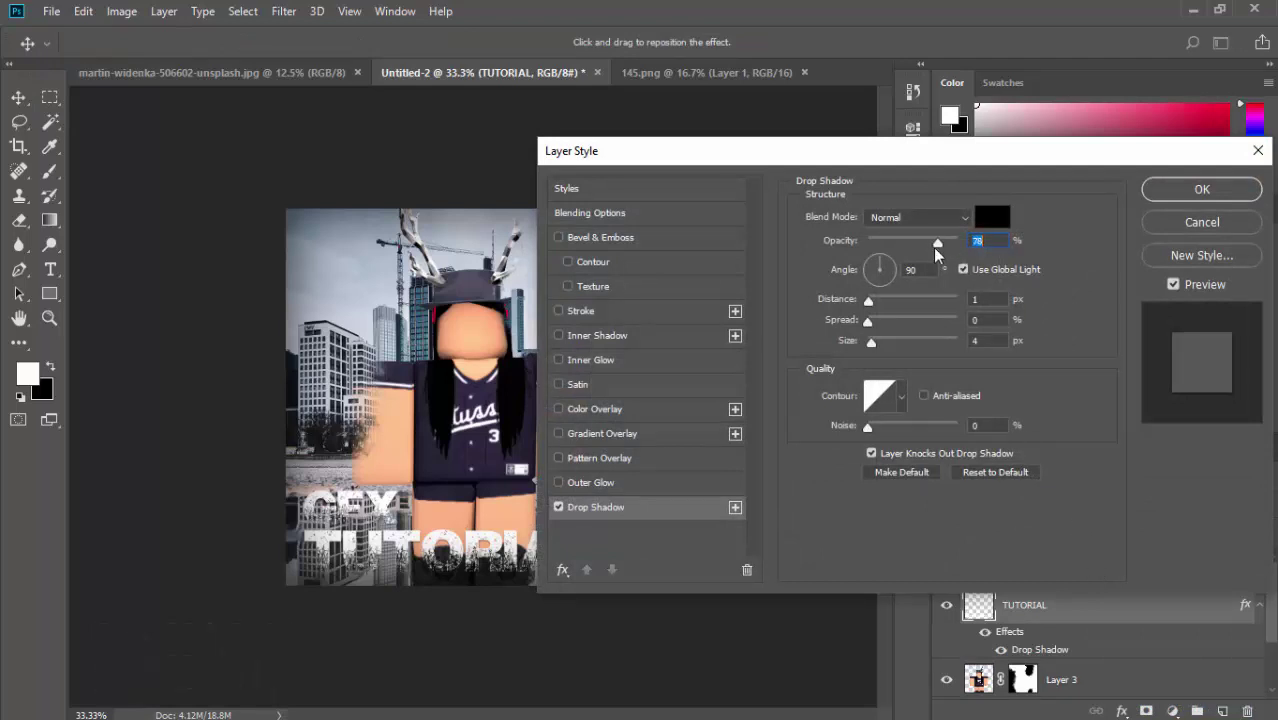
left_click_drag(936, 250, 962, 246)
left_click_drag(872, 341, 884, 354)
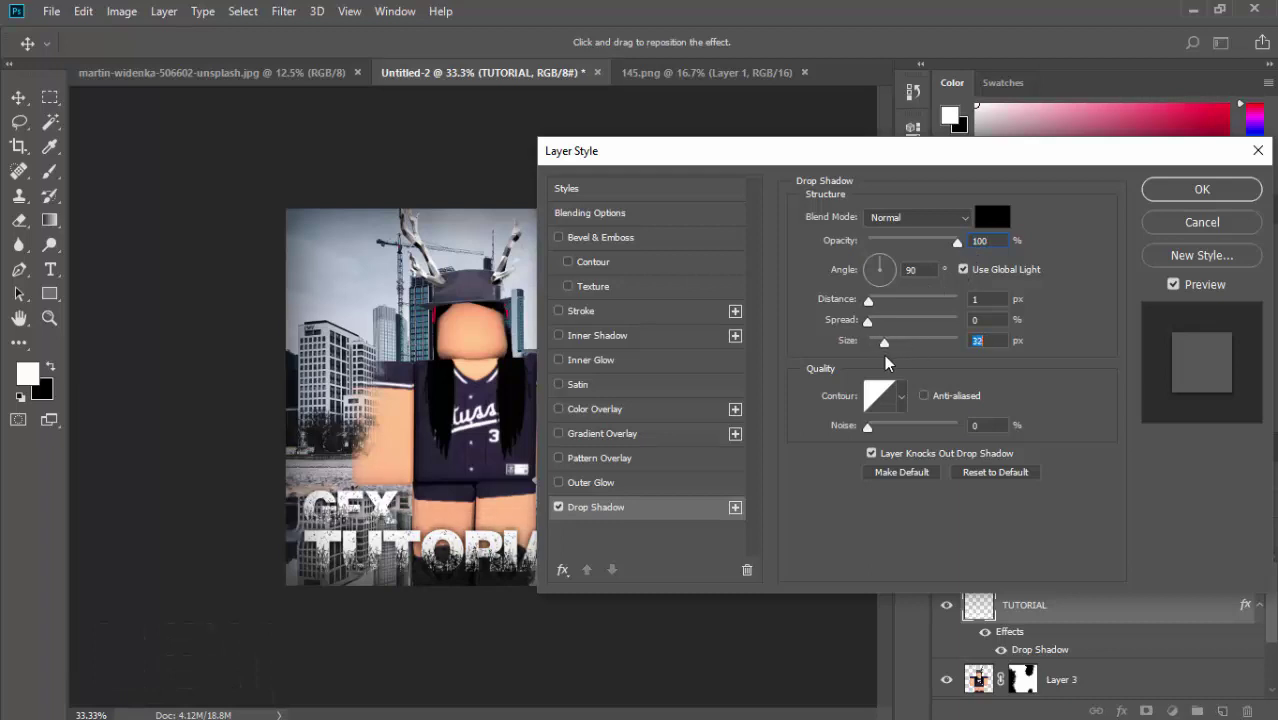
left_click_drag(957, 243, 947, 249)
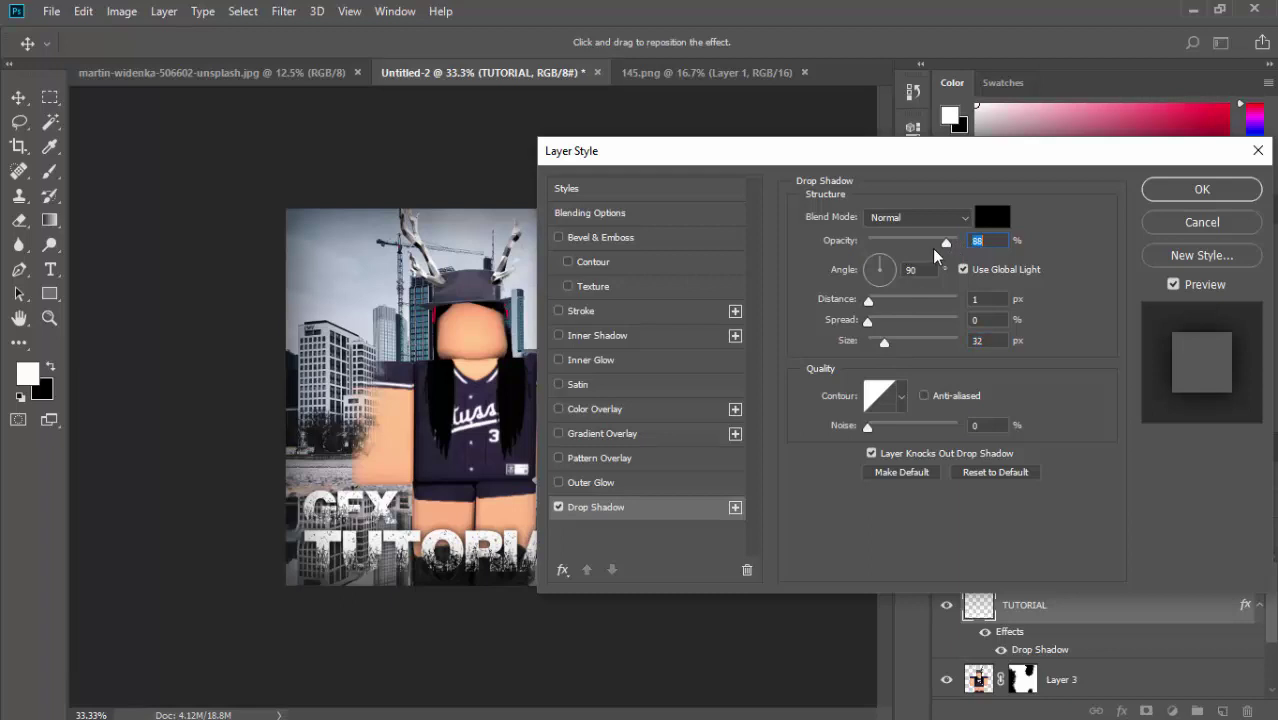
left_click(1173, 192)
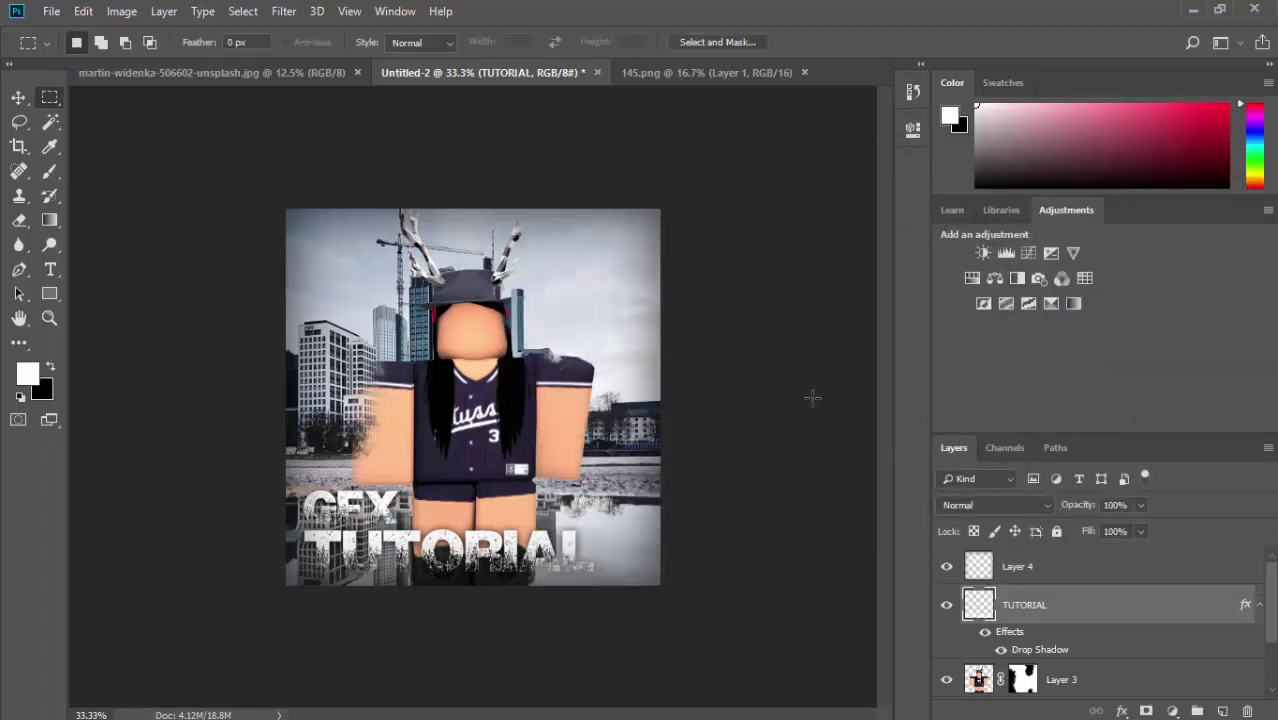
Step: Scale the GFX TUTORIAL text down to about 89% and shift it closer to the image's lower-left corner
key("ctrl+t")
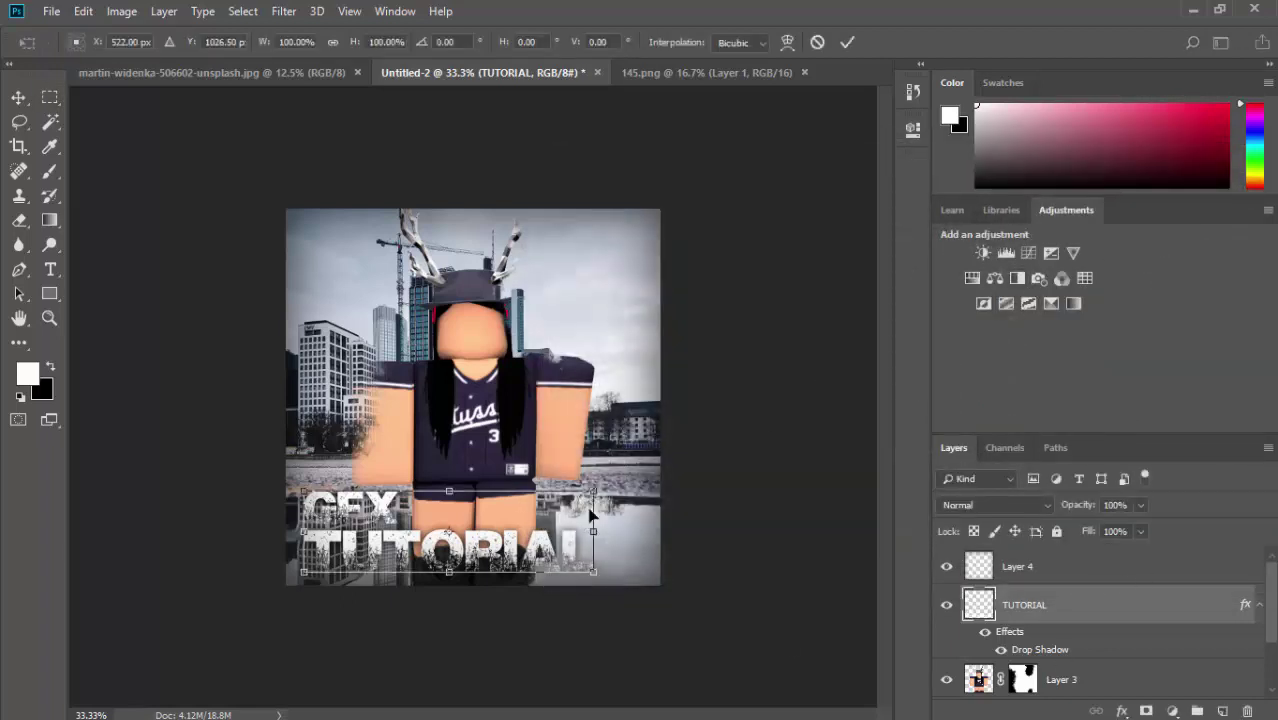
left_click_drag(593, 491, 557, 503)
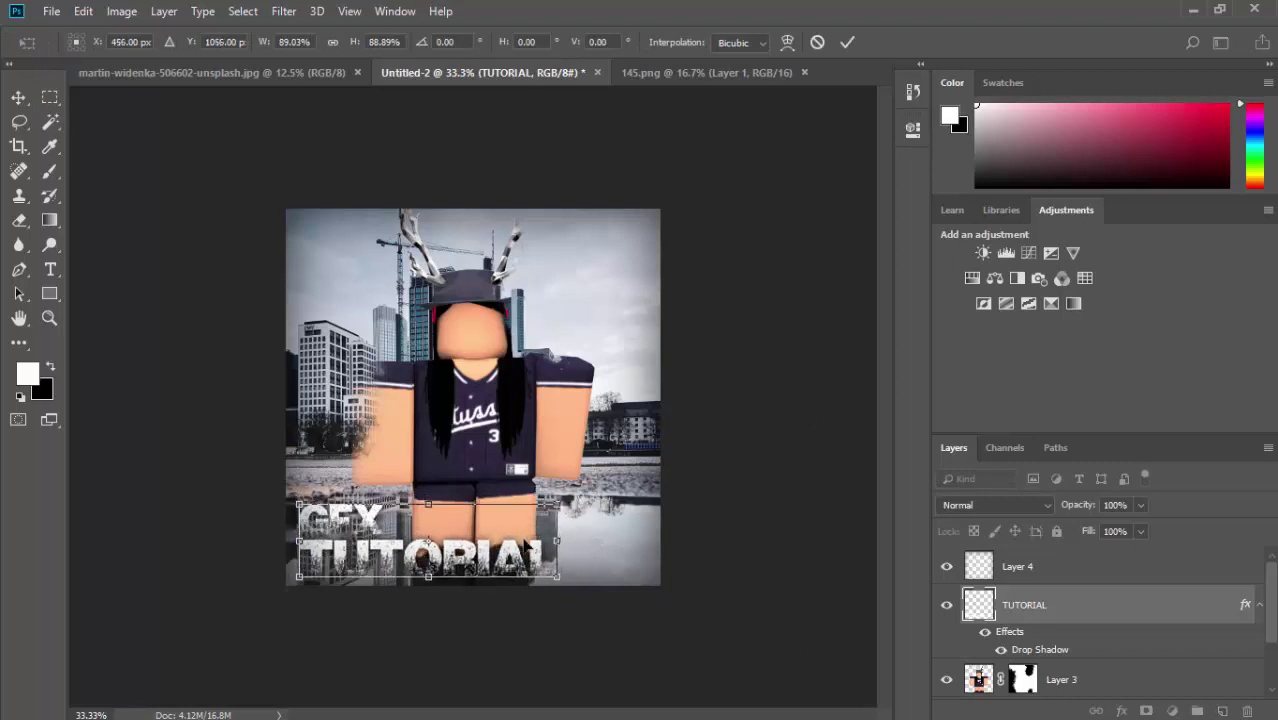
key("Return")
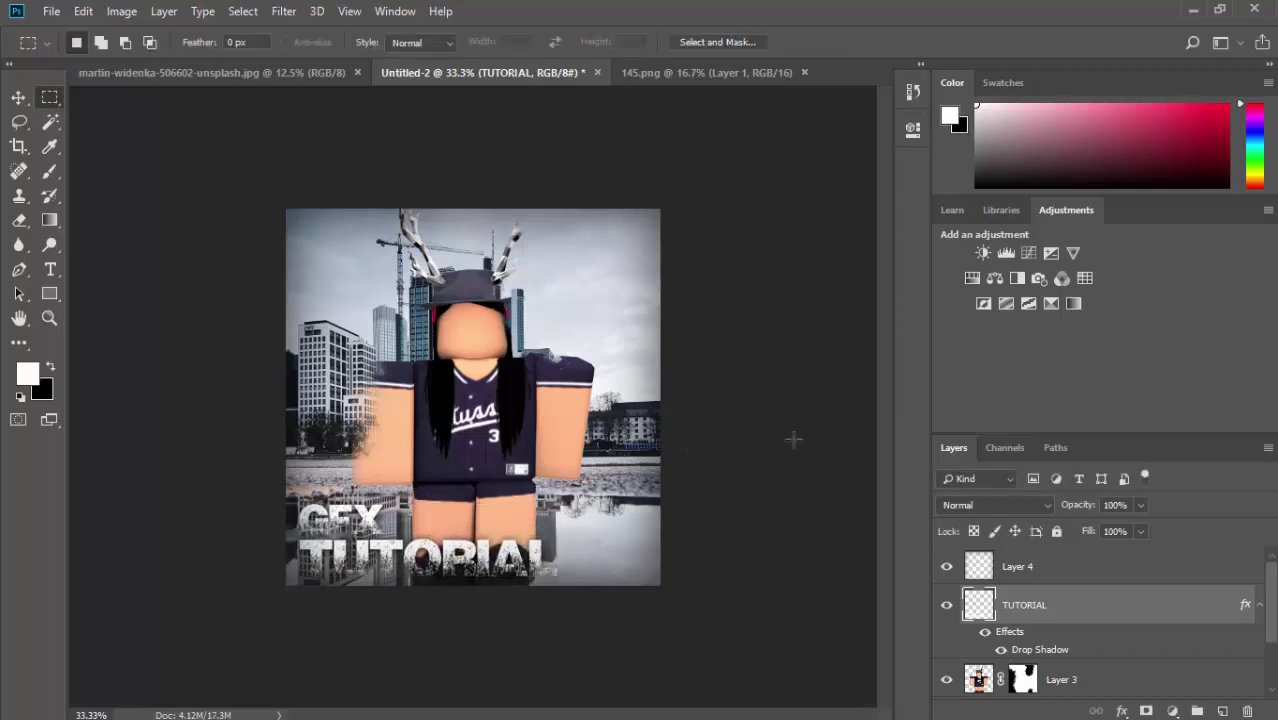
Step: Add a Gradient Overlay to the character on Layer 3 using the Black, White preset
scroll(1115, 665, "down", 2)
left_click(975, 604)
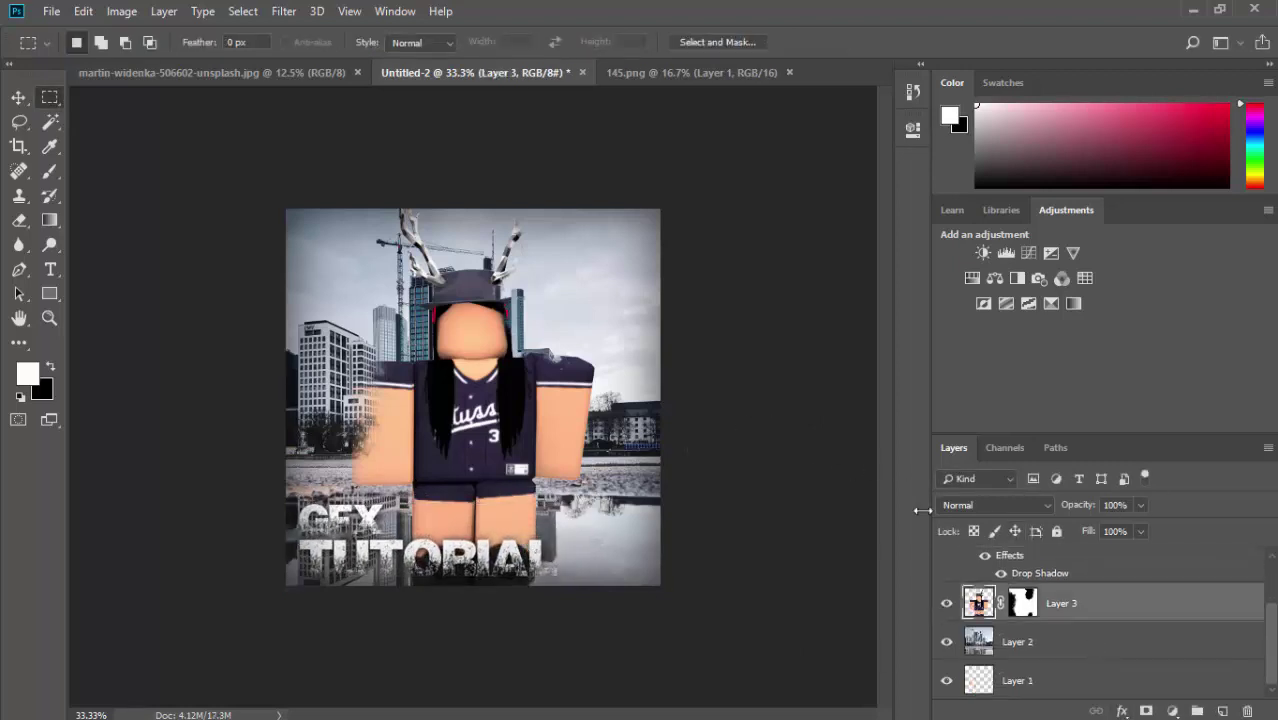
left_click(1122, 711)
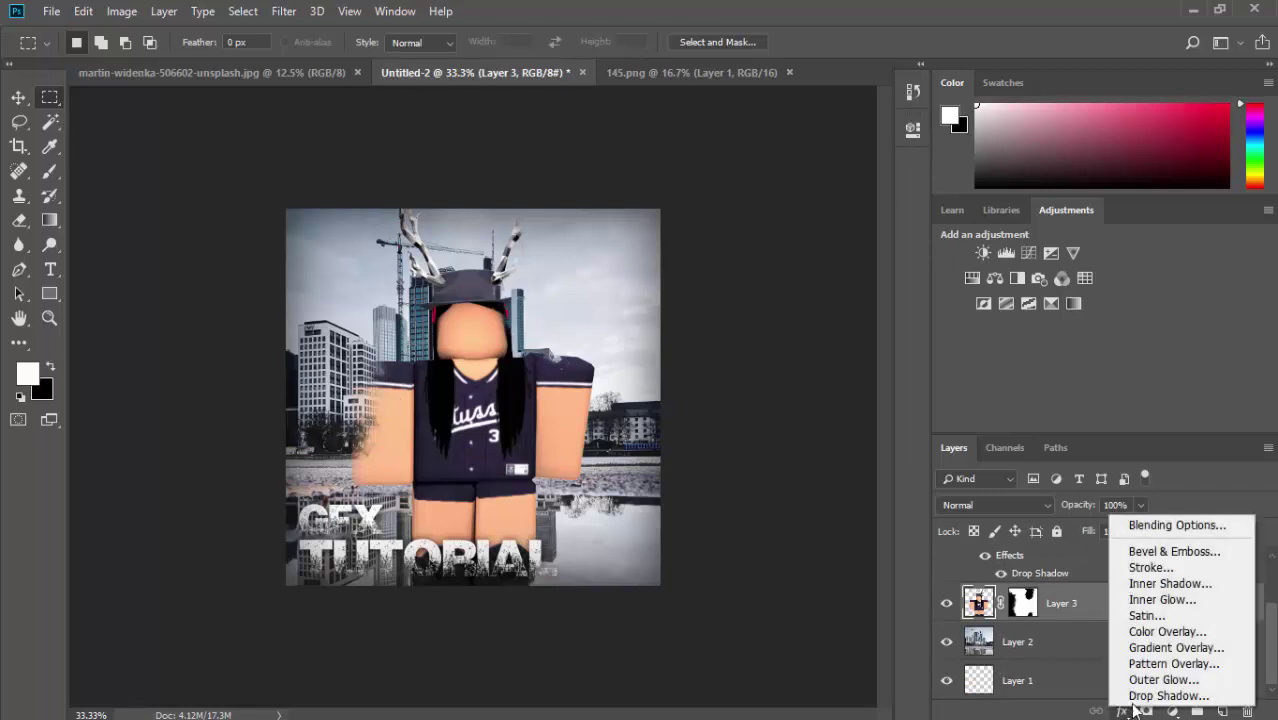
left_click(1170, 647)
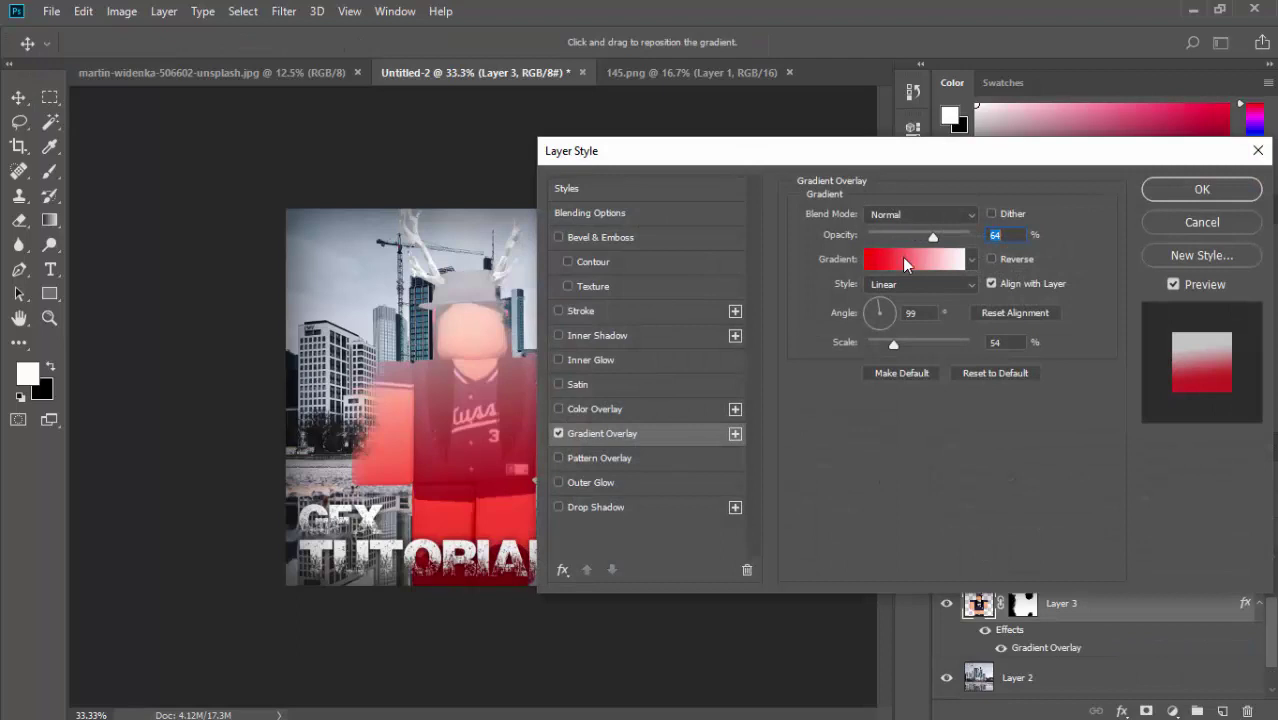
left_click(905, 261)
left_click(848, 140)
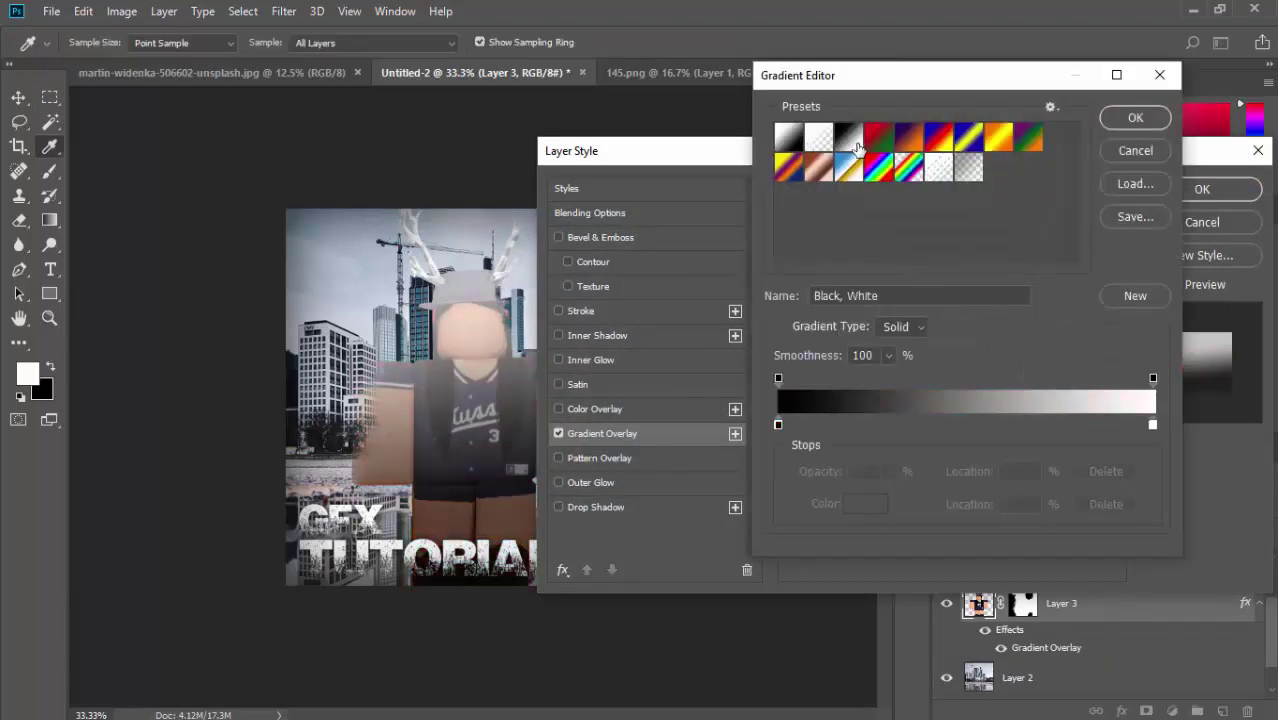
left_click(1124, 120)
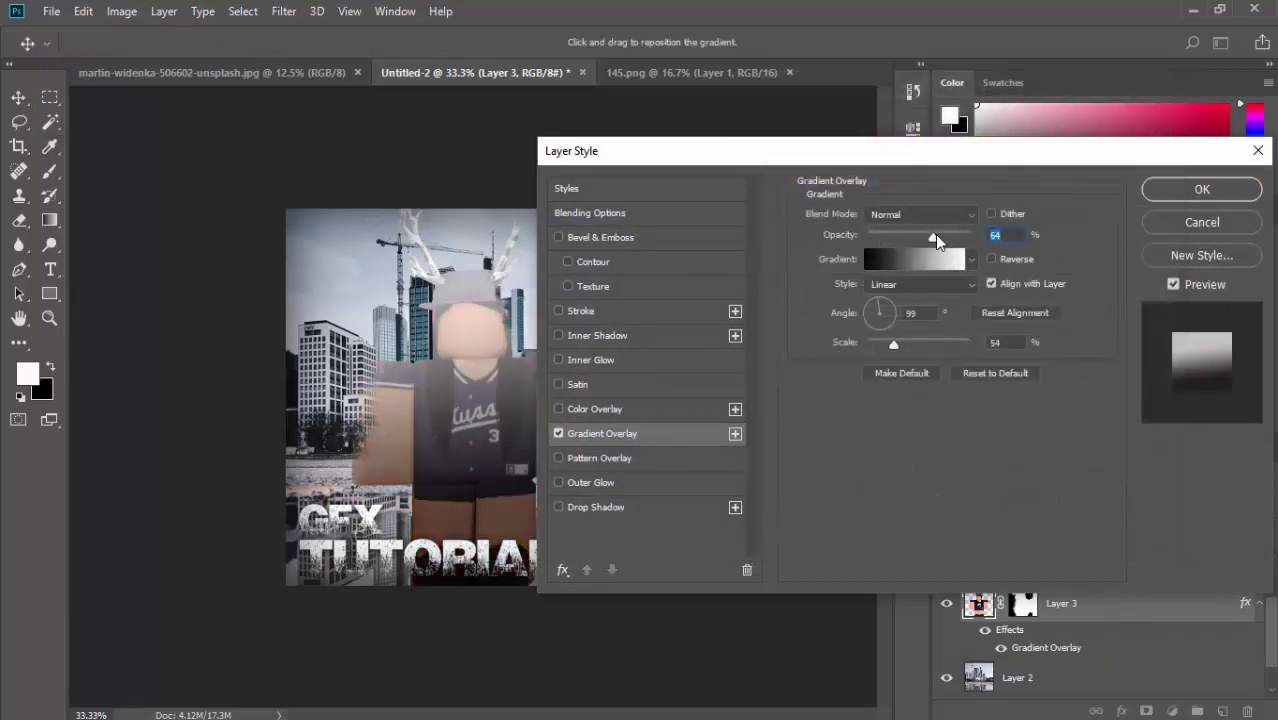
Step: Set the character's gradient overlay to Overlay blend mode at about 35% opacity and apply the layer style
left_click_drag(933, 237, 972, 237)
left_click_drag(840, 148, 1089, 123)
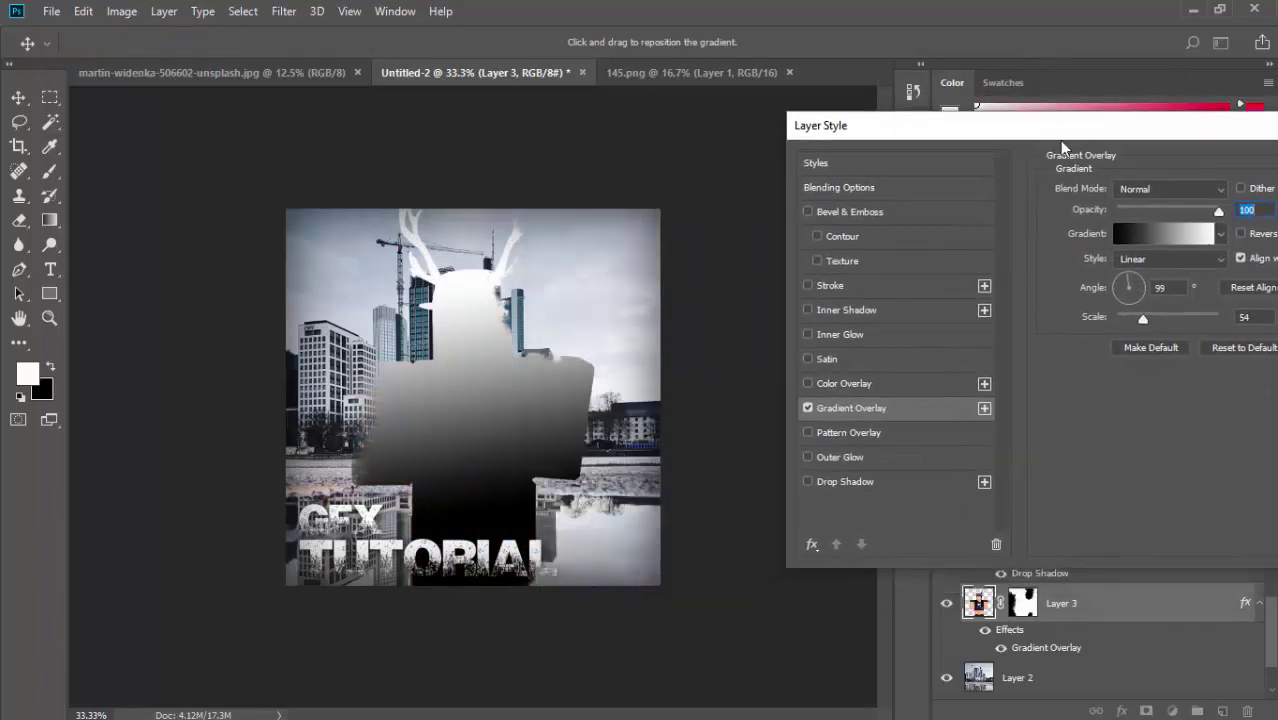
left_click_drag(1060, 125, 809, 19)
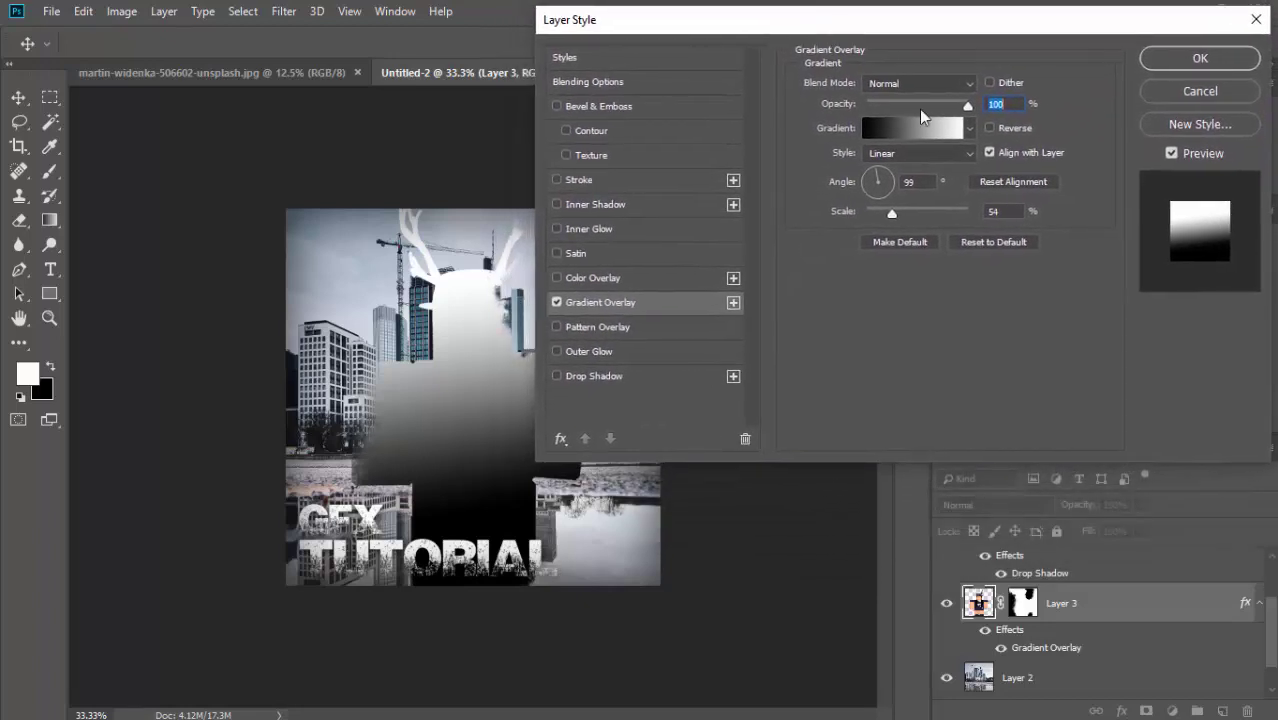
left_click(903, 88)
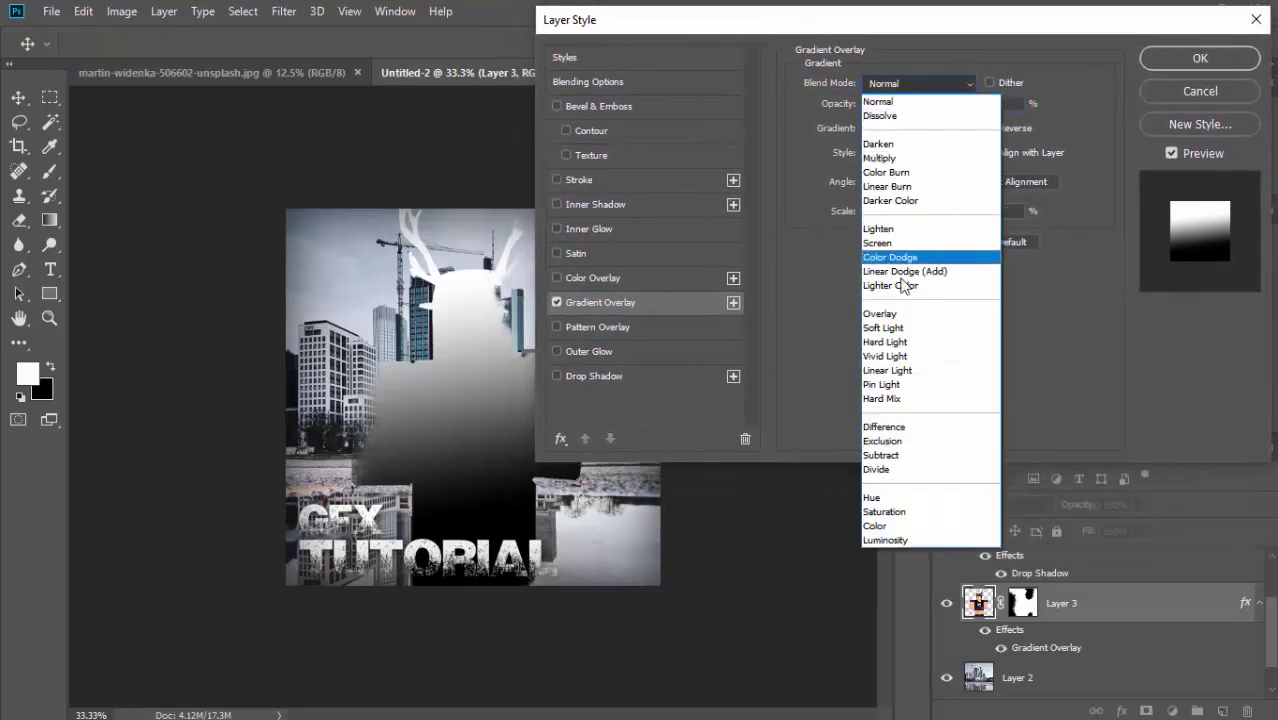
left_click(896, 322)
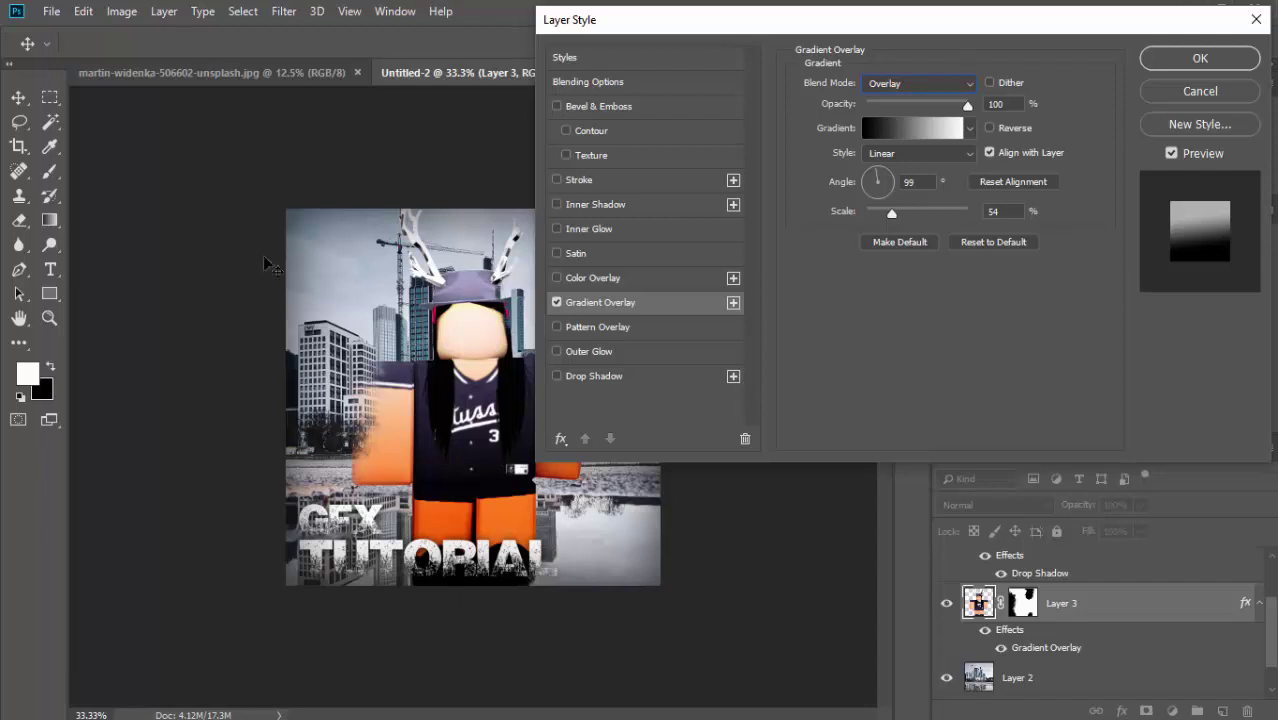
left_click_drag(968, 106, 903, 112)
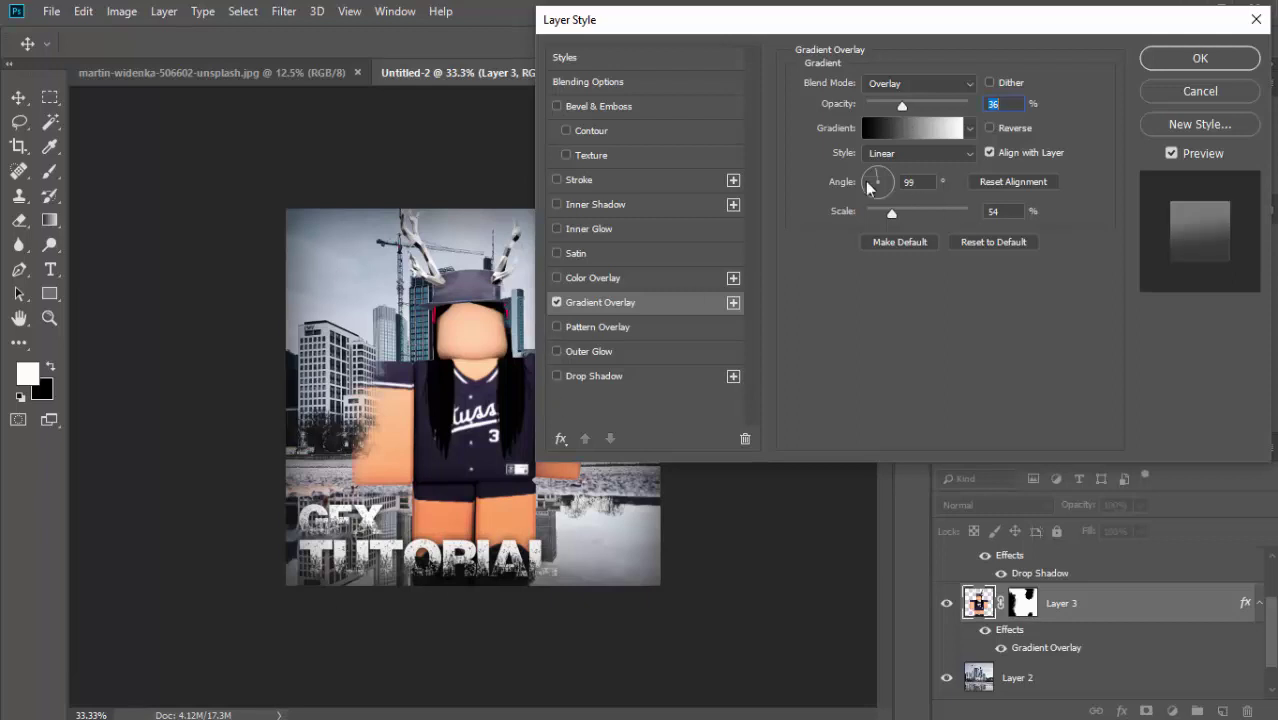
mouse_move(901, 107)
left_mouse_down()
mouse_move(884, 124)
mouse_move(898, 124)
left_mouse_up()
left_click(1200, 58)
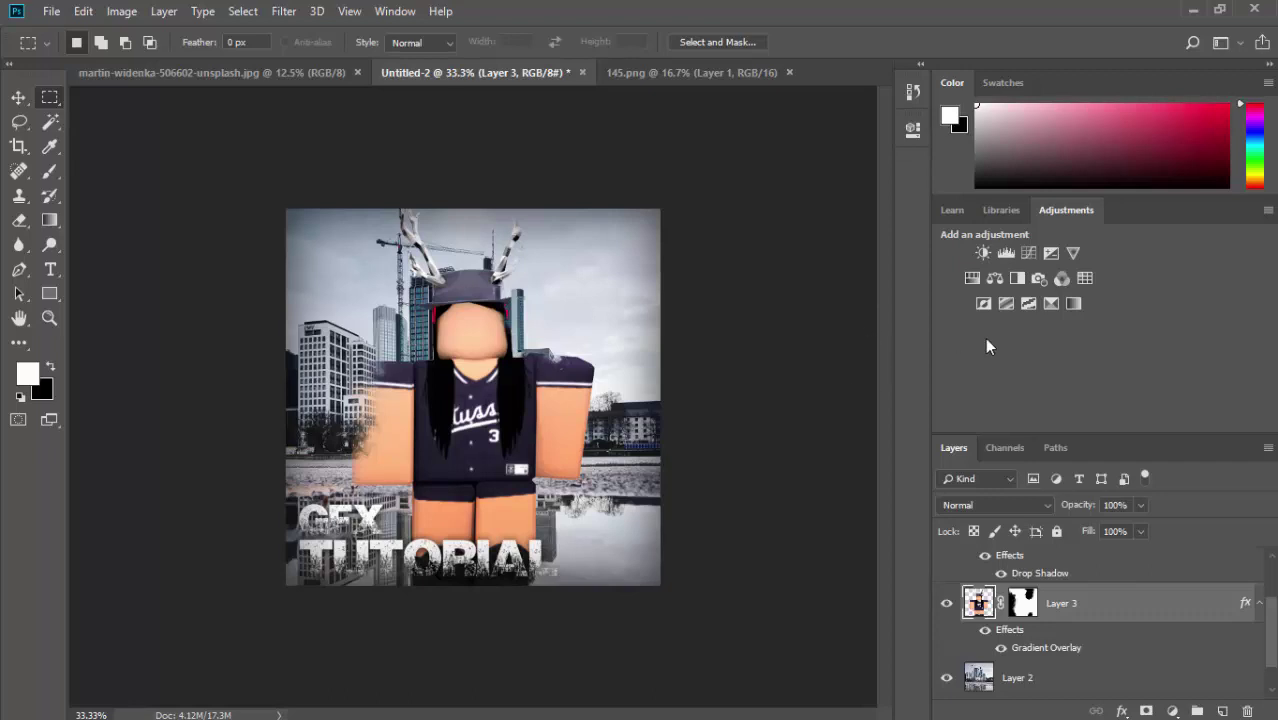
Step: Add a Hue/Saturation adjustment layer above Layer 3 and clip it to the character
left_click(971, 279)
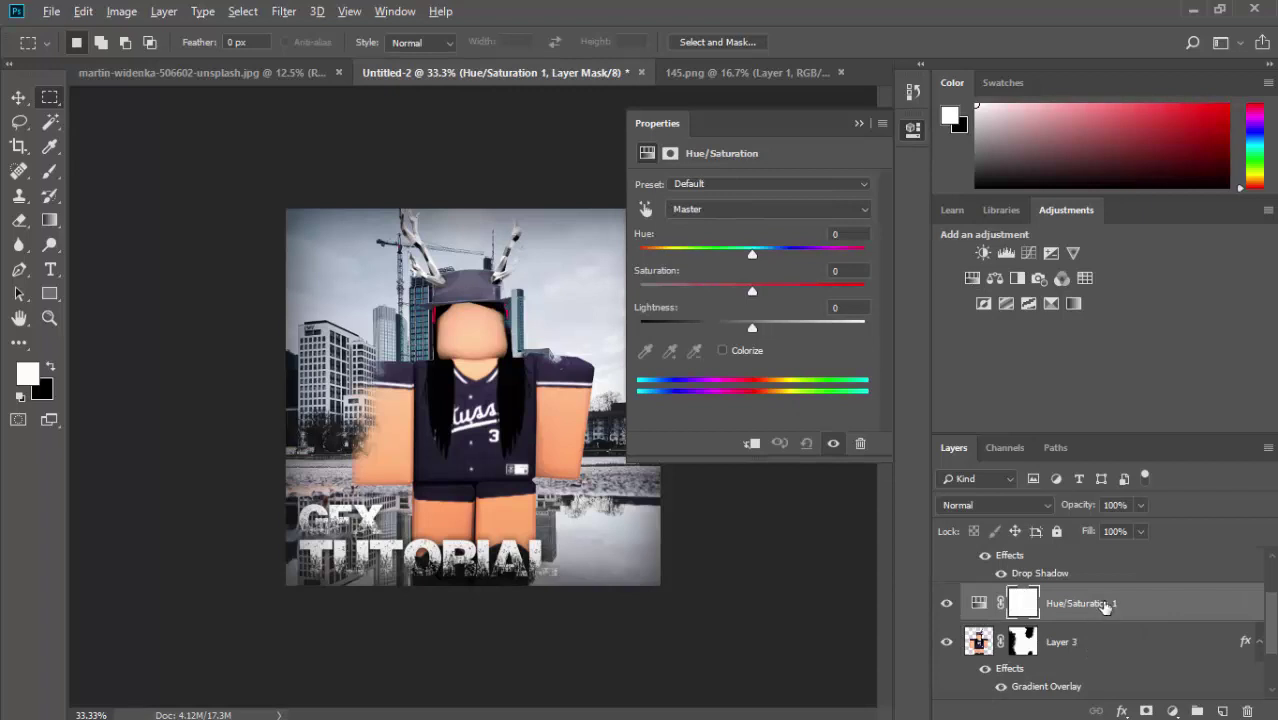
left_click_drag(1099, 620, 1099, 613)
left_click(1099, 613, "alt")
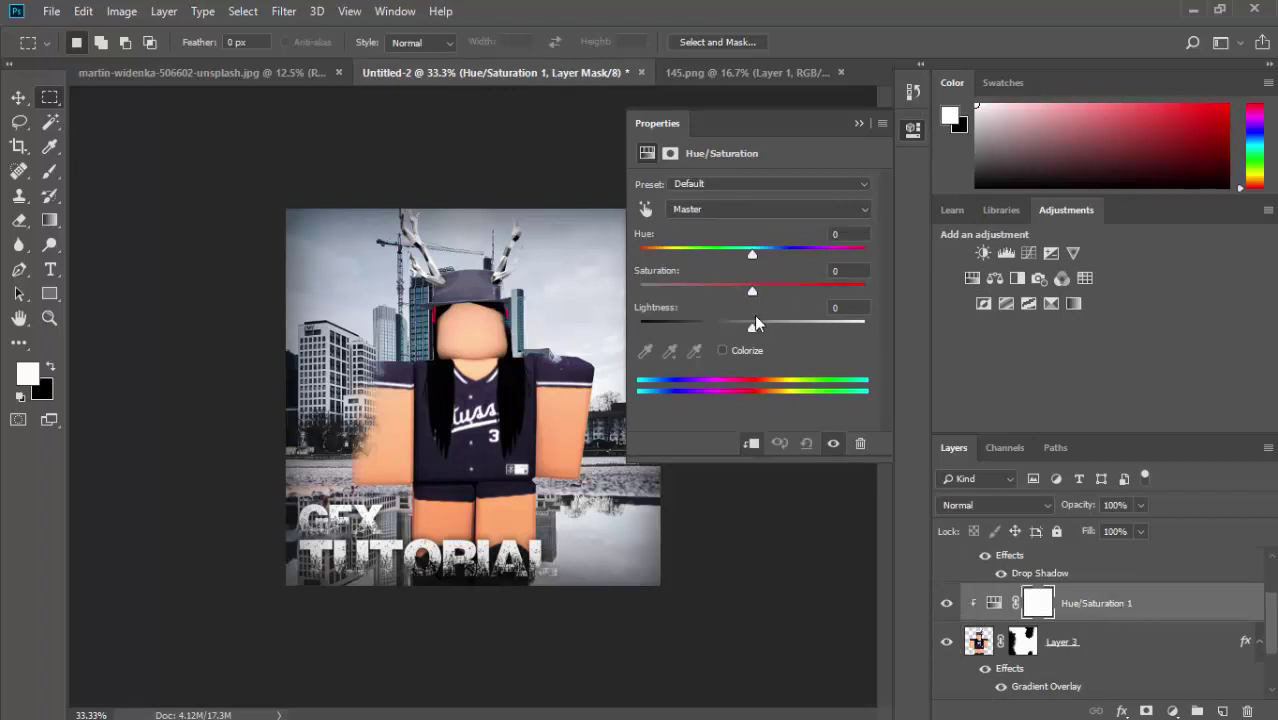
Step: Slightly lower the character's saturation in the Hue/Saturation adjustment, leaving hue and lightness at 0
mouse_move(754, 257)
left_mouse_down()
mouse_move(645, 257)
mouse_move(768, 257)
left_mouse_up()
double_click(845, 234)
type("0")
left_click_drag(753, 291, 734, 295)
mouse_move(752, 330)
left_mouse_down()
mouse_move(836, 332)
mouse_move(652, 357)
mouse_move(873, 335)
mouse_move(648, 341)
mouse_move(763, 340)
left_mouse_up()
left_click_drag(850, 308, 807, 308)
type("0")
left_click(910, 133)
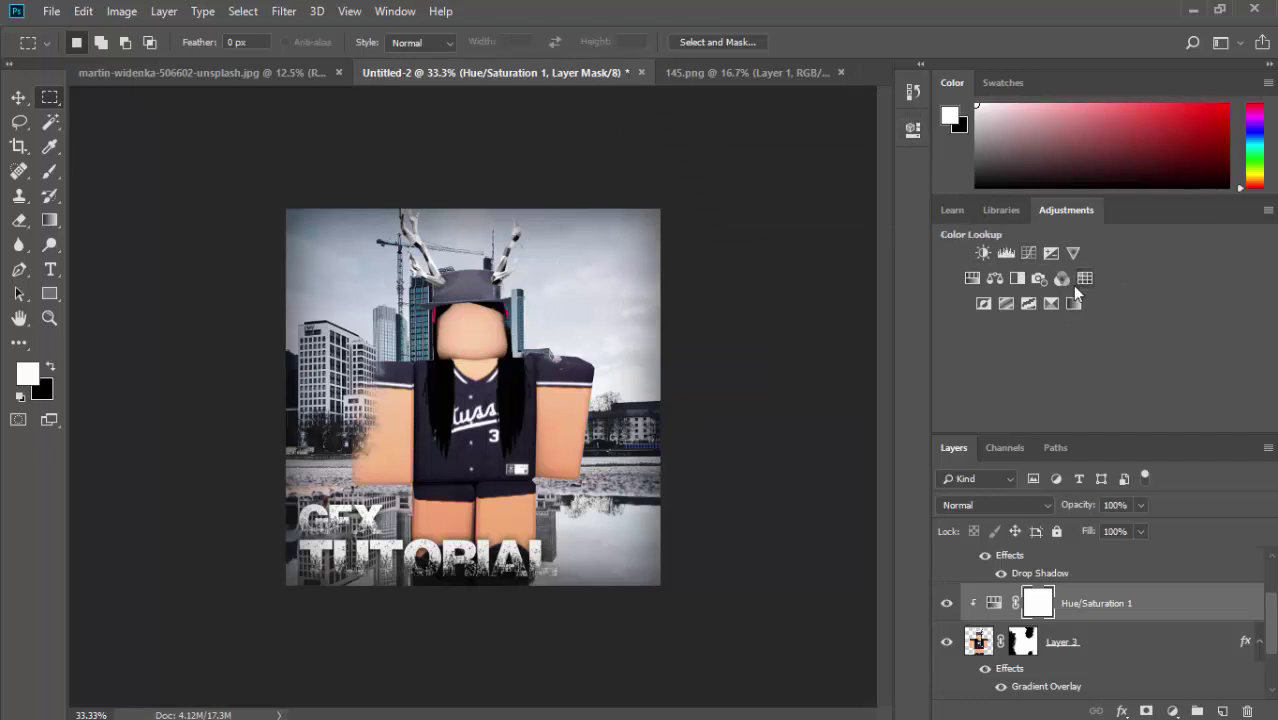
Step: Create a text layer above TUTORIAL with the creator's username in the font "round", near the image's upper-right corner
scroll(1110, 640, "up", 2)
left_click(1090, 600)
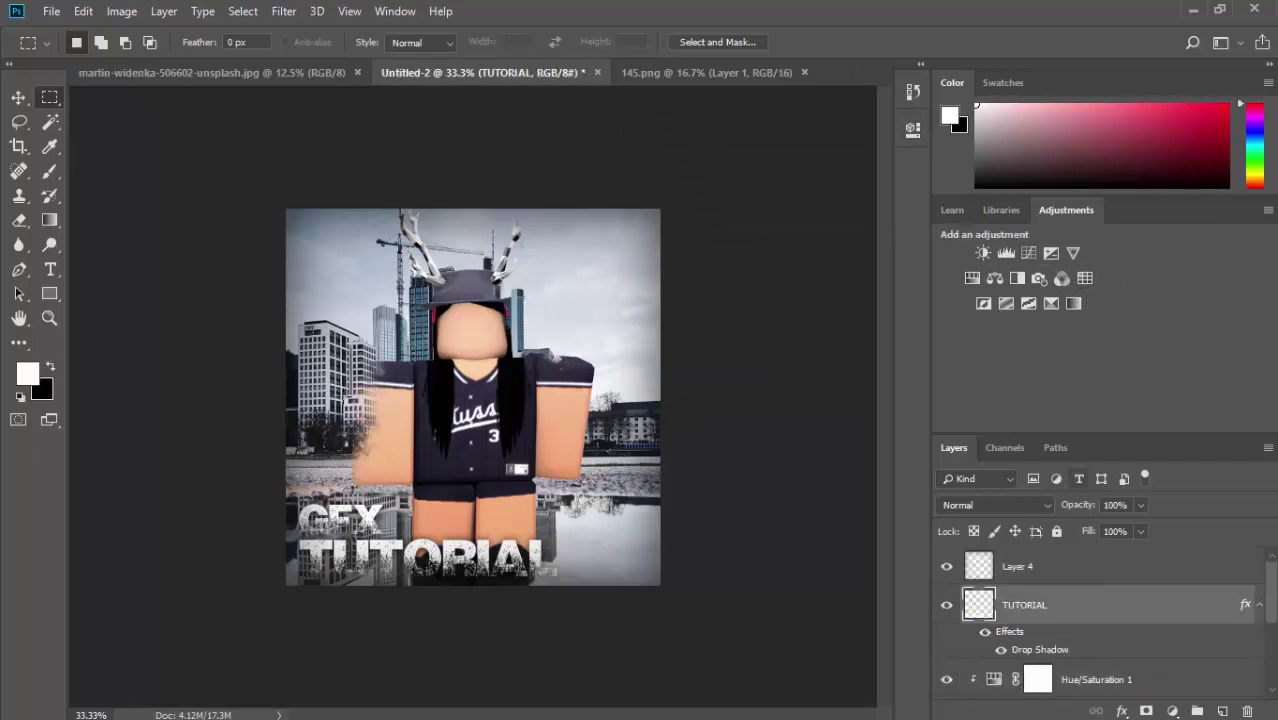
left_click(1222, 711)
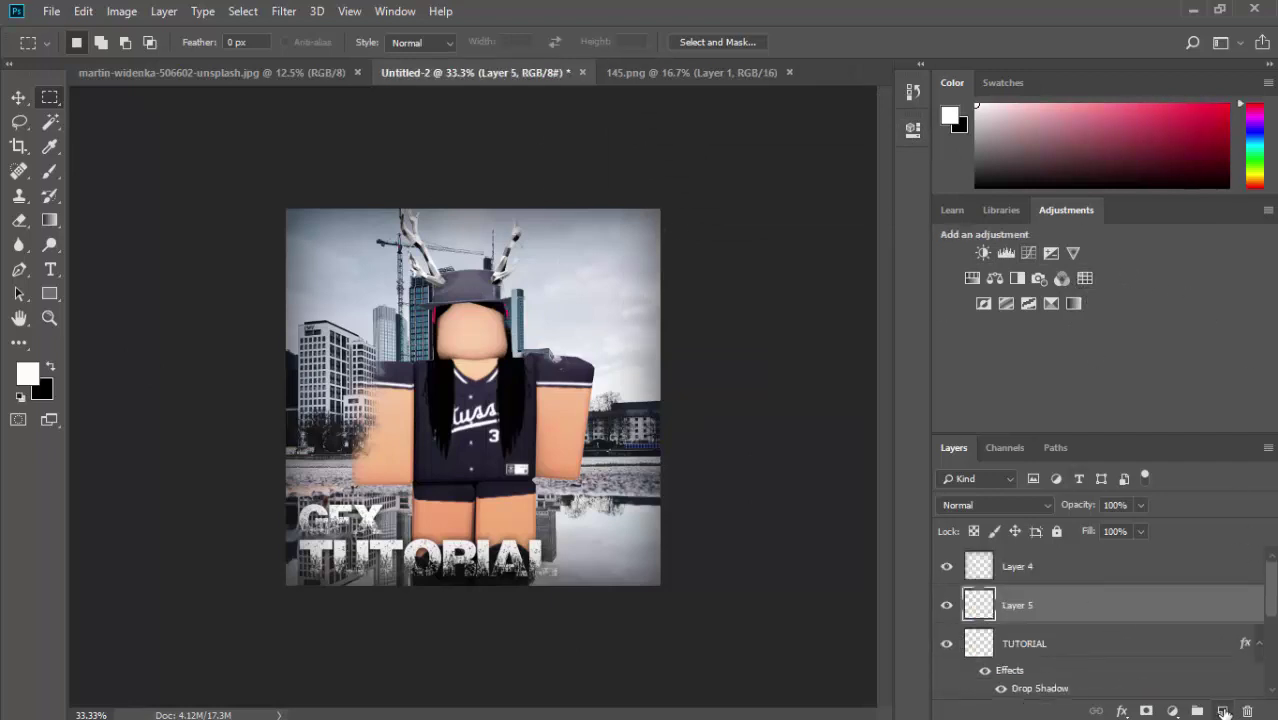
left_click(50, 269)
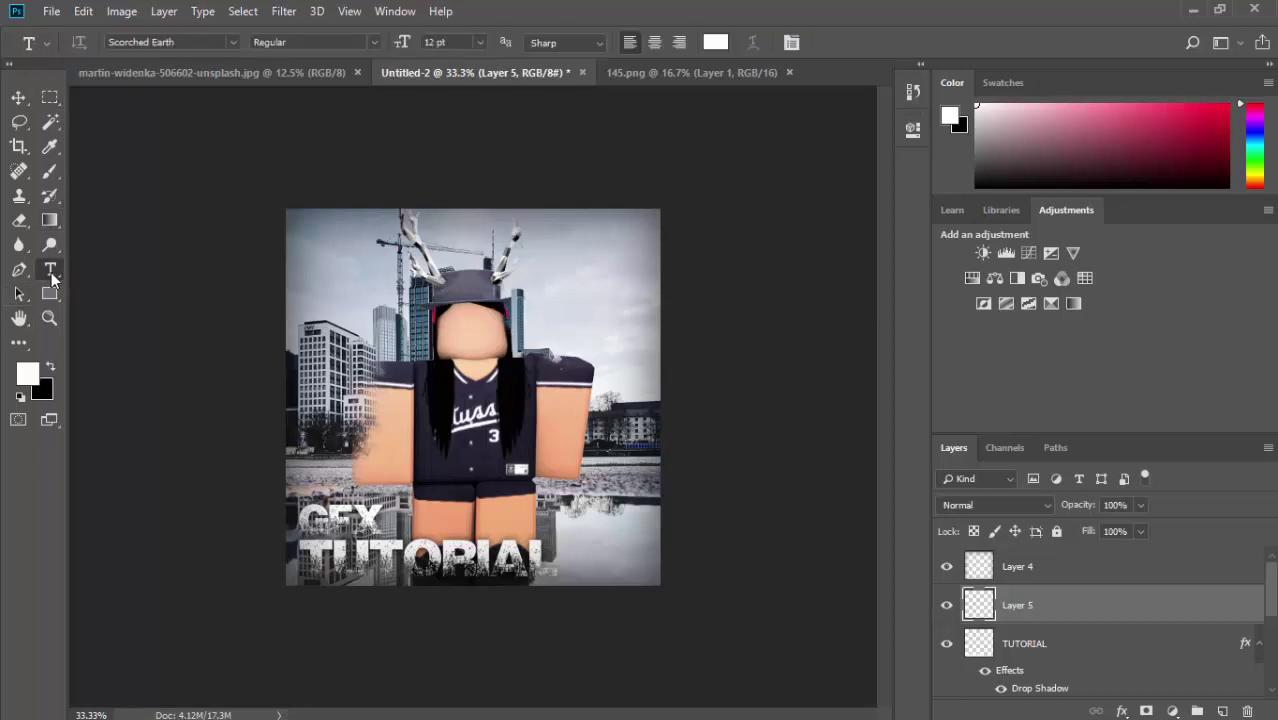
left_click(545, 236)
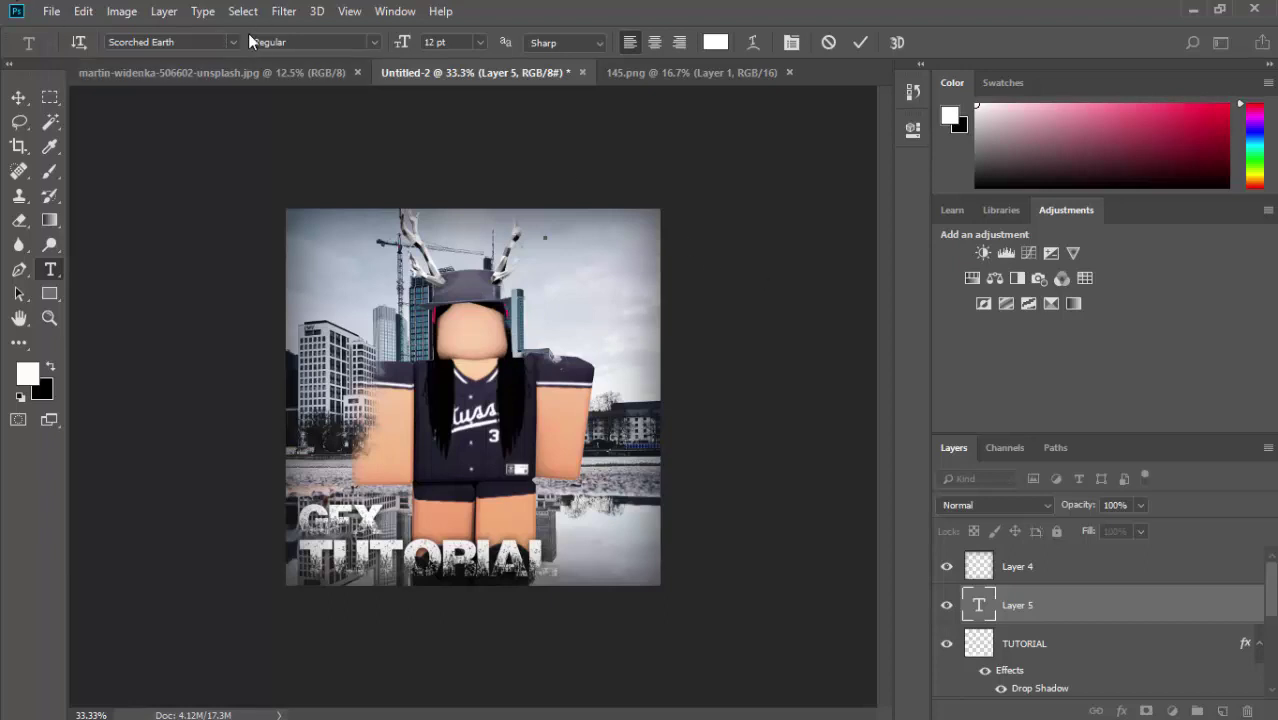
left_click(233, 42)
scroll(278, 434, "down", 5)
scroll(278, 434, "up", 5)
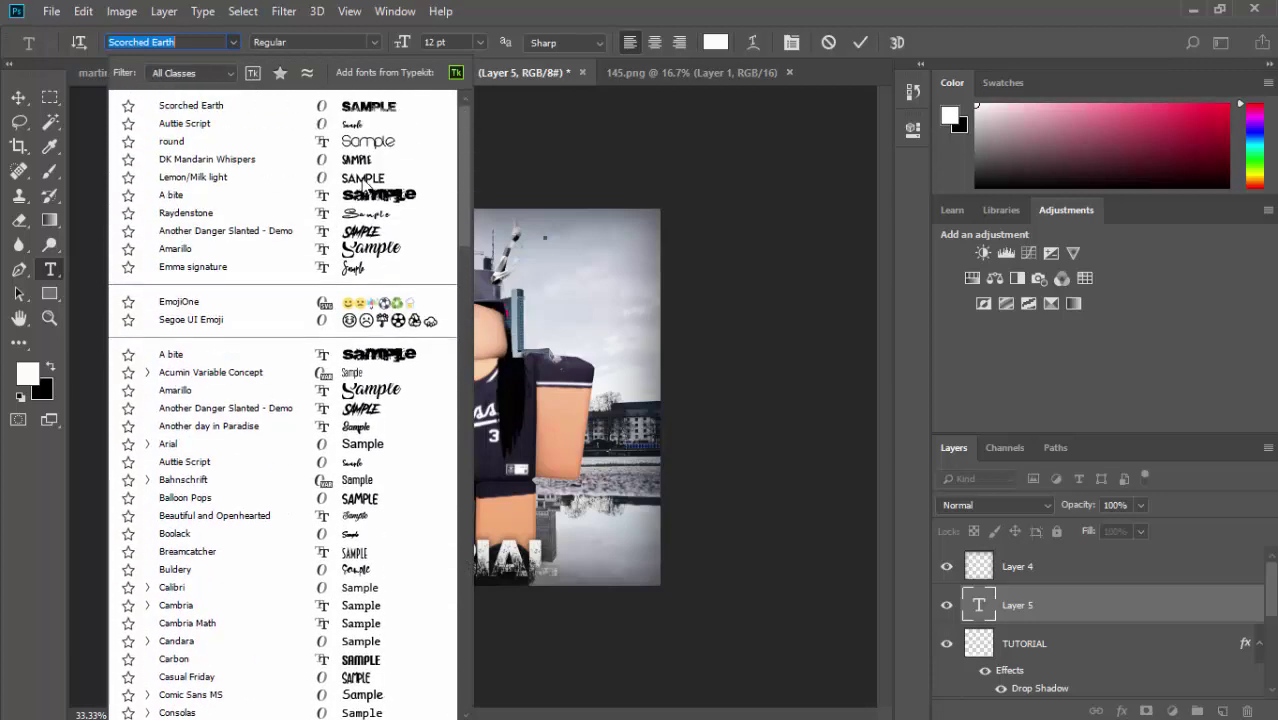
type("round")
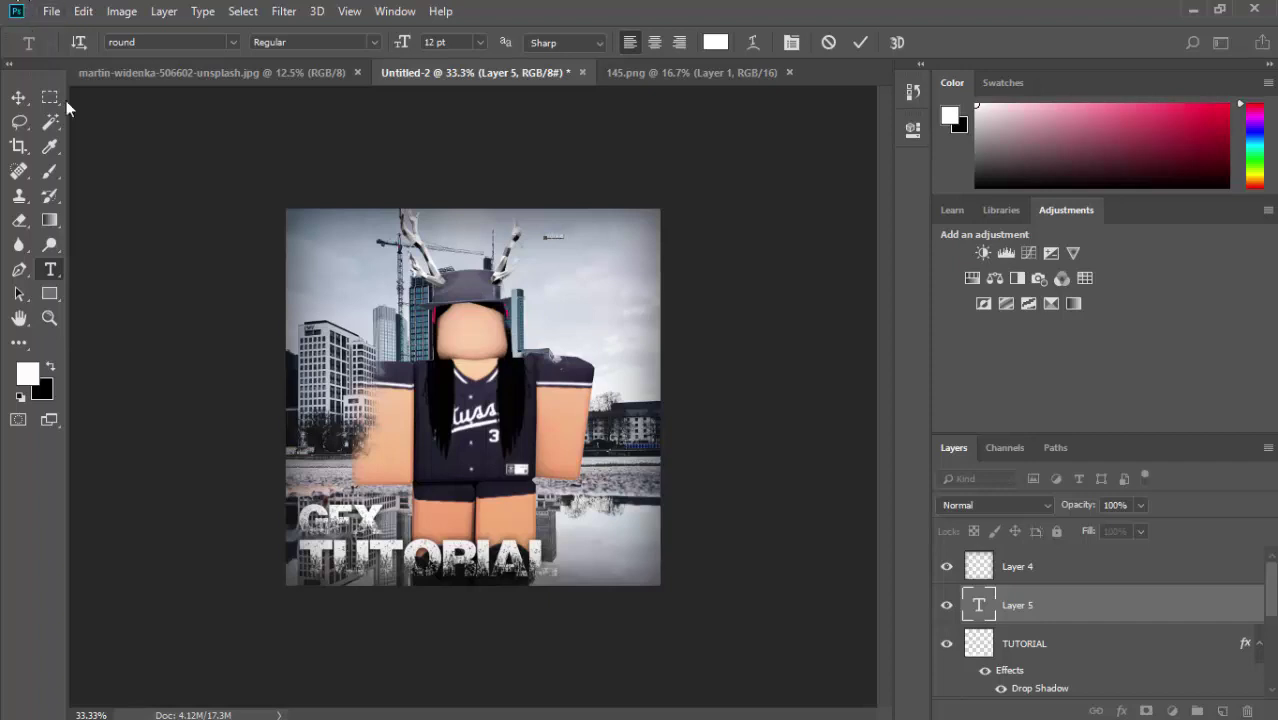
left_click(58, 98)
Step: Enlarge the username text to about 65 pt within the image's upper-right corner
key("ctrl+t")
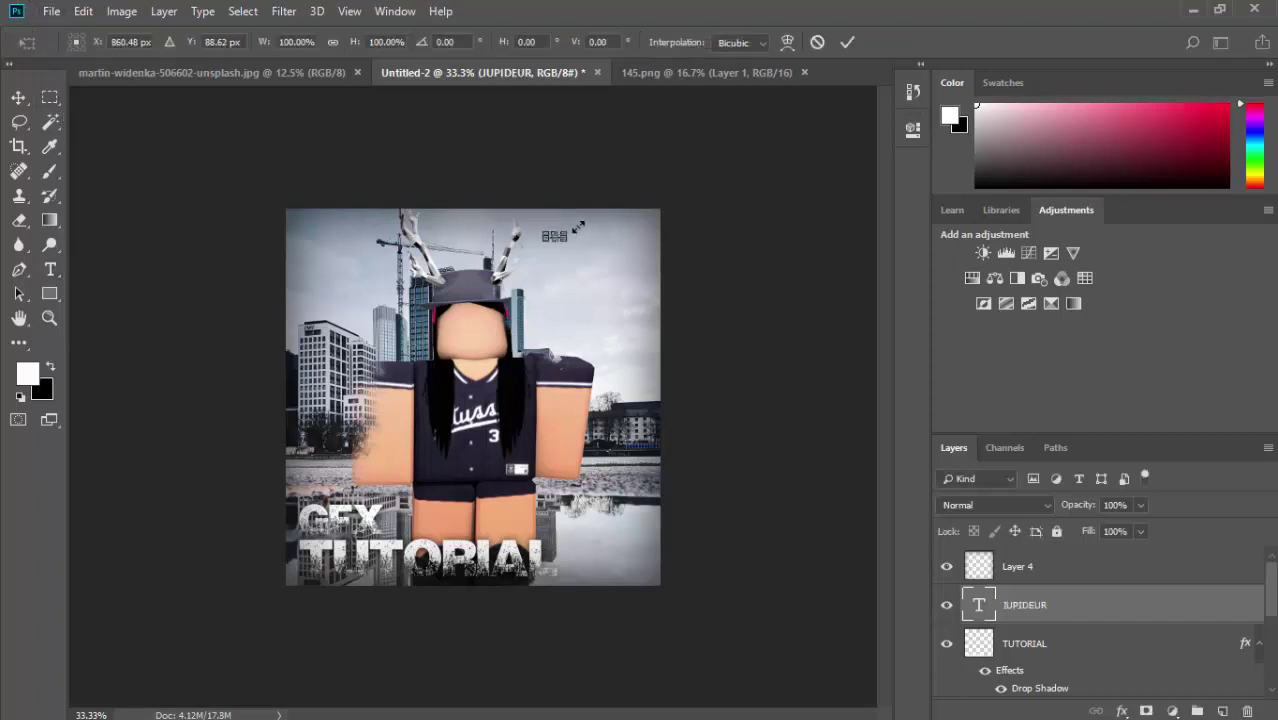
left_click_drag(578, 228, 642, 213)
key("Return")
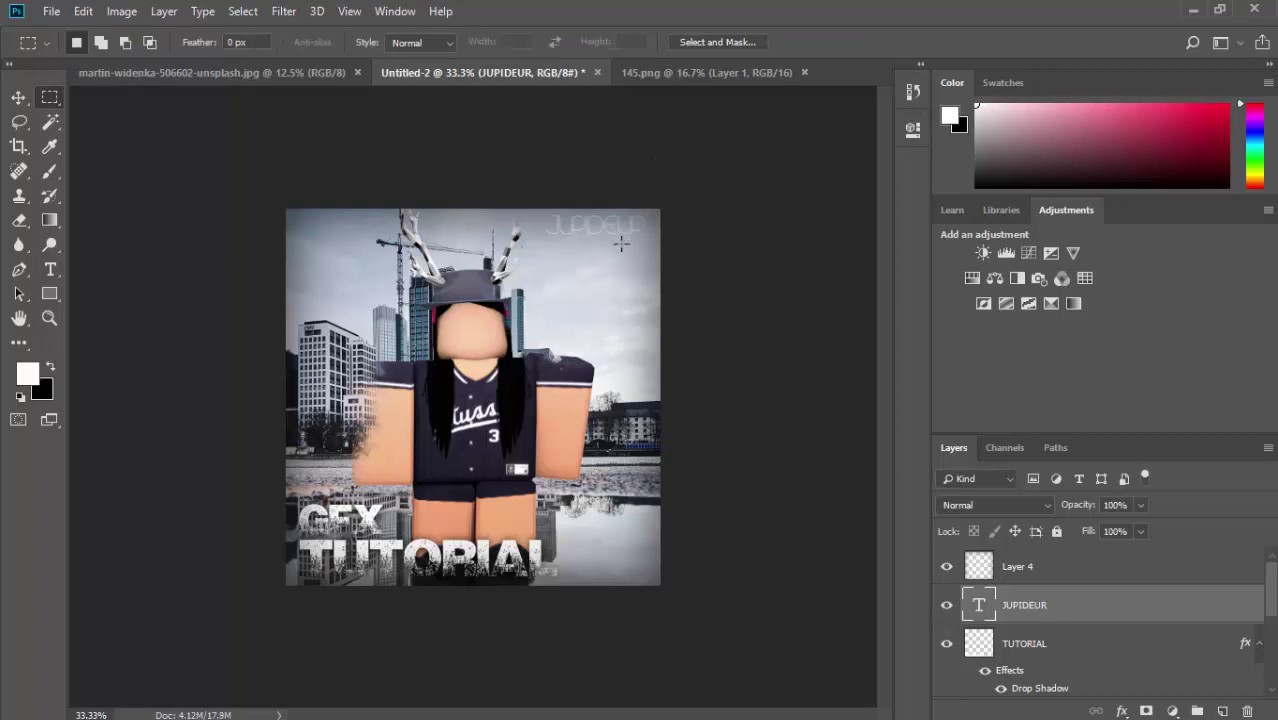
Step: Set the letter tracking of the whole username text to 480
key("t")
left_click(626, 232)
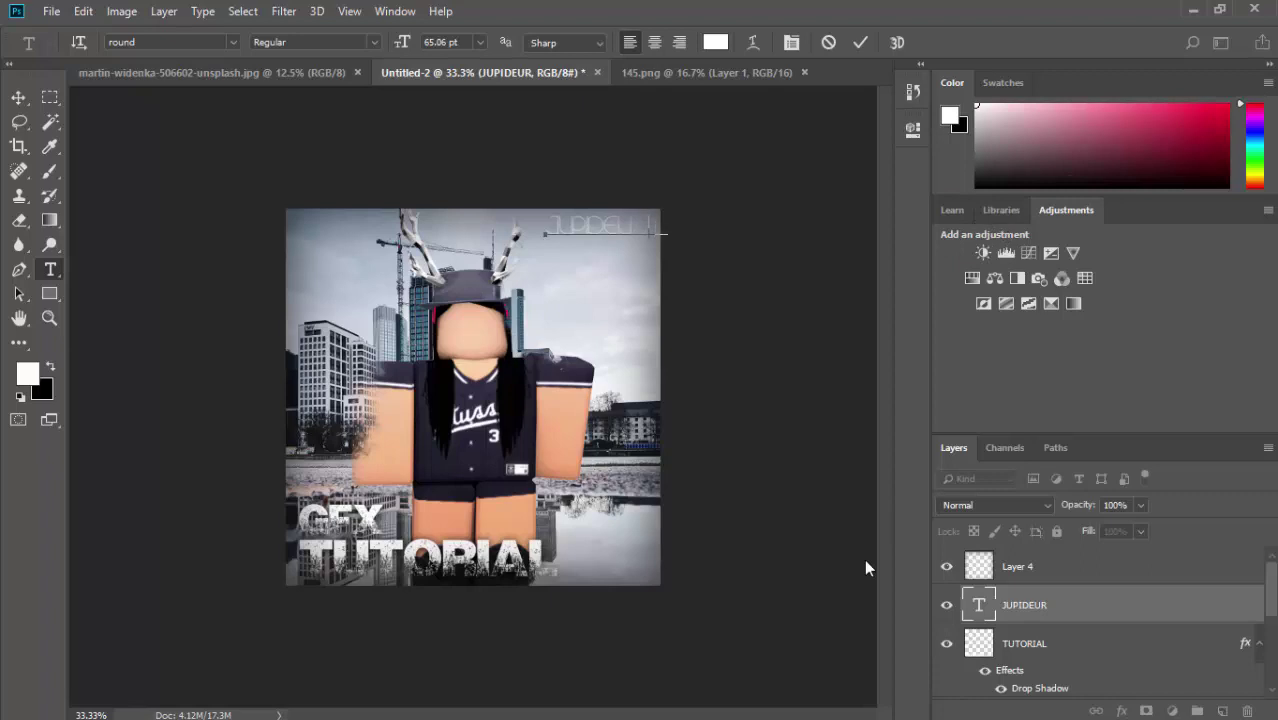
key("ctrl+a")
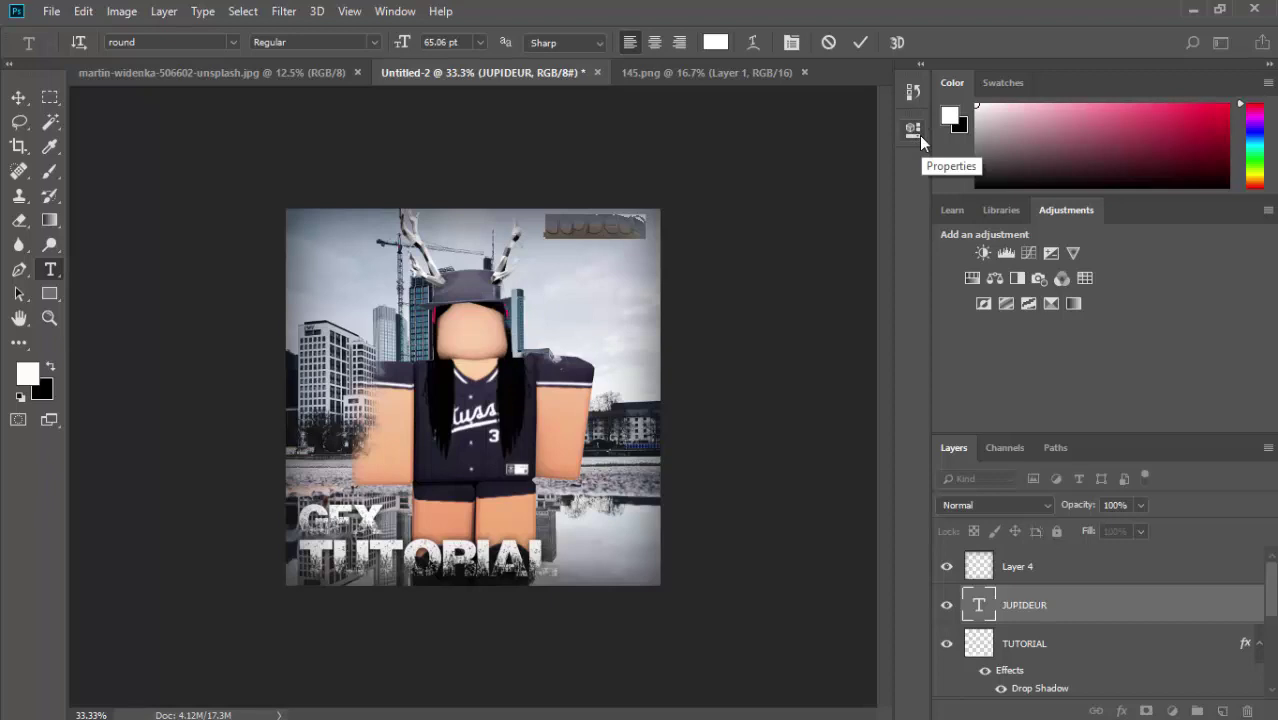
left_click(913, 130)
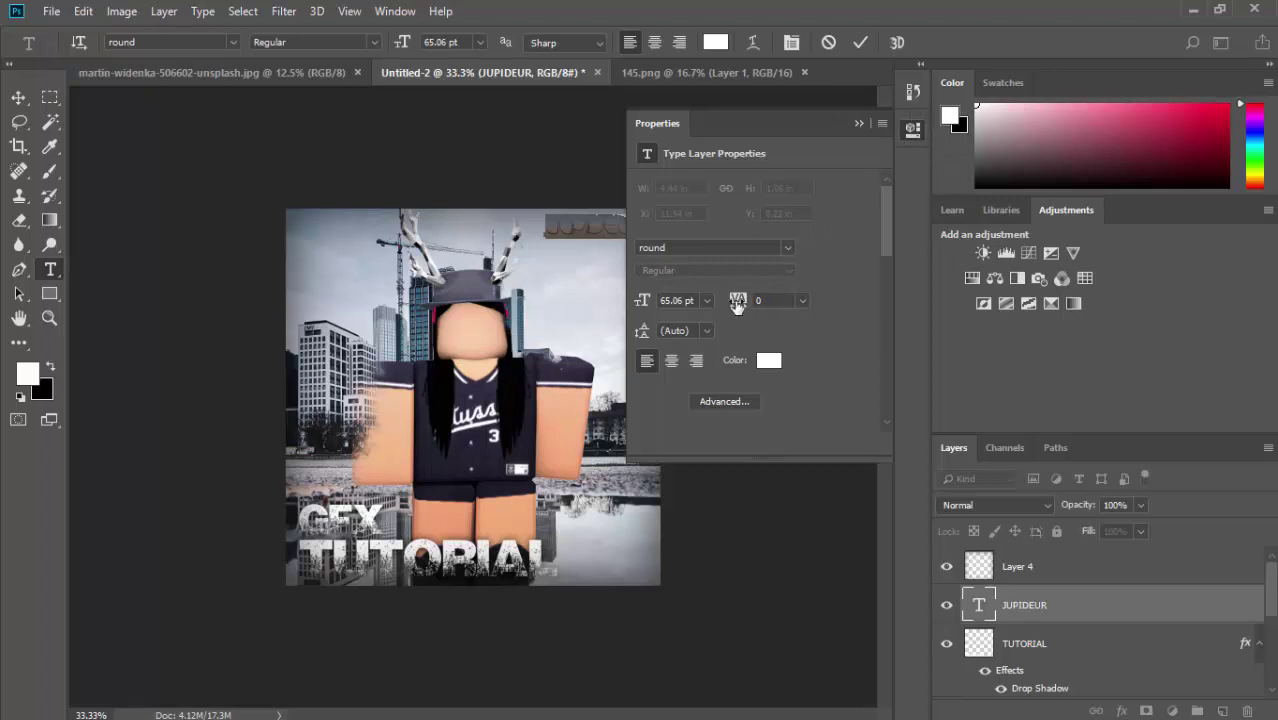
left_click_drag(737, 305, 775, 320)
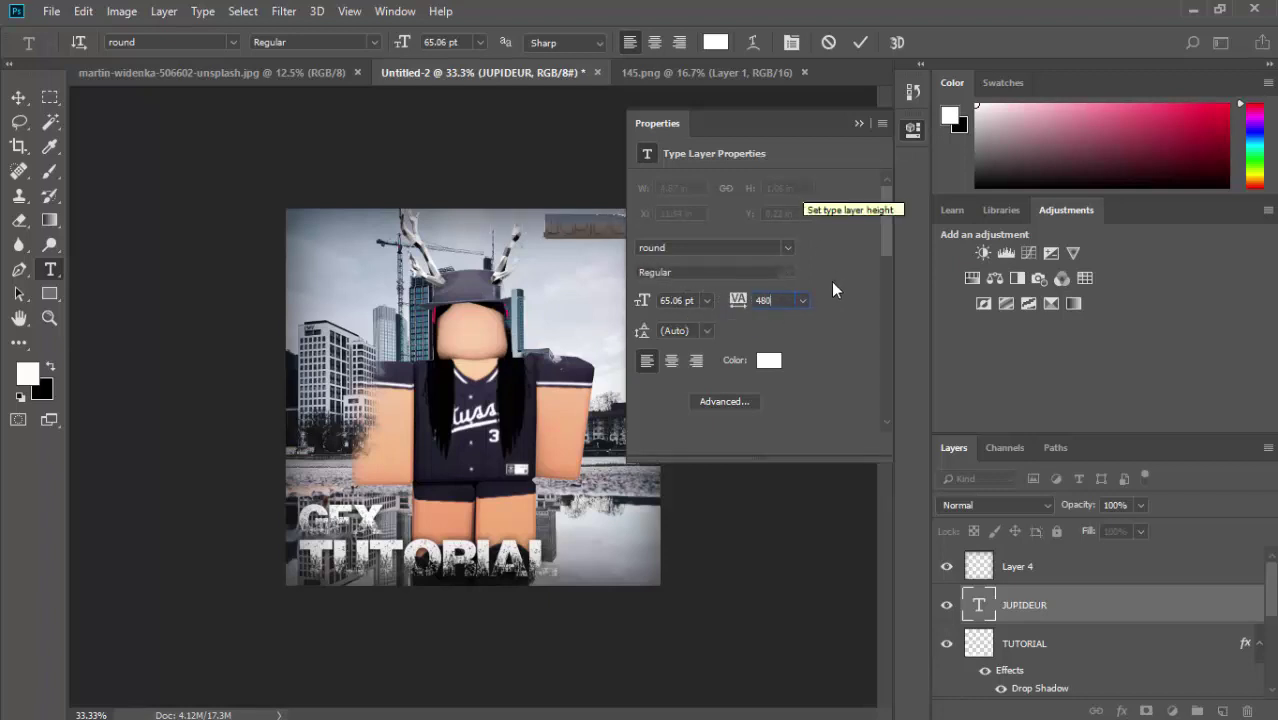
left_click(902, 130)
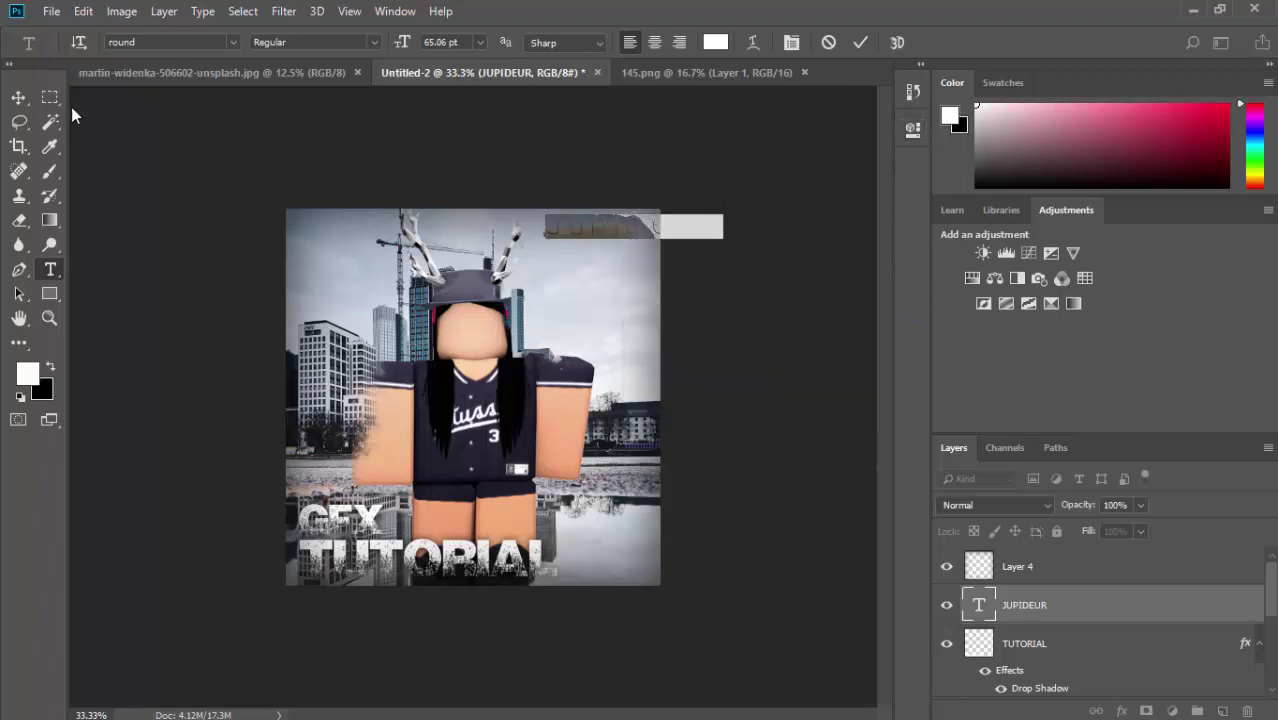
Step: Move the username text slightly so it sits fully inside the image's upper-right corner
key("ctrl+t")
left_click(913, 175)
left_click(50, 97)
key("ctrl+t")
mouse_move(541, 217)
left_mouse_down()
mouse_move(593, 216)
mouse_move(540, 236)
left_mouse_up()
key("Return")
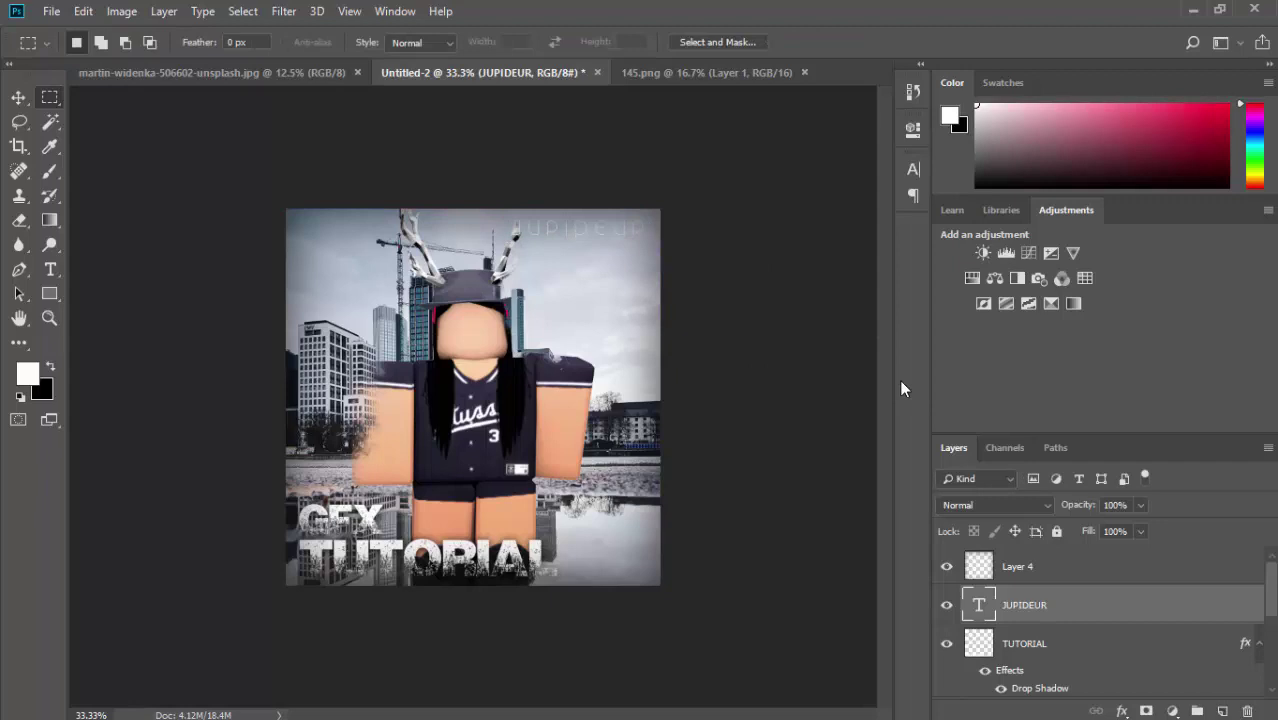
Step: Add a drop shadow to the username text layer and slightly adjust the shadow's size
left_click(1123, 711)
left_click(1150, 688)
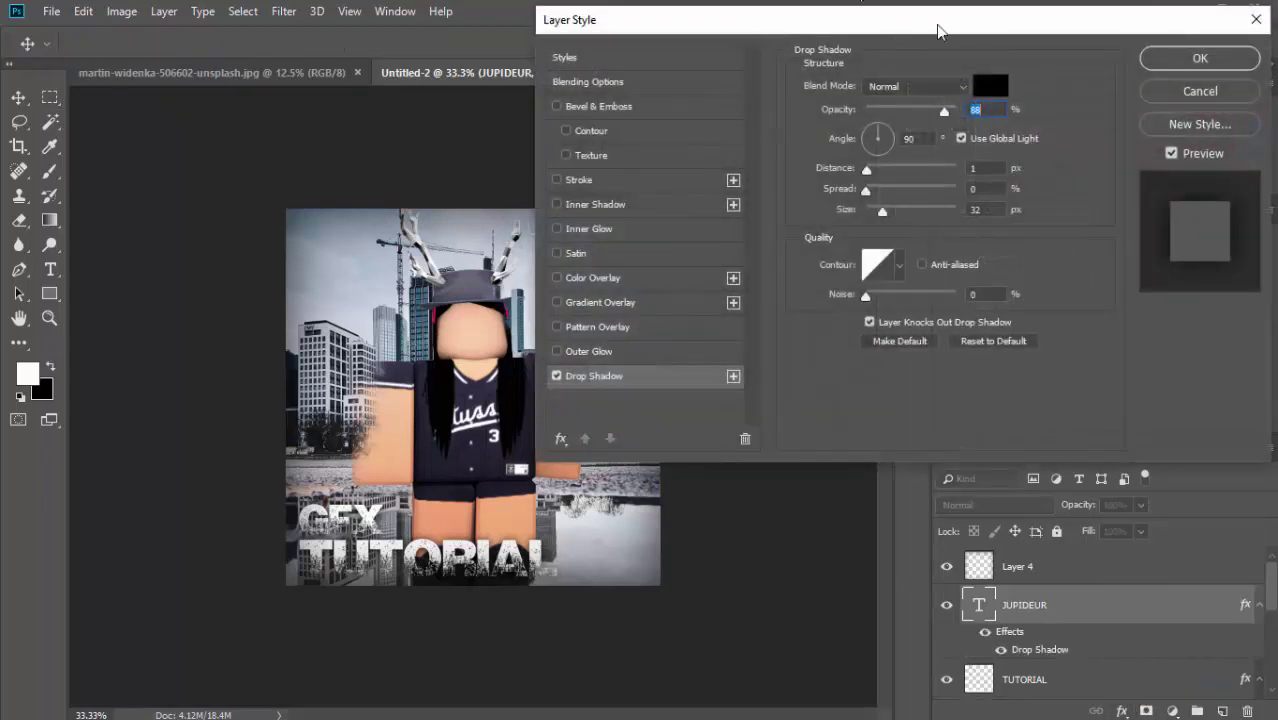
left_click_drag(936, 24, 1010, 42)
left_click(948, 230)
left_click_drag(948, 234, 951, 234)
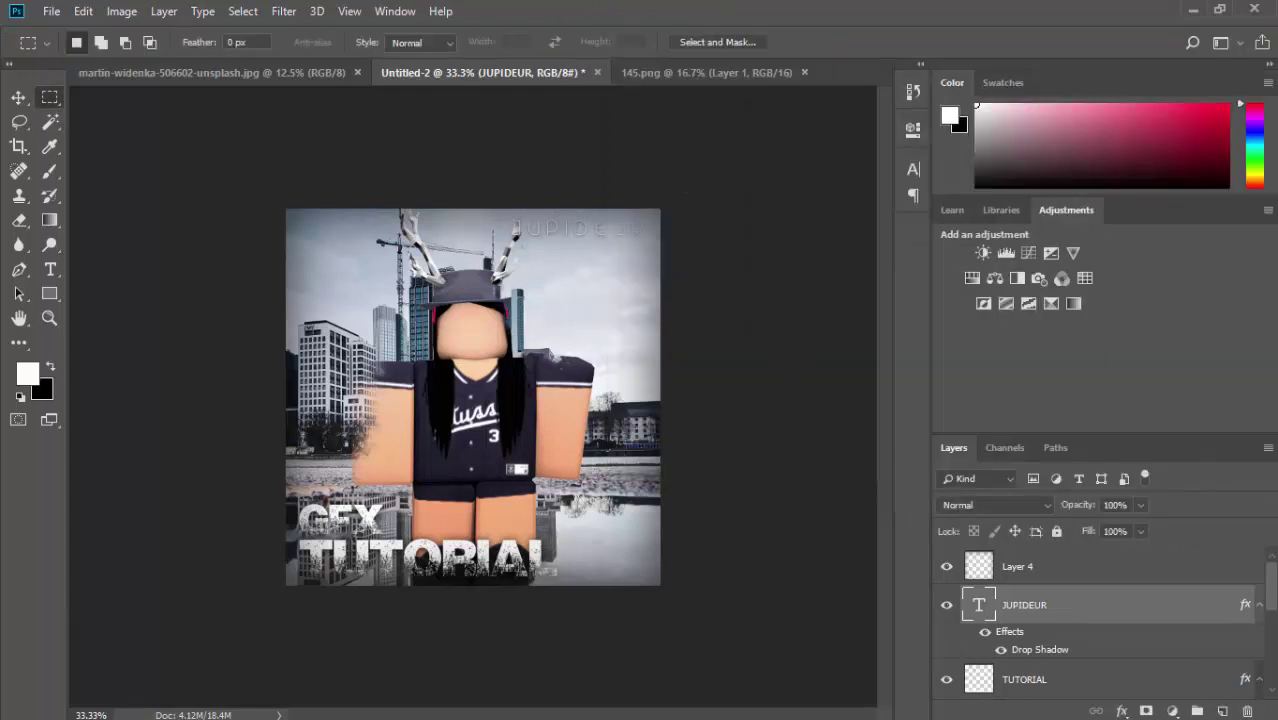
Step: Add a Color Lookup adjustment layer directly above Layer 4
left_click(1051, 562)
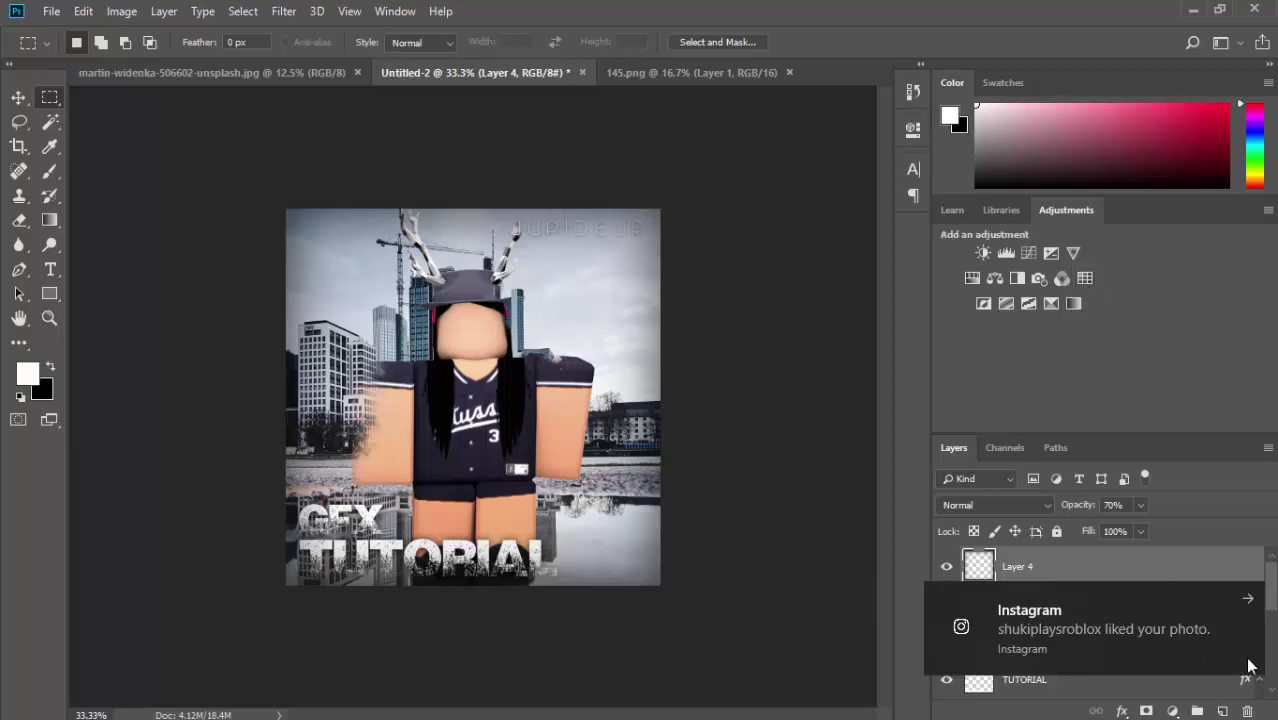
left_click(1091, 278)
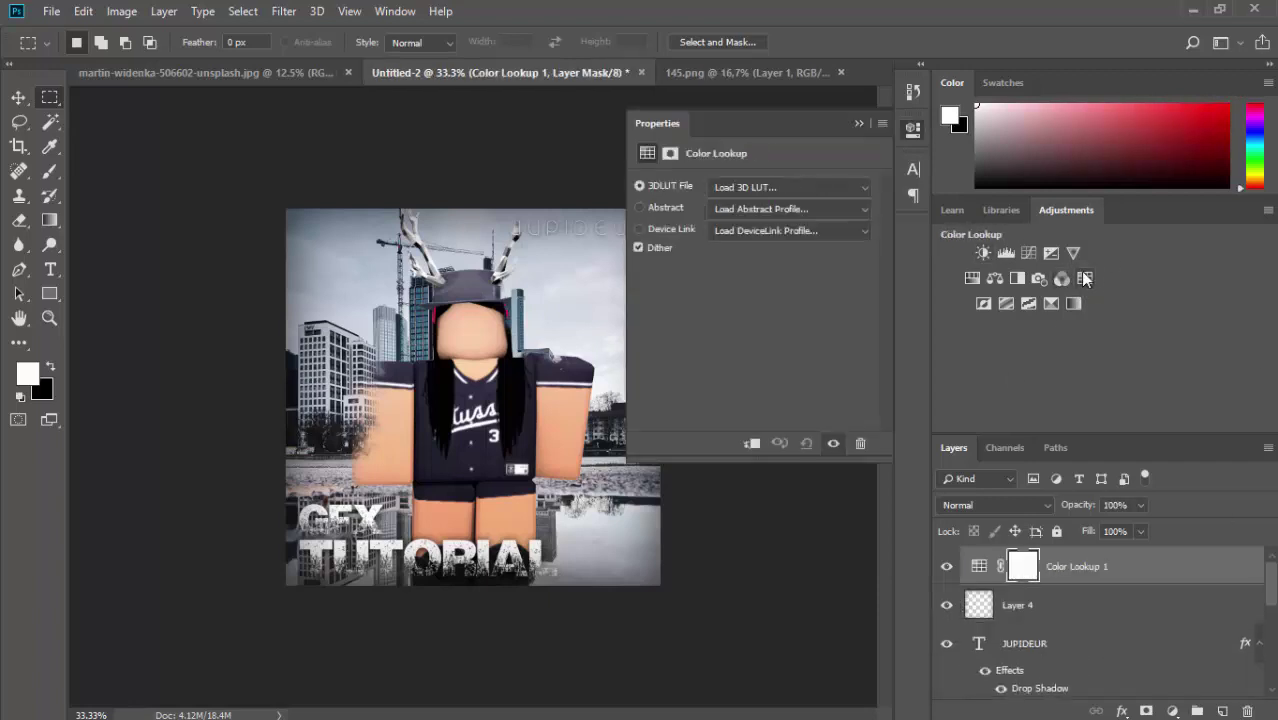
left_click(762, 190)
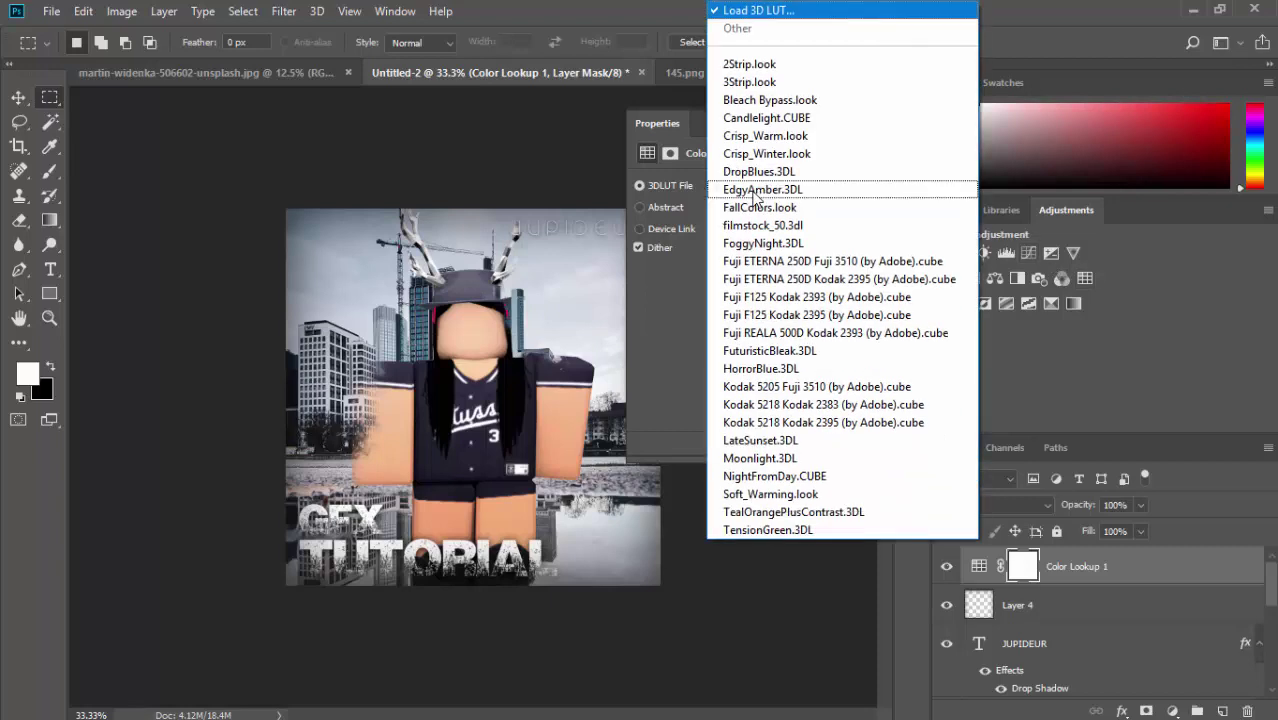
left_click(673, 300)
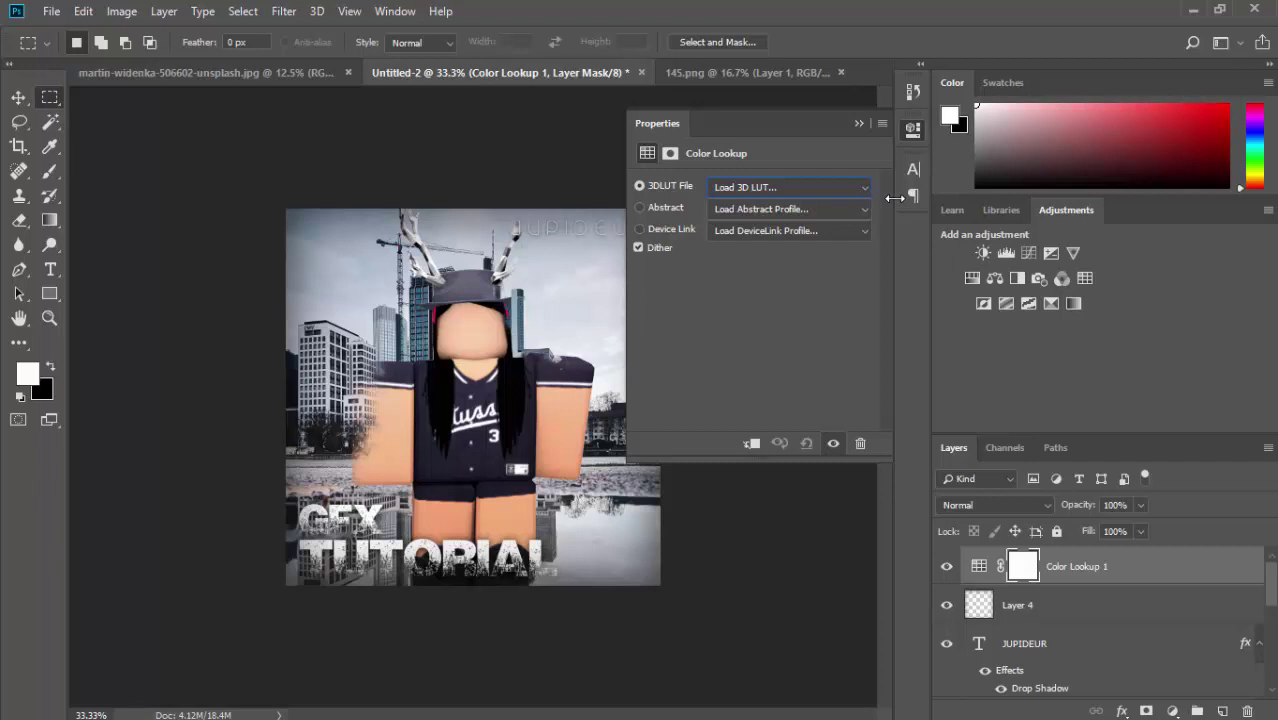
Step: Try the 2Strip.look and 3Strip.look 3D LUTs on the Color Lookup layer, keeping its opacity at 100%
left_click(789, 189)
left_click(785, 62)
left_click(788, 194)
left_click(777, 82)
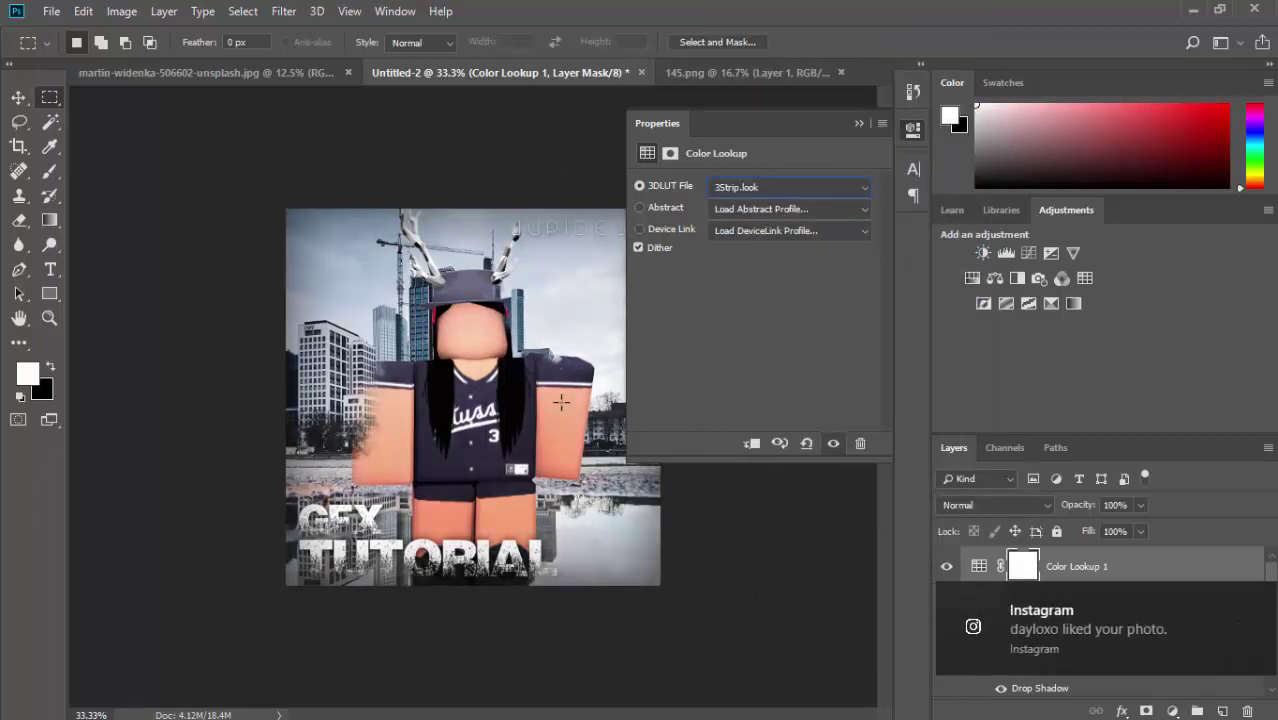
left_click(1248, 598)
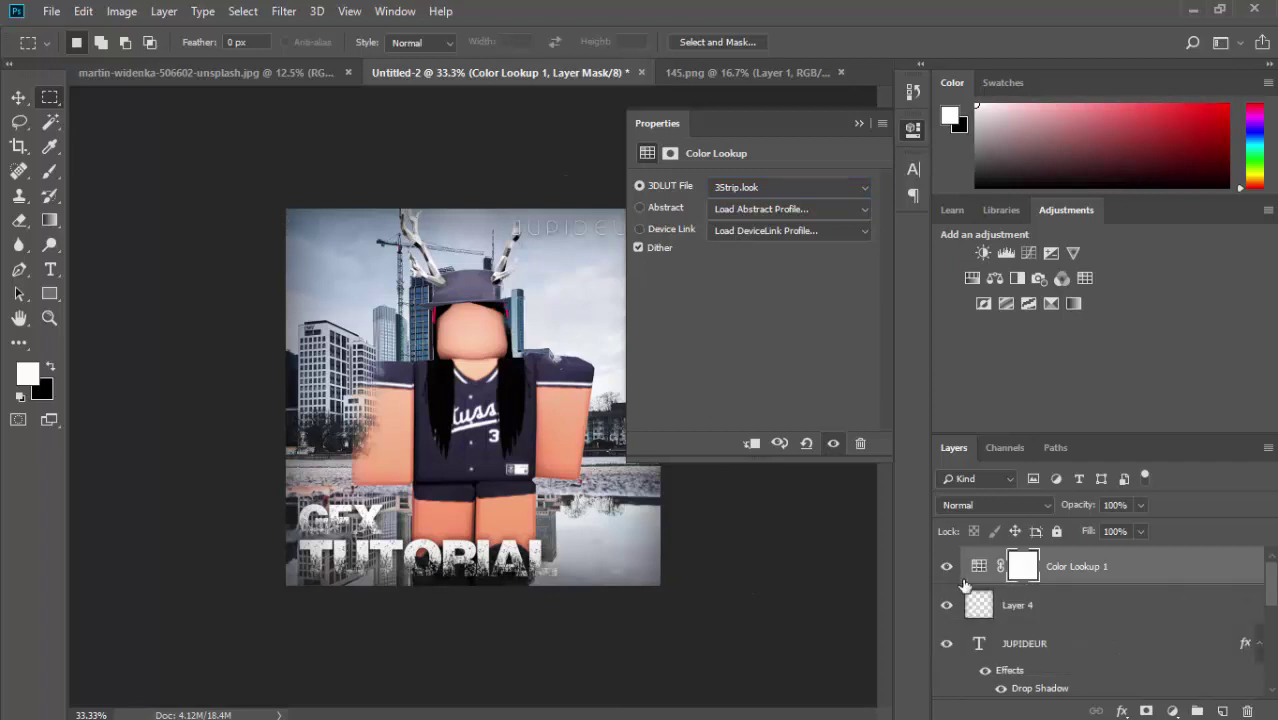
left_click(1141, 531)
left_click_drag(1104, 527, 1233, 570)
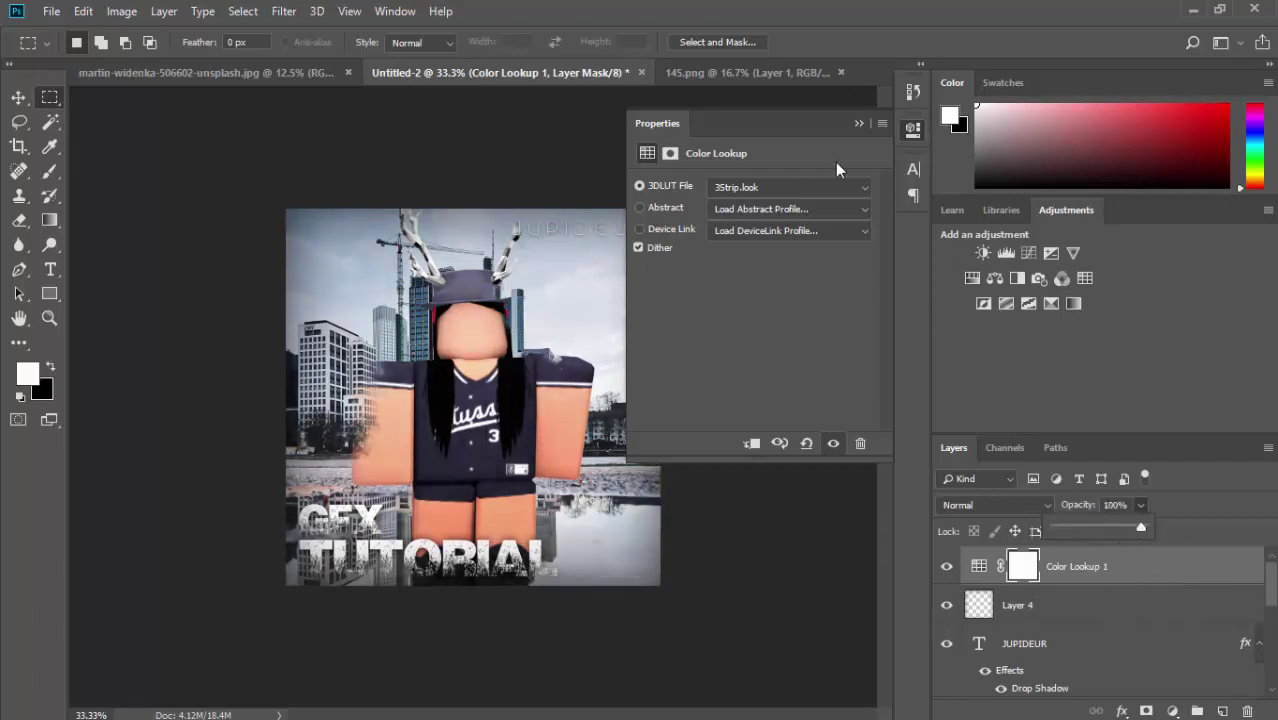
Step: Try the Bleach Bypass.look LUT at 26% opacity, compare with the layer hidden, and restore the opacity to 100%
left_click(761, 177)
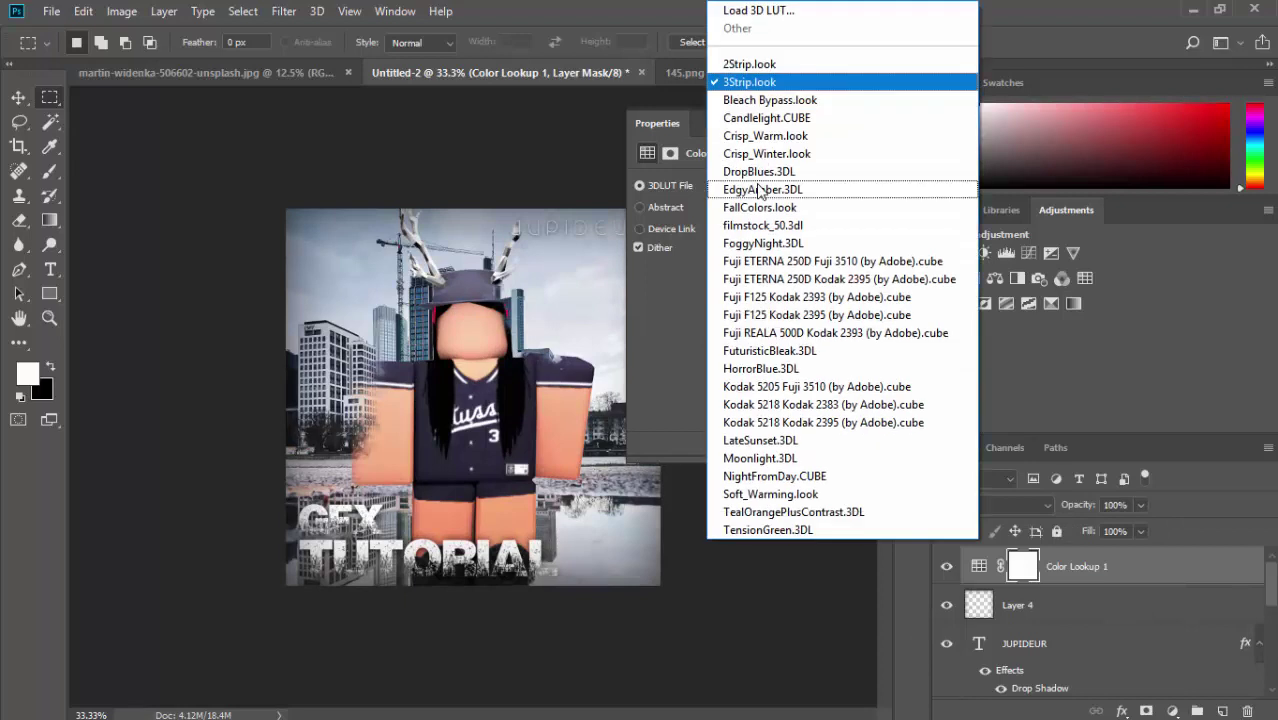
left_click(765, 114)
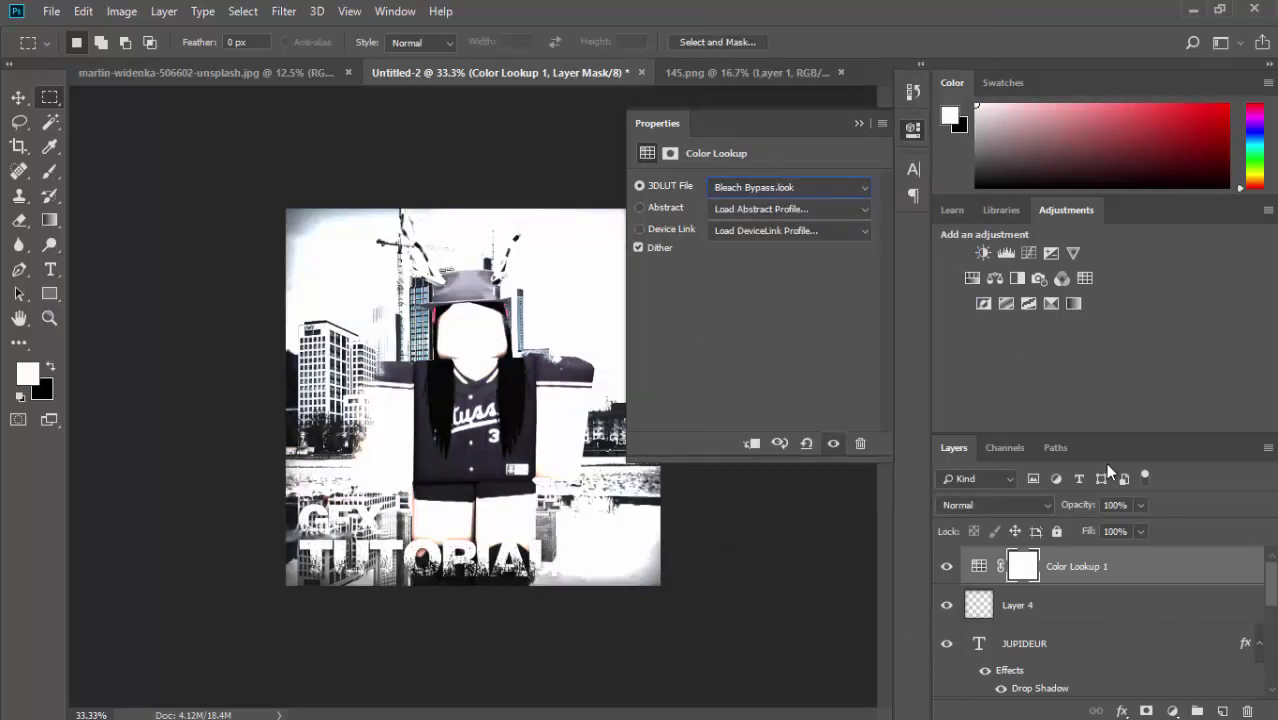
left_click(1142, 504)
left_click_drag(1137, 526, 1076, 522)
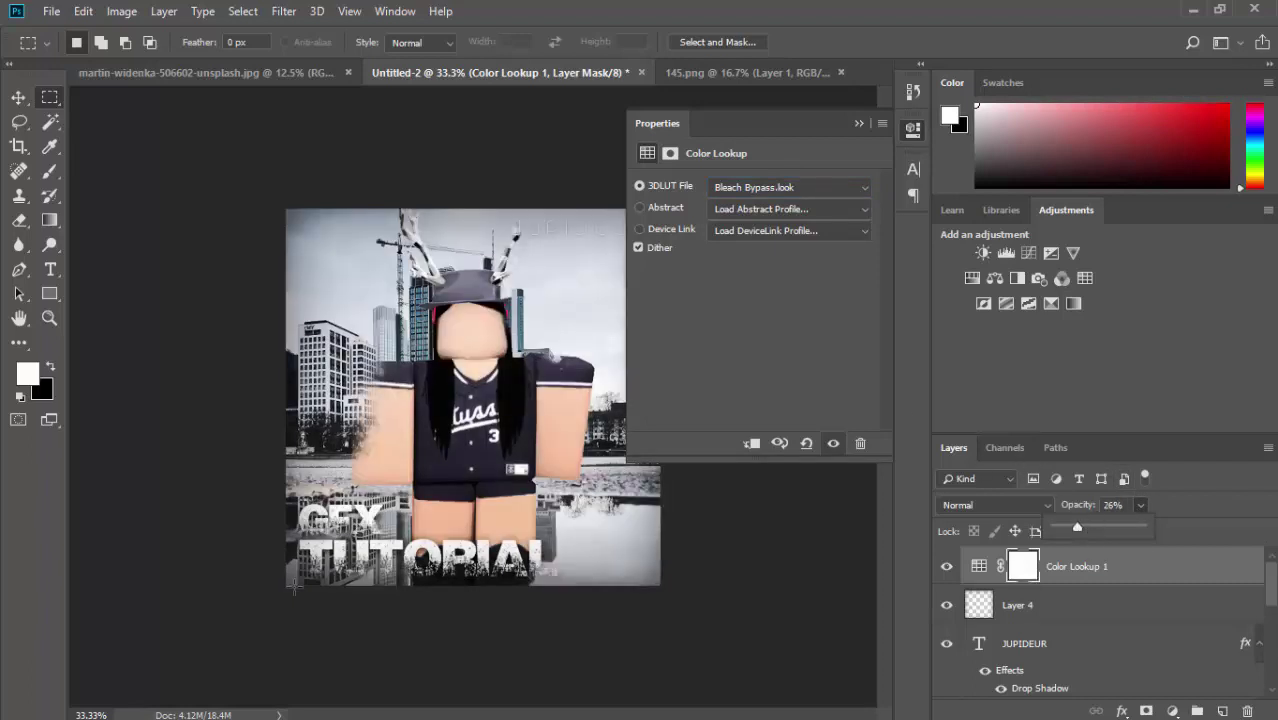
left_click(949, 573)
left_click(948, 573)
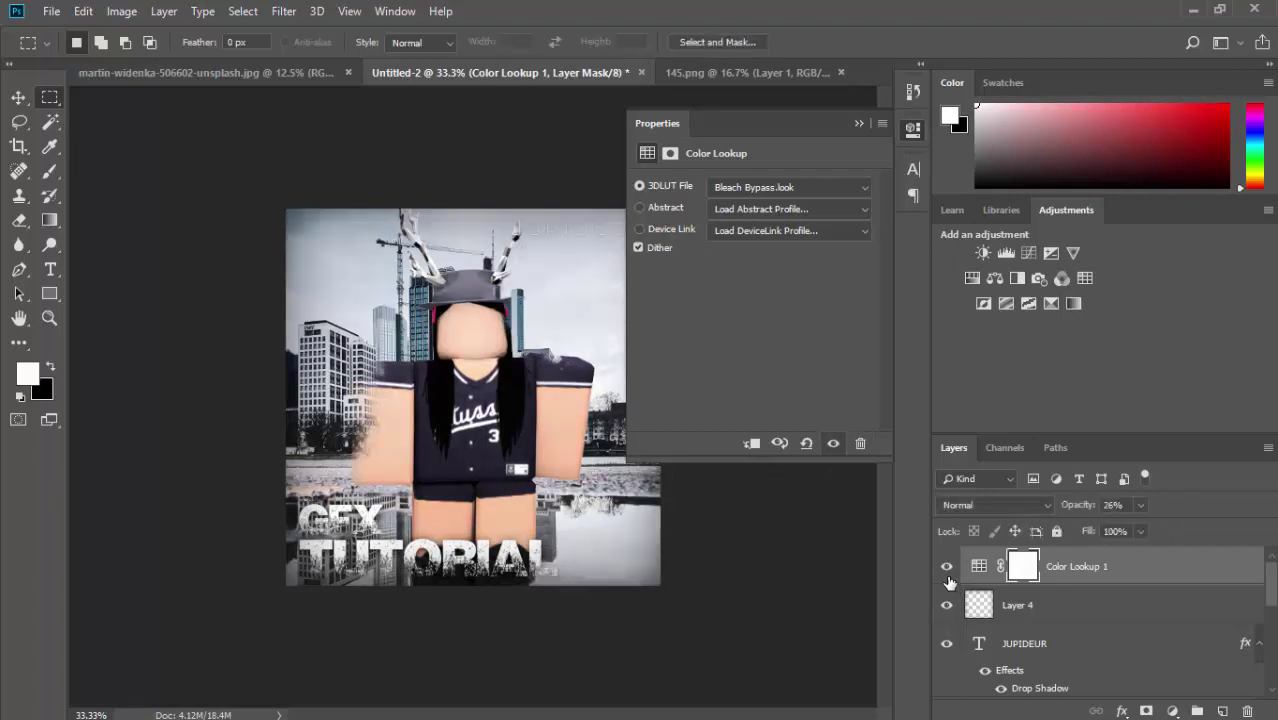
left_click(1143, 505)
left_click_drag(1134, 529, 1208, 527)
Step: Try the Candlelight.CUBE, Crisp_Warm.look, Crisp_Winter.look and DropBlues.3DL LUTs on the Color Lookup layer
left_click(792, 189)
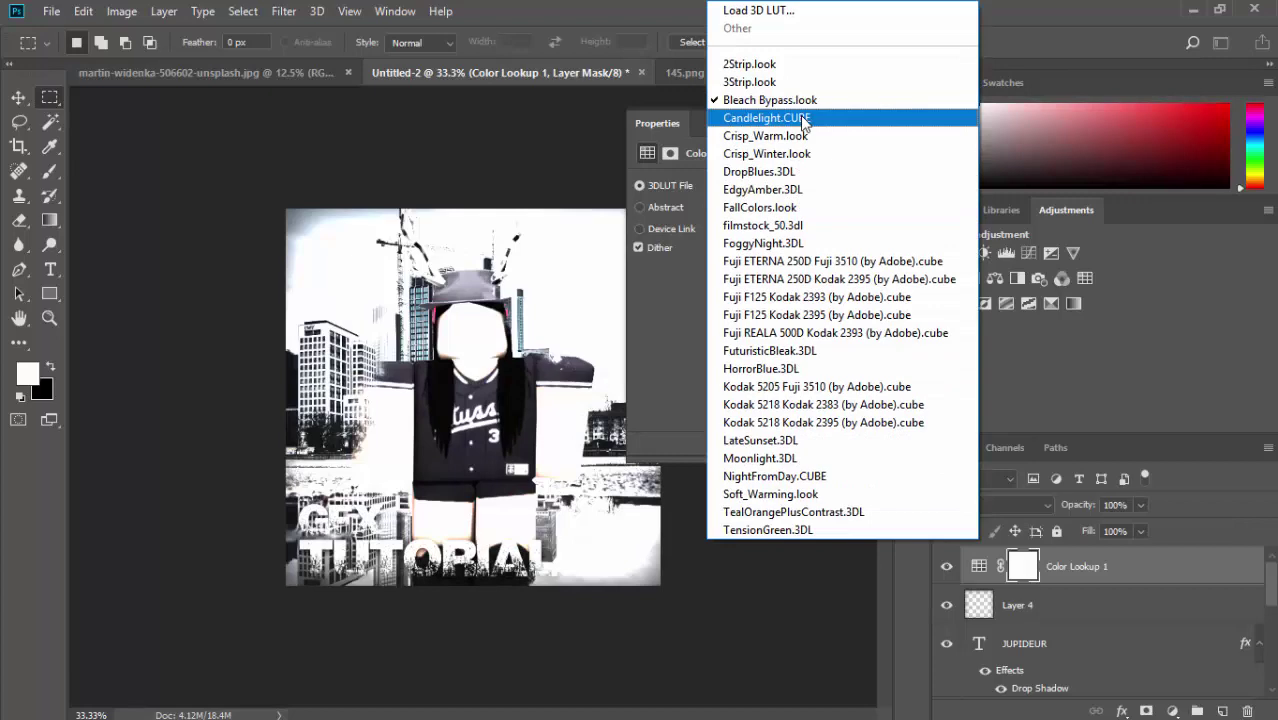
left_click(801, 118)
left_click(790, 186)
left_click(765, 135)
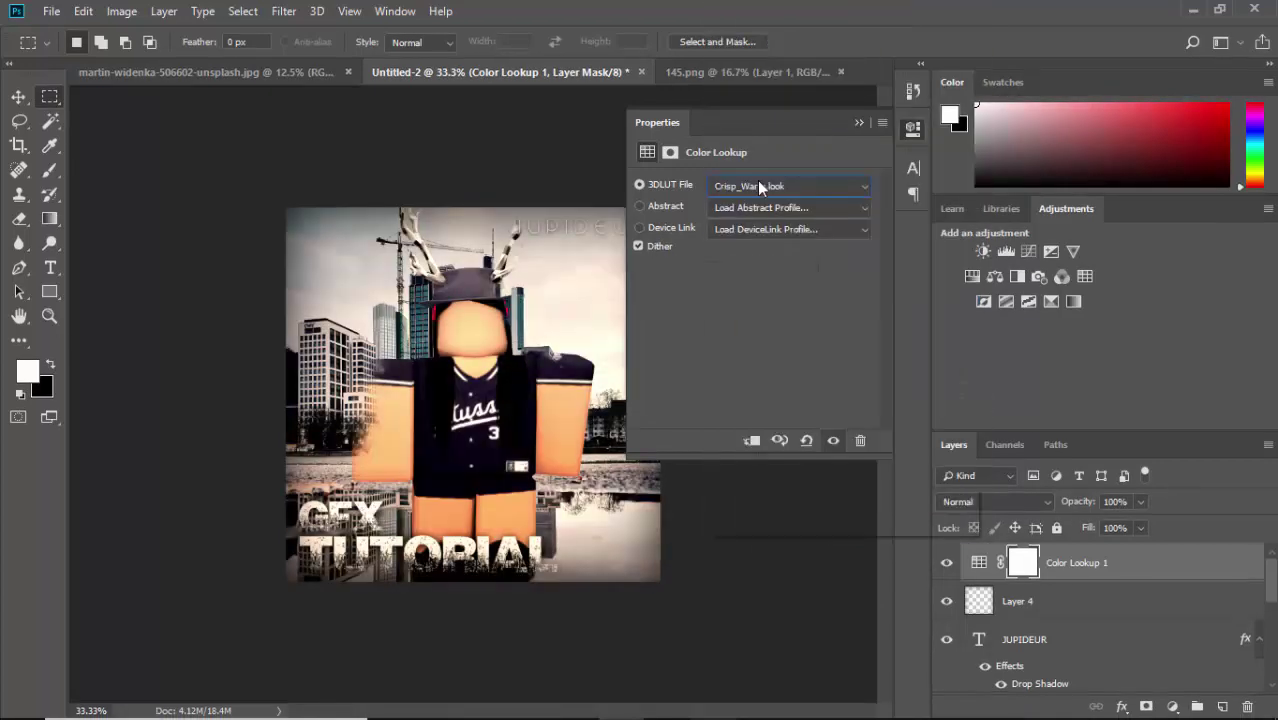
left_click(757, 183)
left_click(760, 153)
left_click(760, 186)
left_click(752, 185)
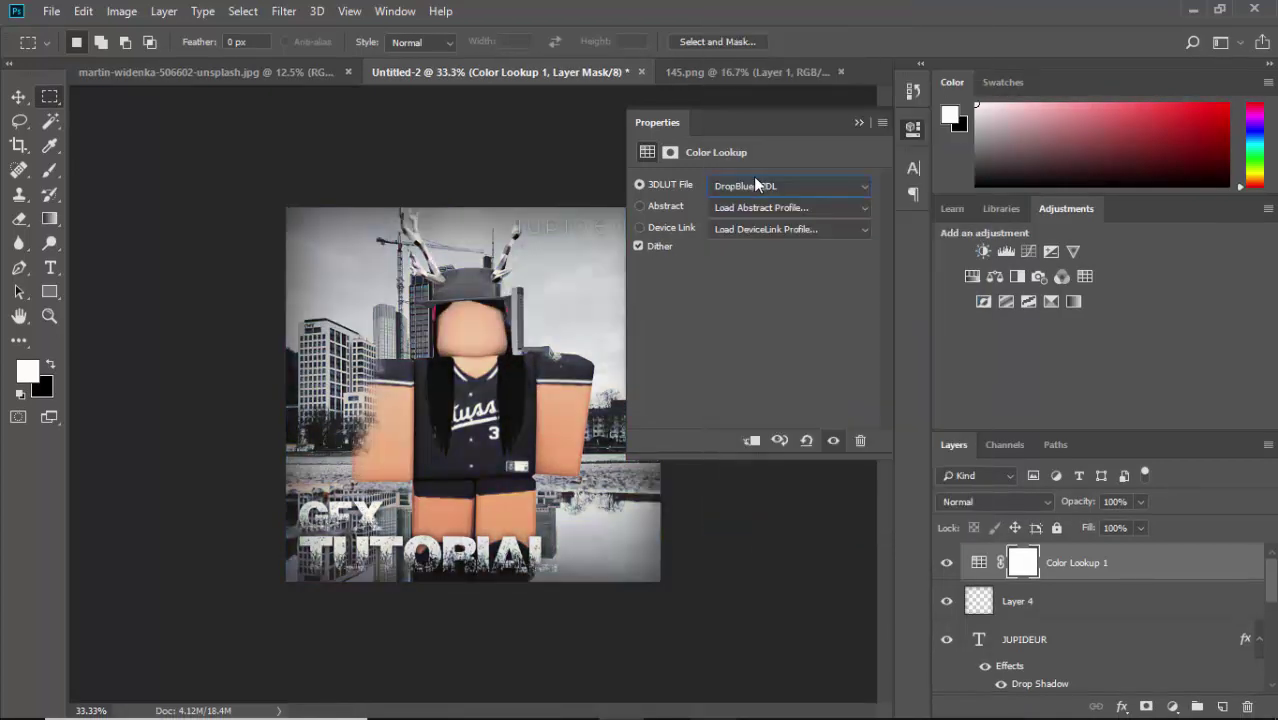
Step: Try the FallColors.look, filmstock_50.3dl and FoggyNight.3DL LUTs on the Color Lookup layer
left_click(752, 186)
left_click(758, 205)
left_click(755, 190)
left_click(759, 204)
left_click(759, 190)
left_click(762, 223)
left_click(753, 185)
left_click(757, 241)
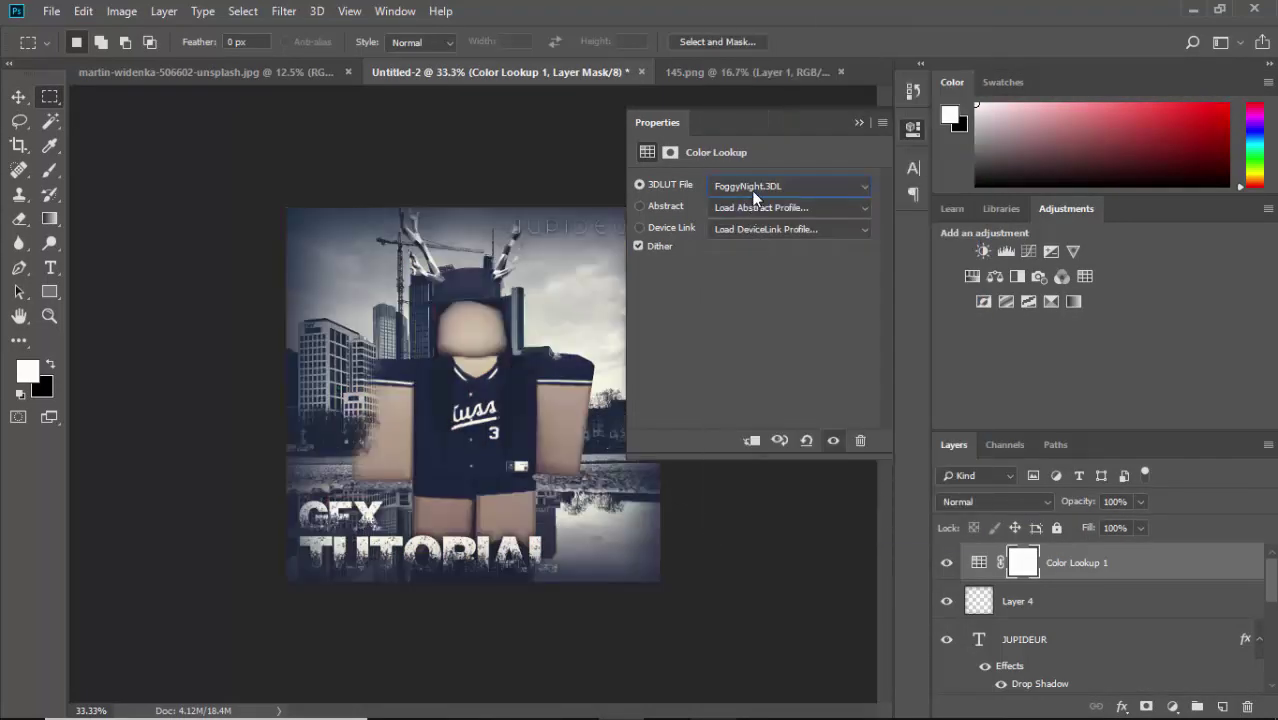
Step: Try the Fuji film LUTs one by one, from Fuji ETERNA 250D Fuji 3510 to Fuji REALA 500D Kodak 2393
left_click(753, 187)
key("Down")
key("Return")
left_click(752, 186)
key("Down")
key("Return")
left_click(755, 190)
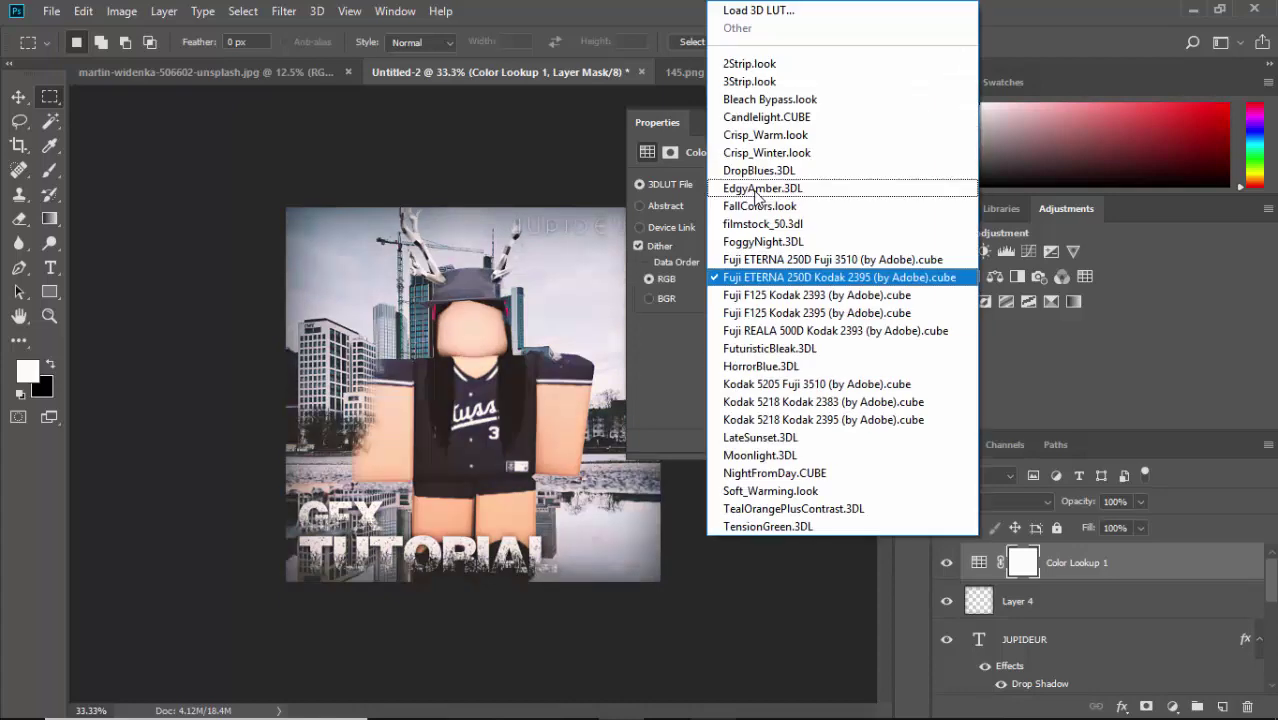
left_click(762, 296)
left_click(756, 189)
left_click(763, 312)
left_click(753, 187)
left_click(760, 329)
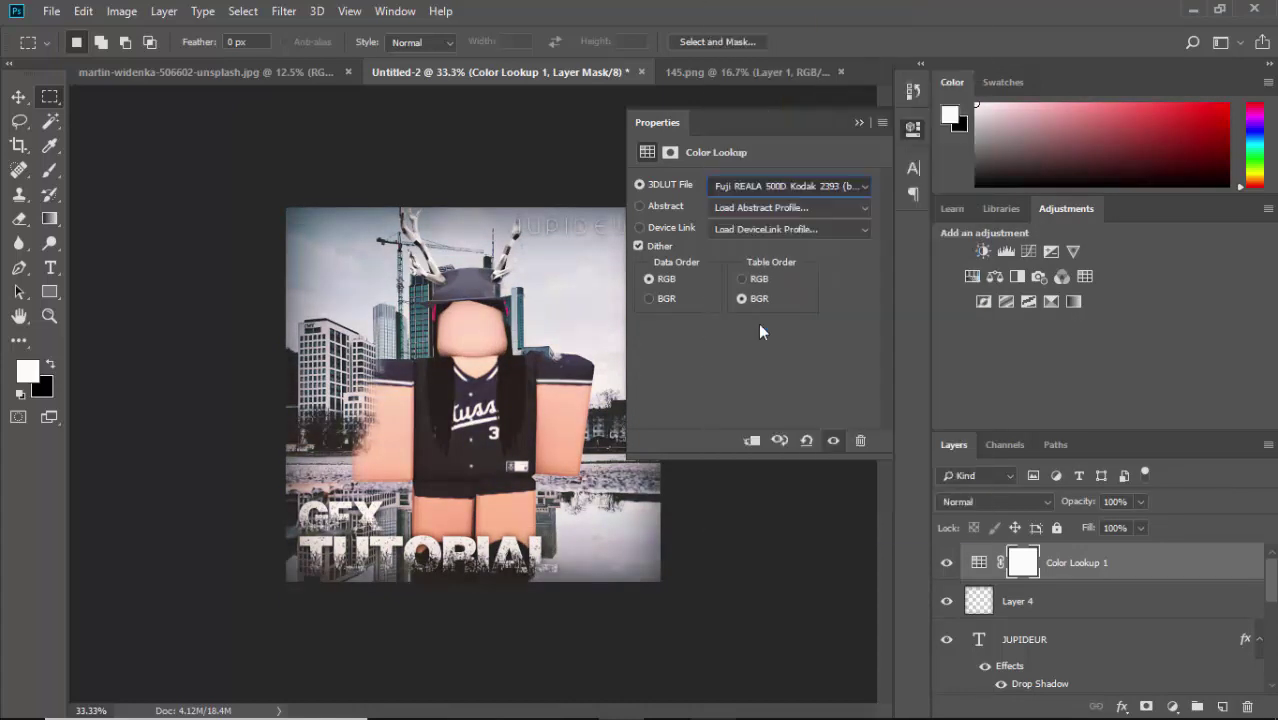
Step: Try the FuturisticBleak.3DL and HorrorBlue.3DL LUTs on the Color Lookup layer
left_click(746, 177)
left_click(765, 336)
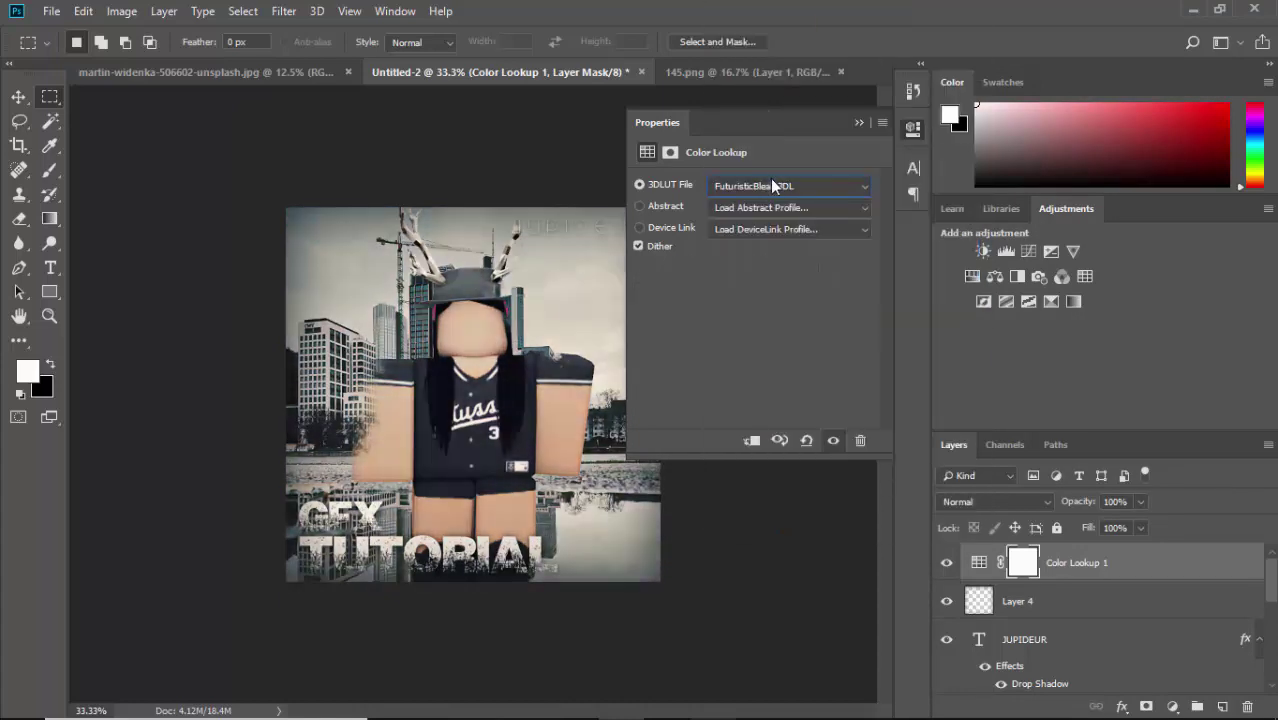
left_click(770, 186)
left_click(769, 365)
Step: Try the Kodak film LUTs, from Kodak 5205 Fuji 3510 to Kodak 5218 Kodak 2395
left_click(766, 186)
left_click(768, 388)
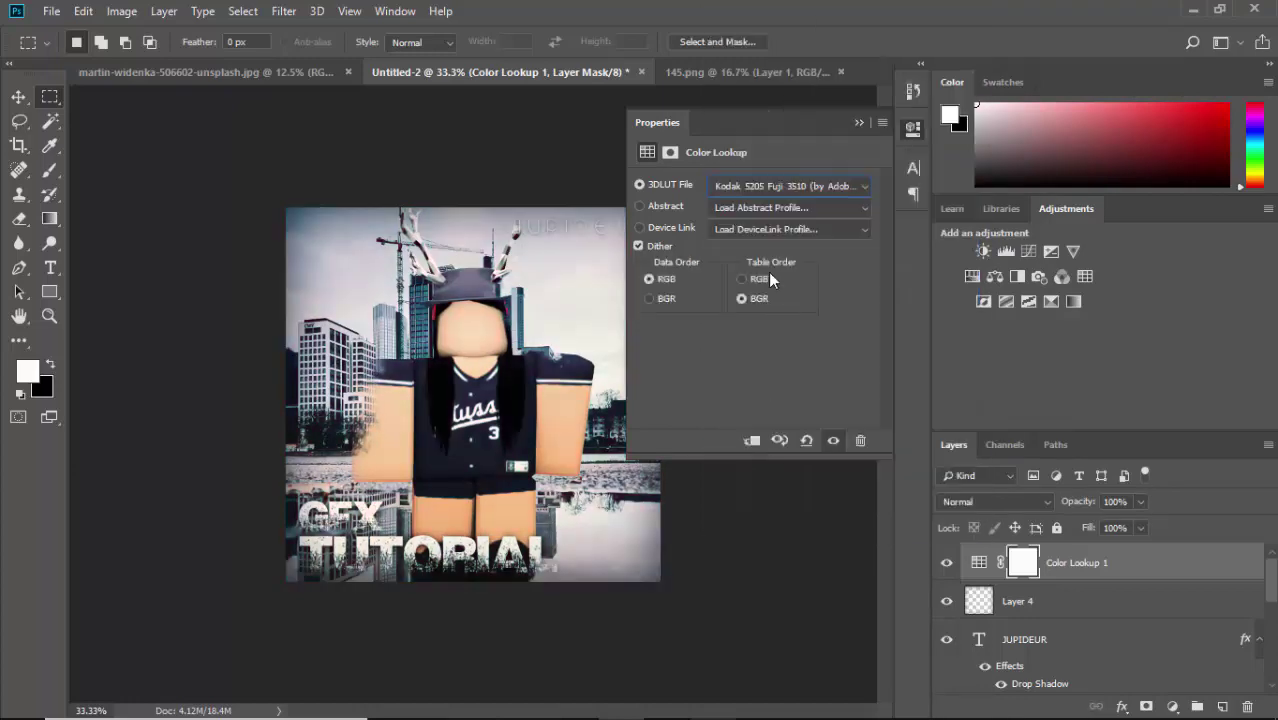
left_click(766, 186)
left_click(765, 411)
left_click(752, 186)
left_click(760, 434)
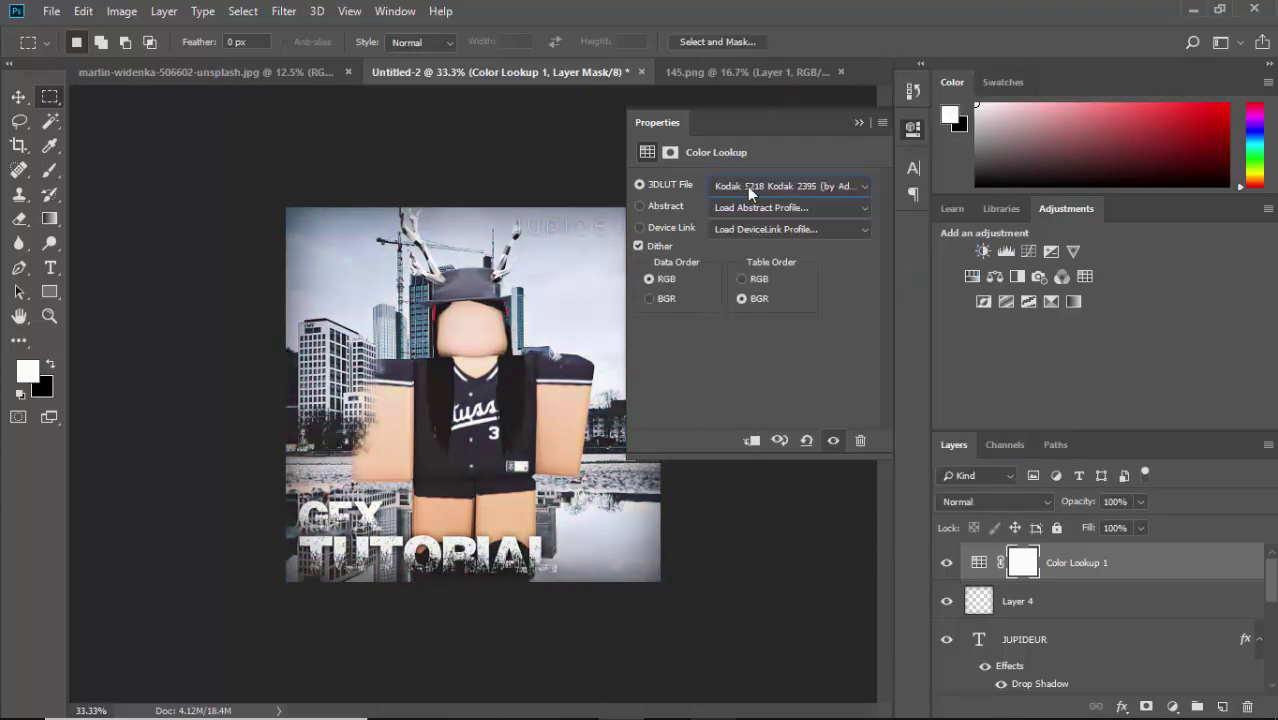
Step: Try the LateSunset.3DL, Moonlight.3DL and NightFromDay.CUBE LUTs on the Color Lookup layer
left_click(747, 186)
left_click(760, 437)
left_click(757, 186)
left_click(760, 455)
left_click(765, 186)
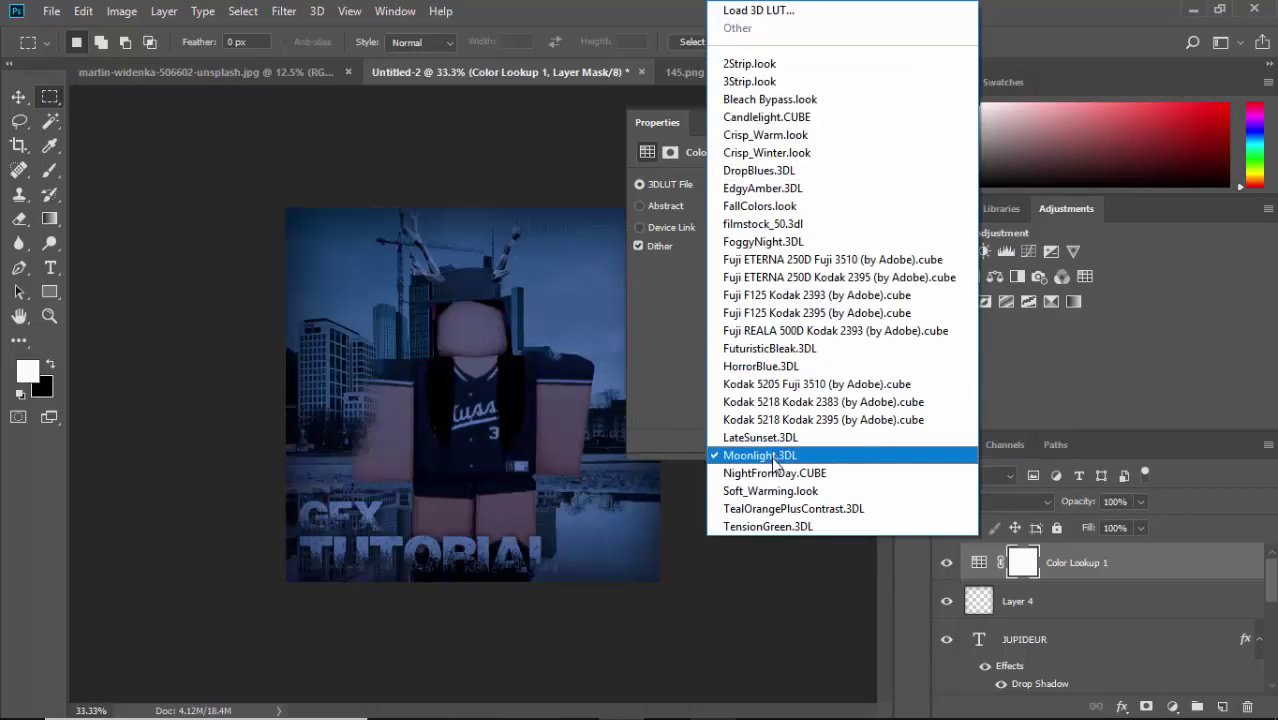
left_click(775, 473)
Step: Try the Soft_Warming.look, TealOrangePlusContrast.3DL and TensionGreen.3DL LUTs on the Color Lookup layer
left_click(760, 186)
left_click(774, 491)
left_click(753, 186)
left_click(765, 508)
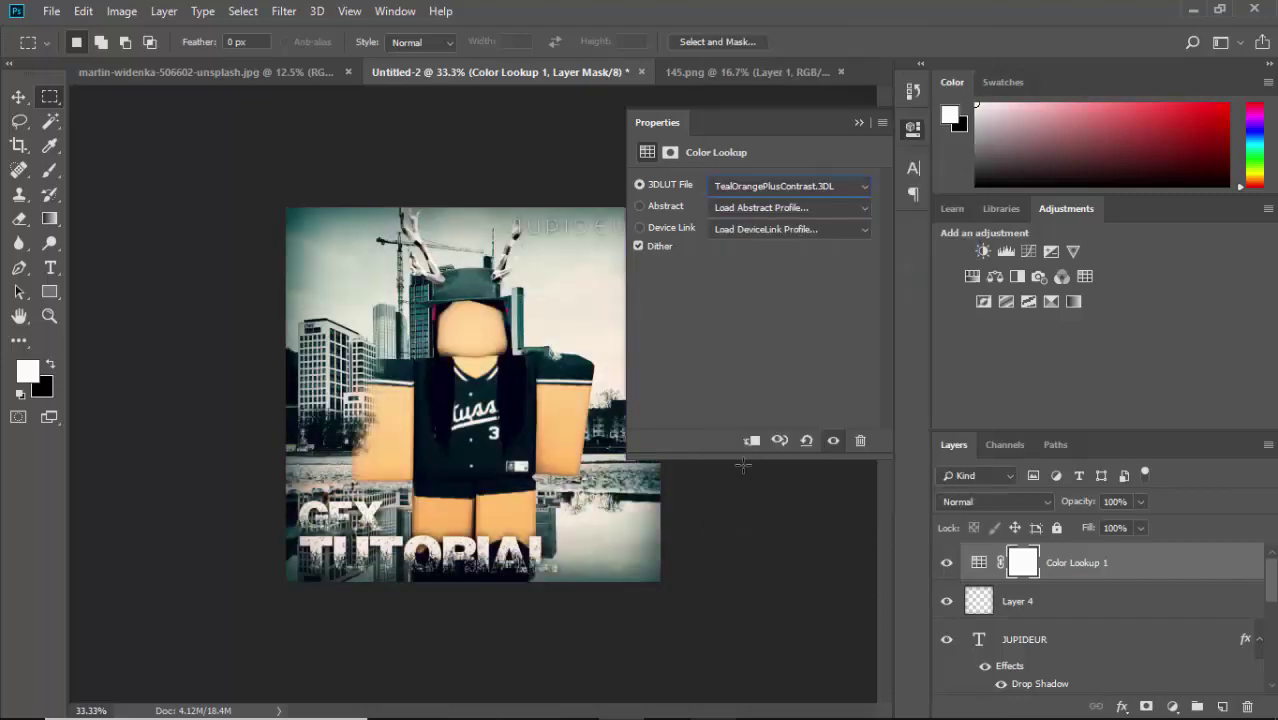
left_click(760, 186)
left_click(754, 531)
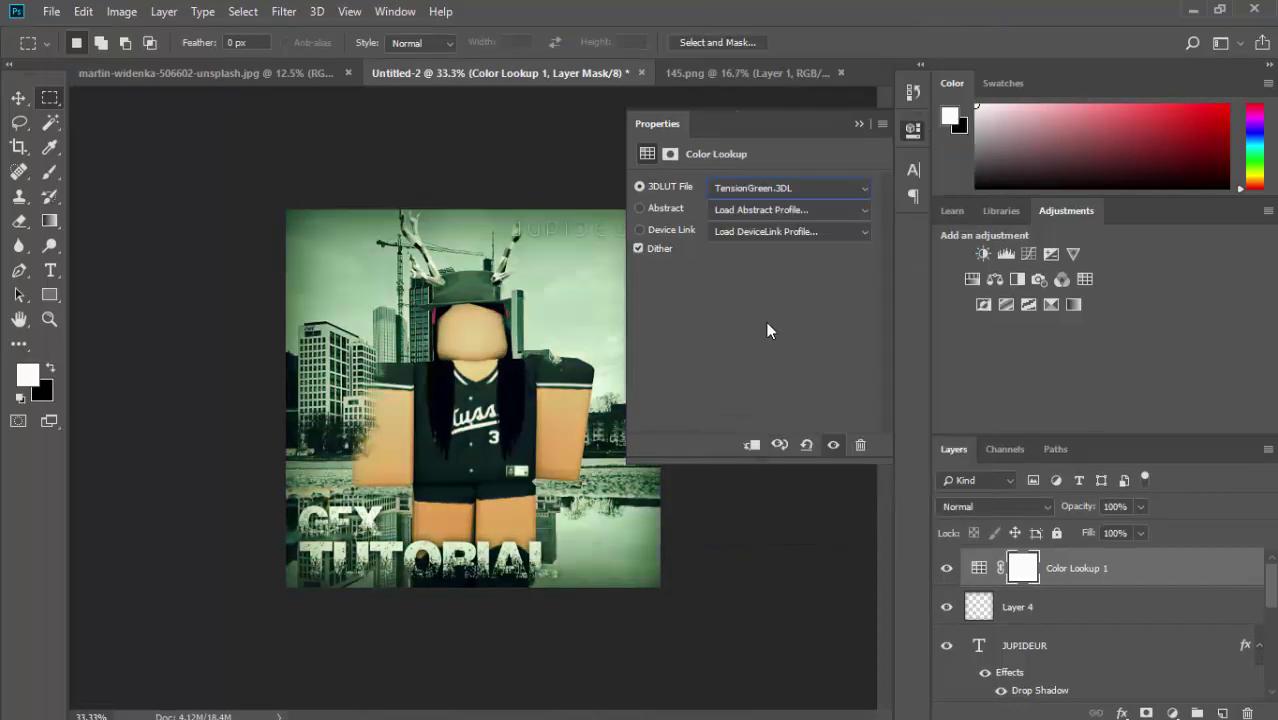
Step: Set the Color Lookup layer's 3D LUT to DropBlues.3DL and compare the image with the layer hidden and shown
left_click(812, 188)
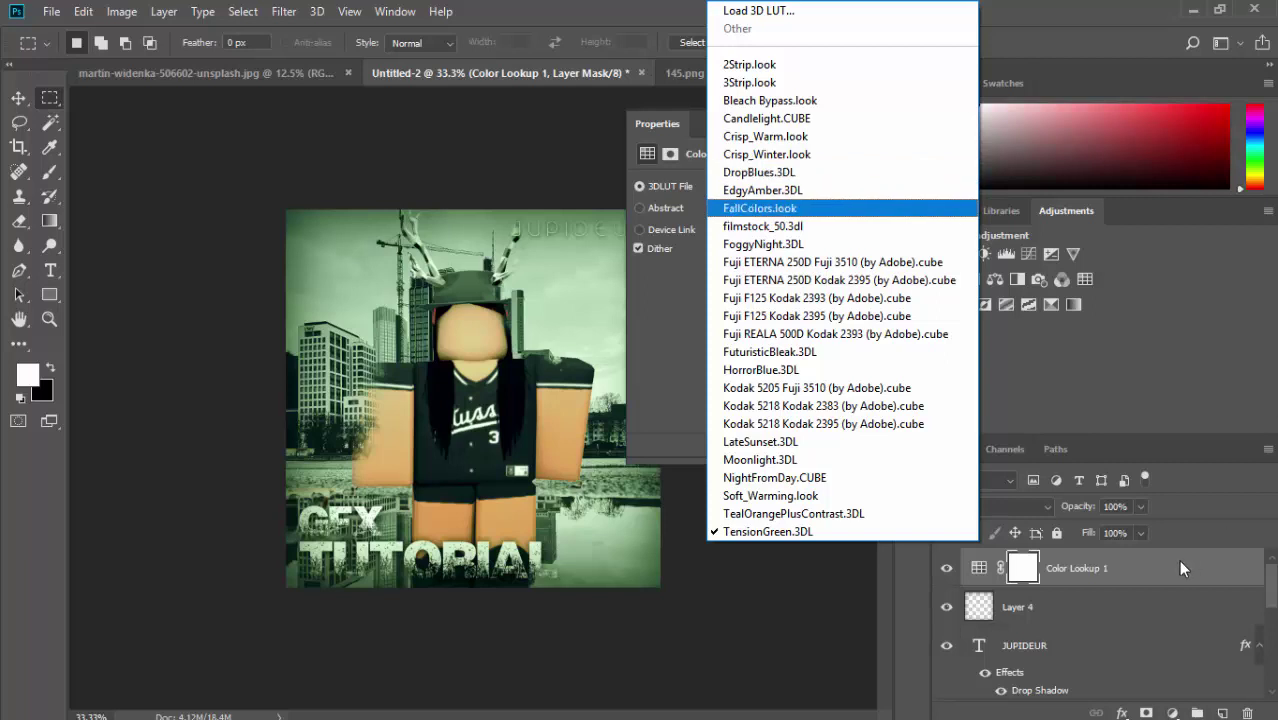
left_click(789, 172)
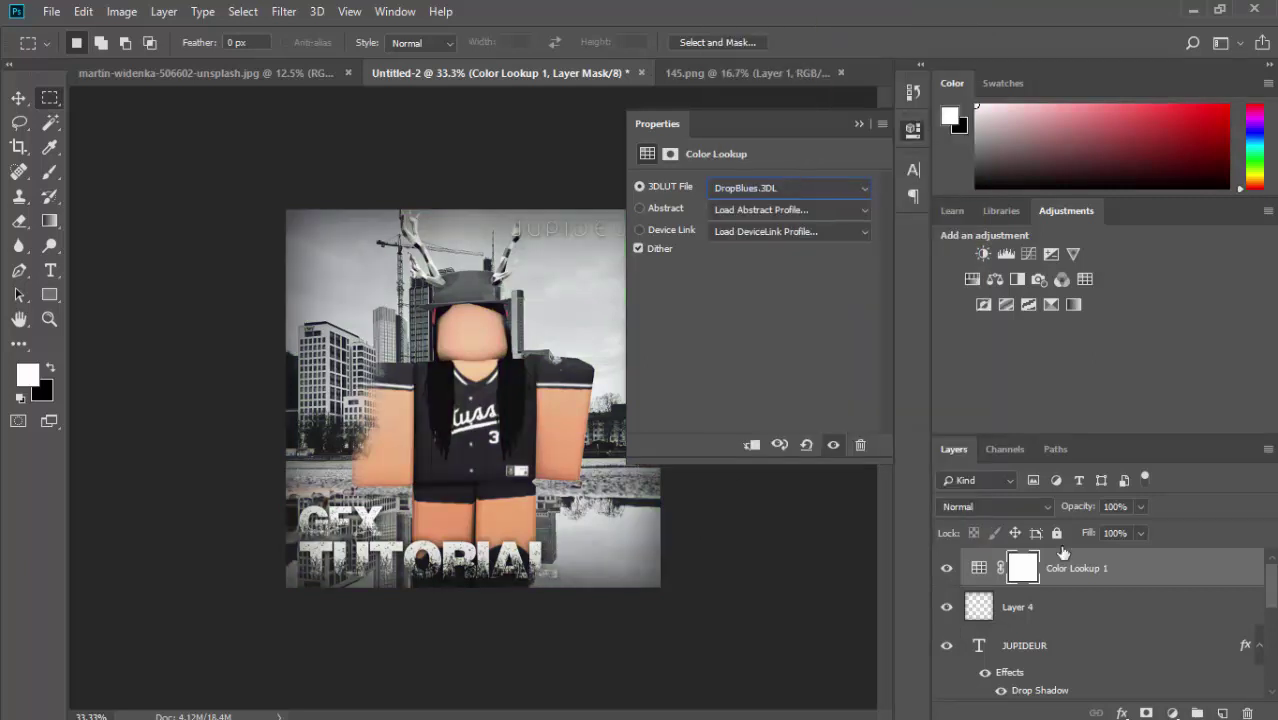
left_click(1248, 603)
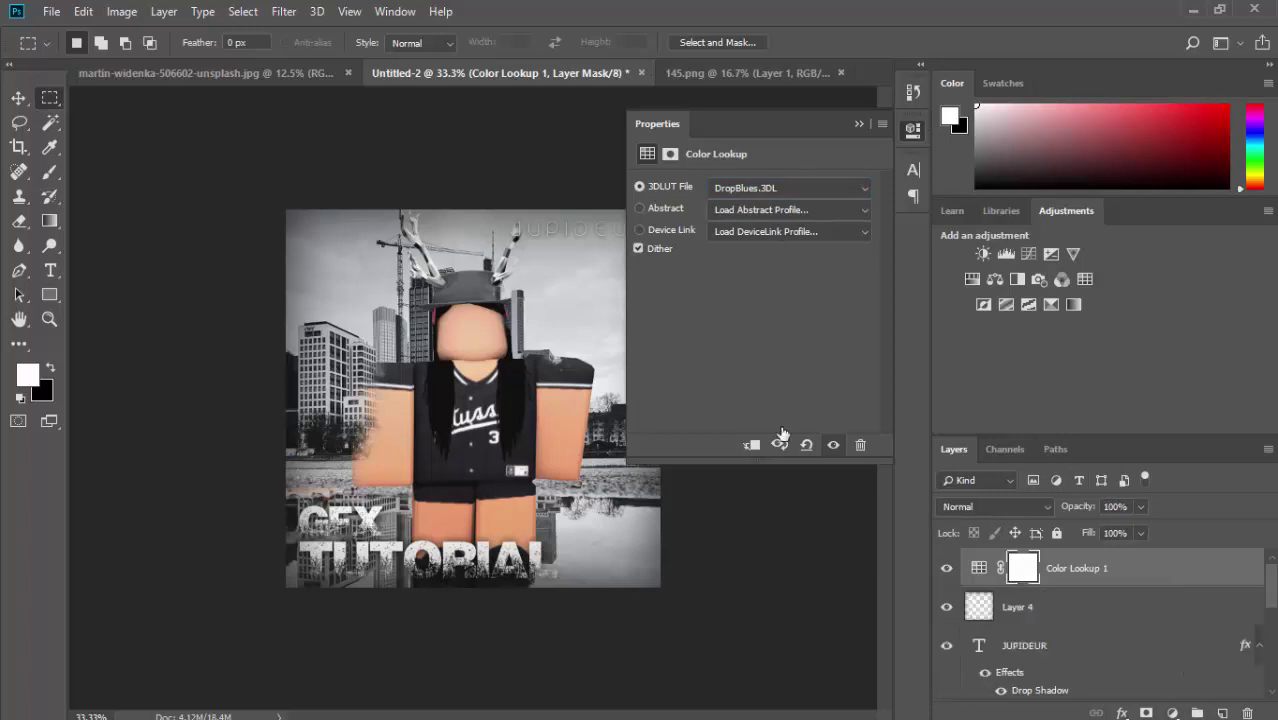
left_click(947, 568)
left_click(947, 568)
Step: Add a second Color Lookup layer using the FuturisticBleak.3DL LUT and lower its opacity to about 45%
left_click(1084, 279)
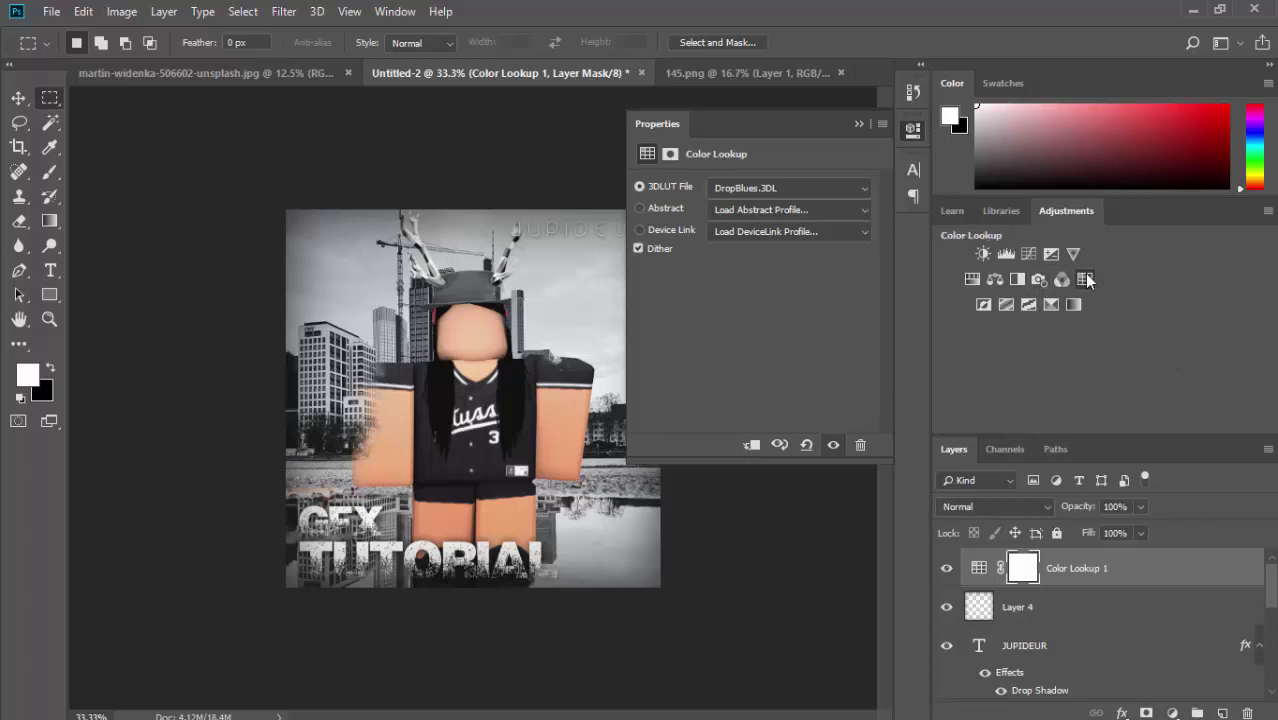
left_click(800, 188)
left_click(790, 350)
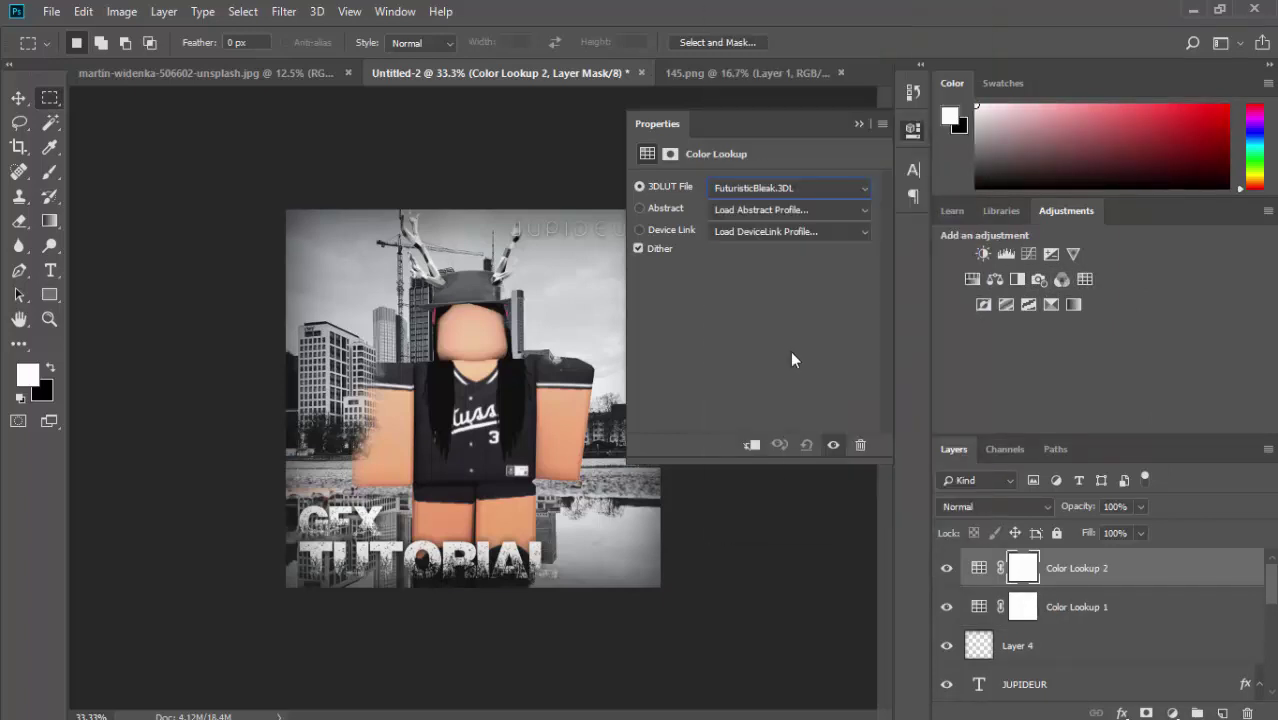
left_click(912, 129)
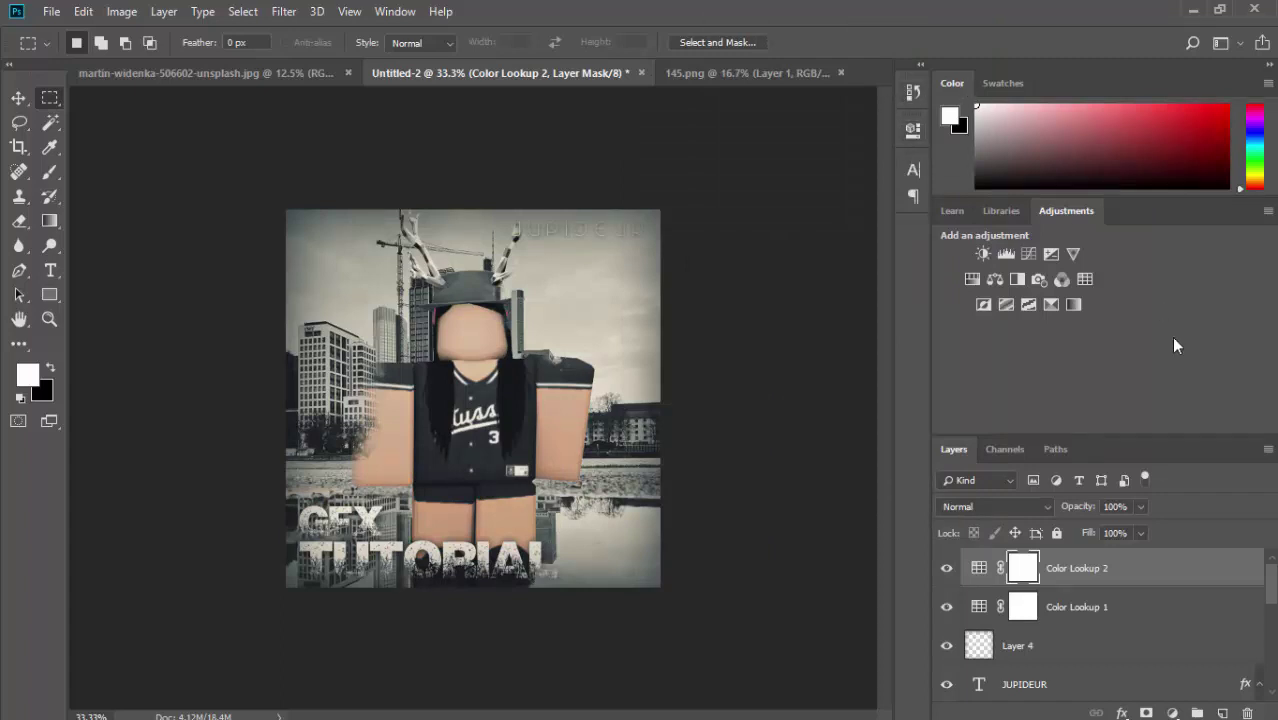
left_click(1141, 507)
mouse_move(1100, 524)
left_mouse_down()
mouse_move(1039, 532)
mouse_move(1092, 523)
left_mouse_up()
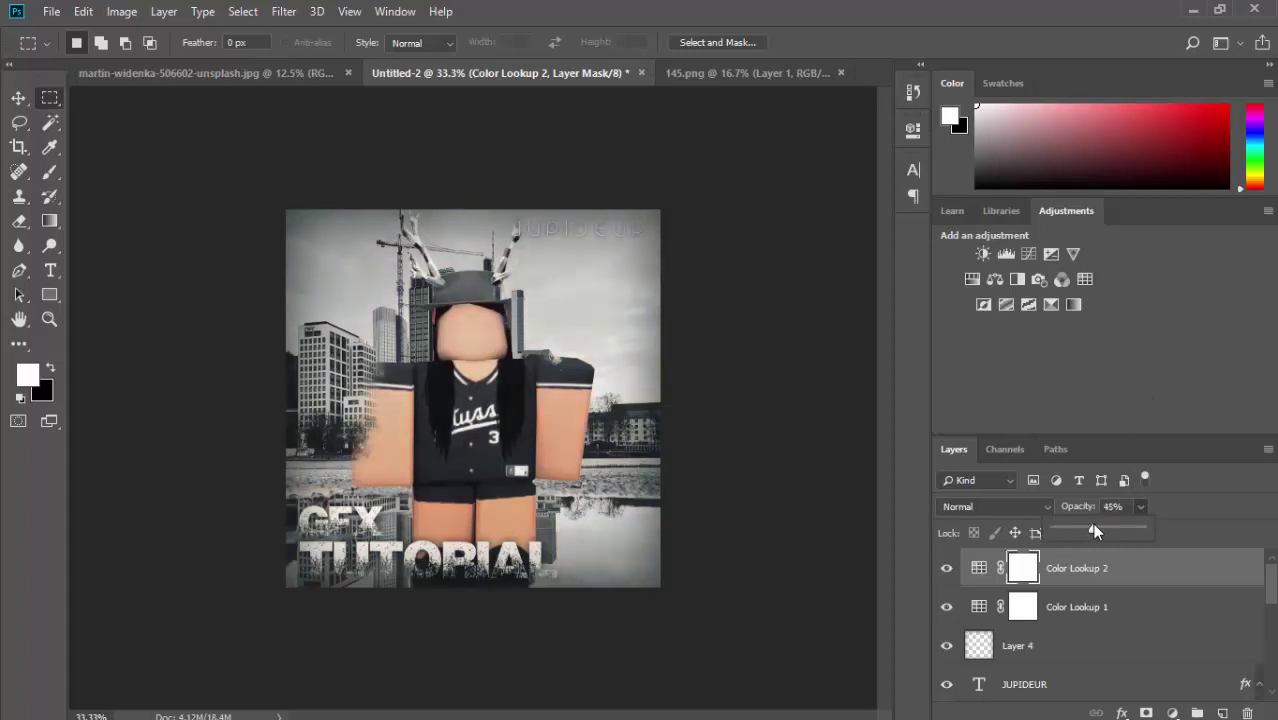